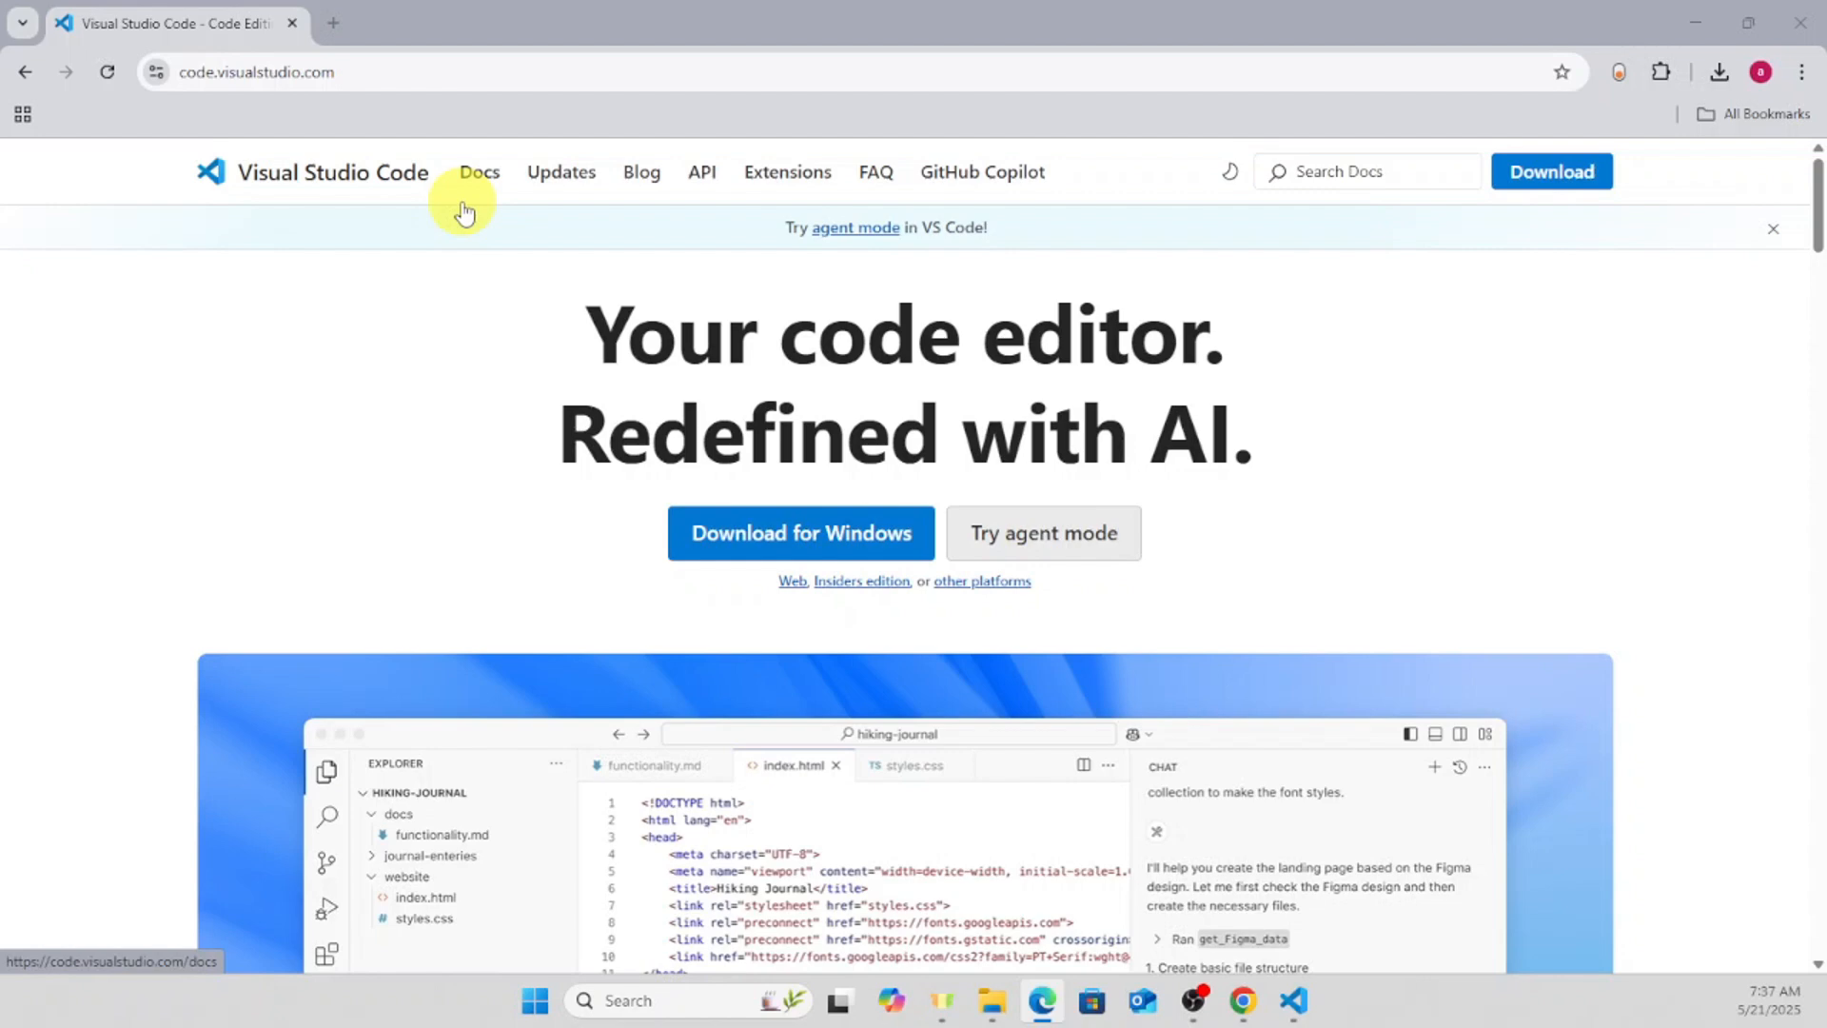
# - Download the Visual Studio Code installer for Windows and check the browser's recent downloads
pyautogui.click(745, 552)
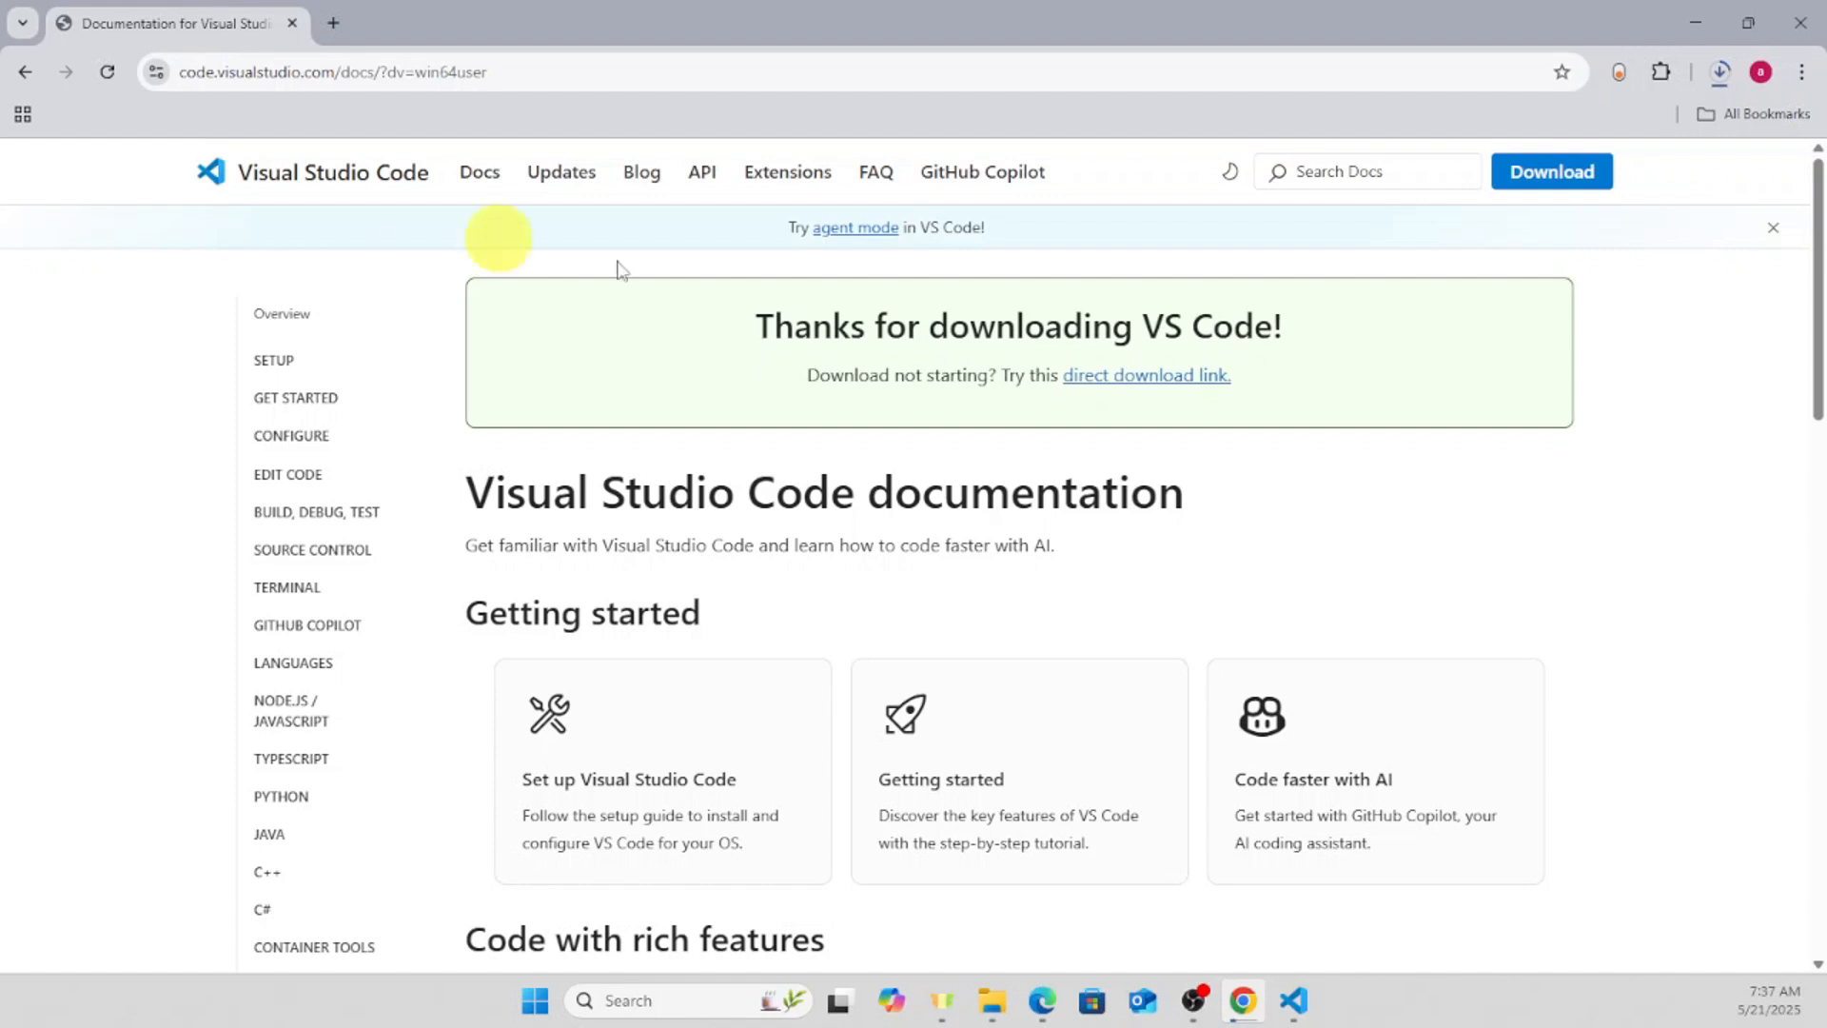
pyautogui.click(1724, 74)
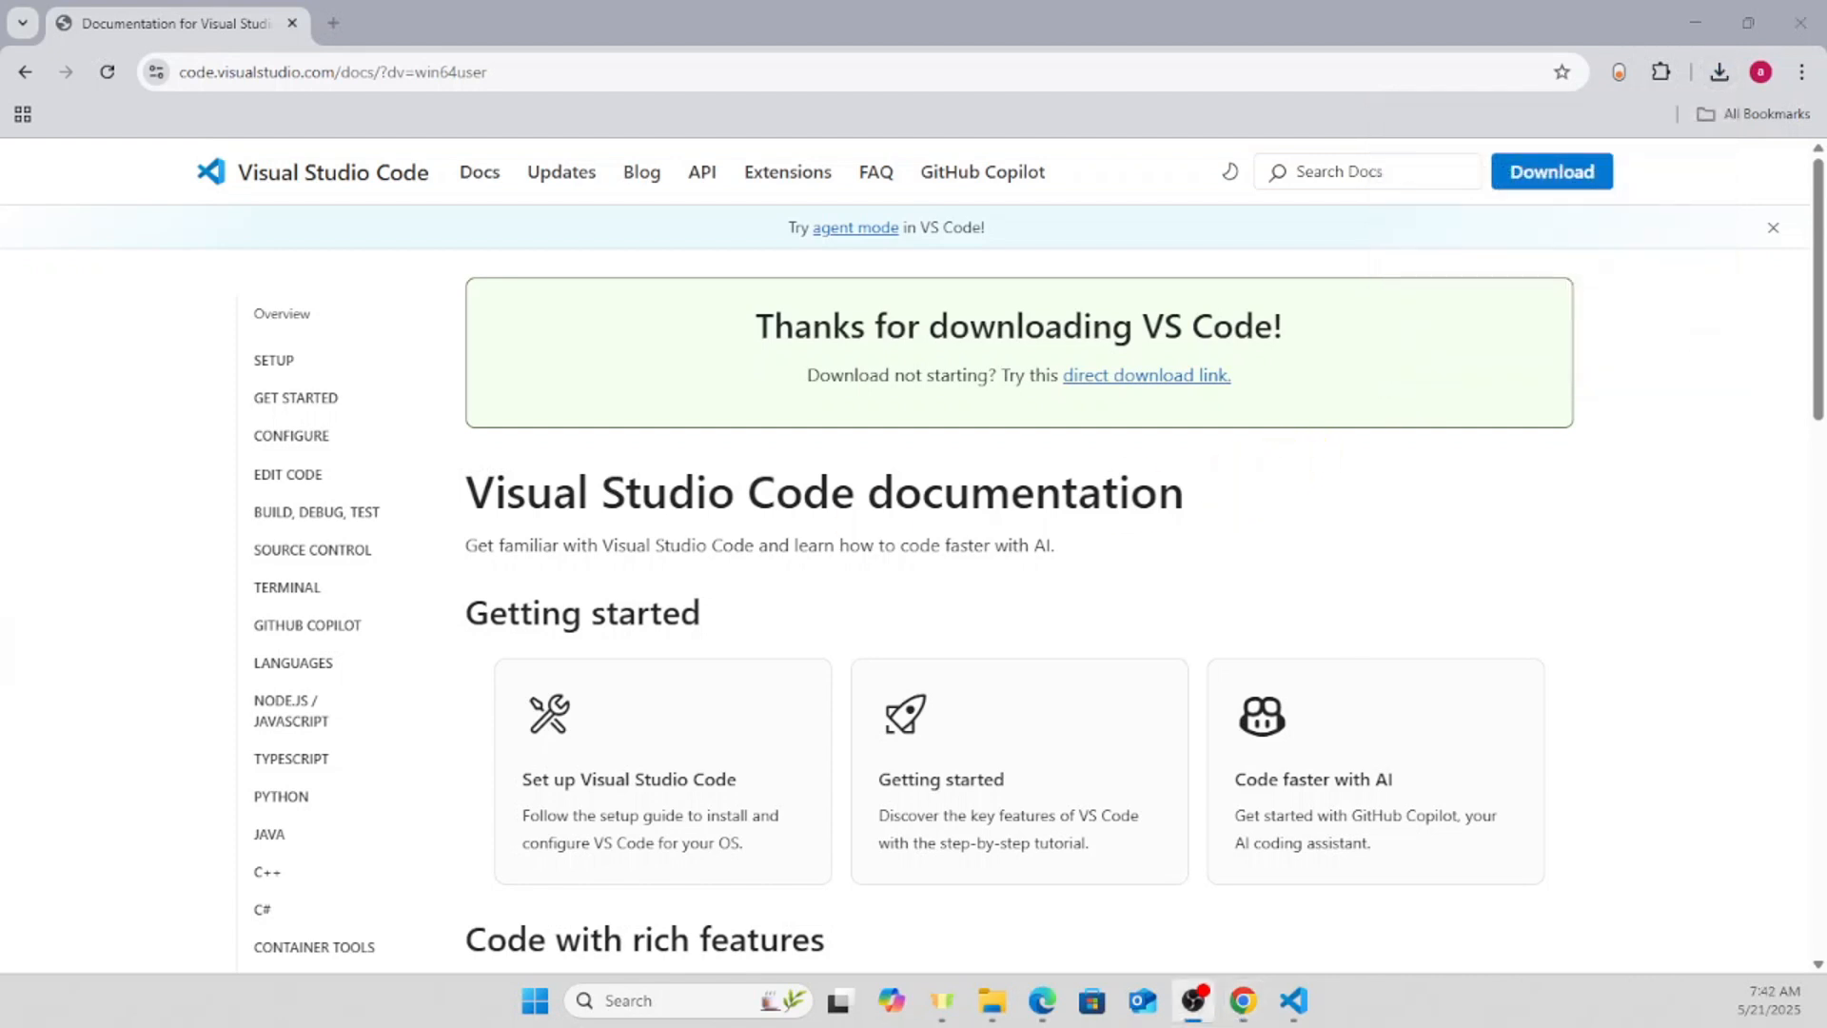
pyautogui.click(1719, 73)
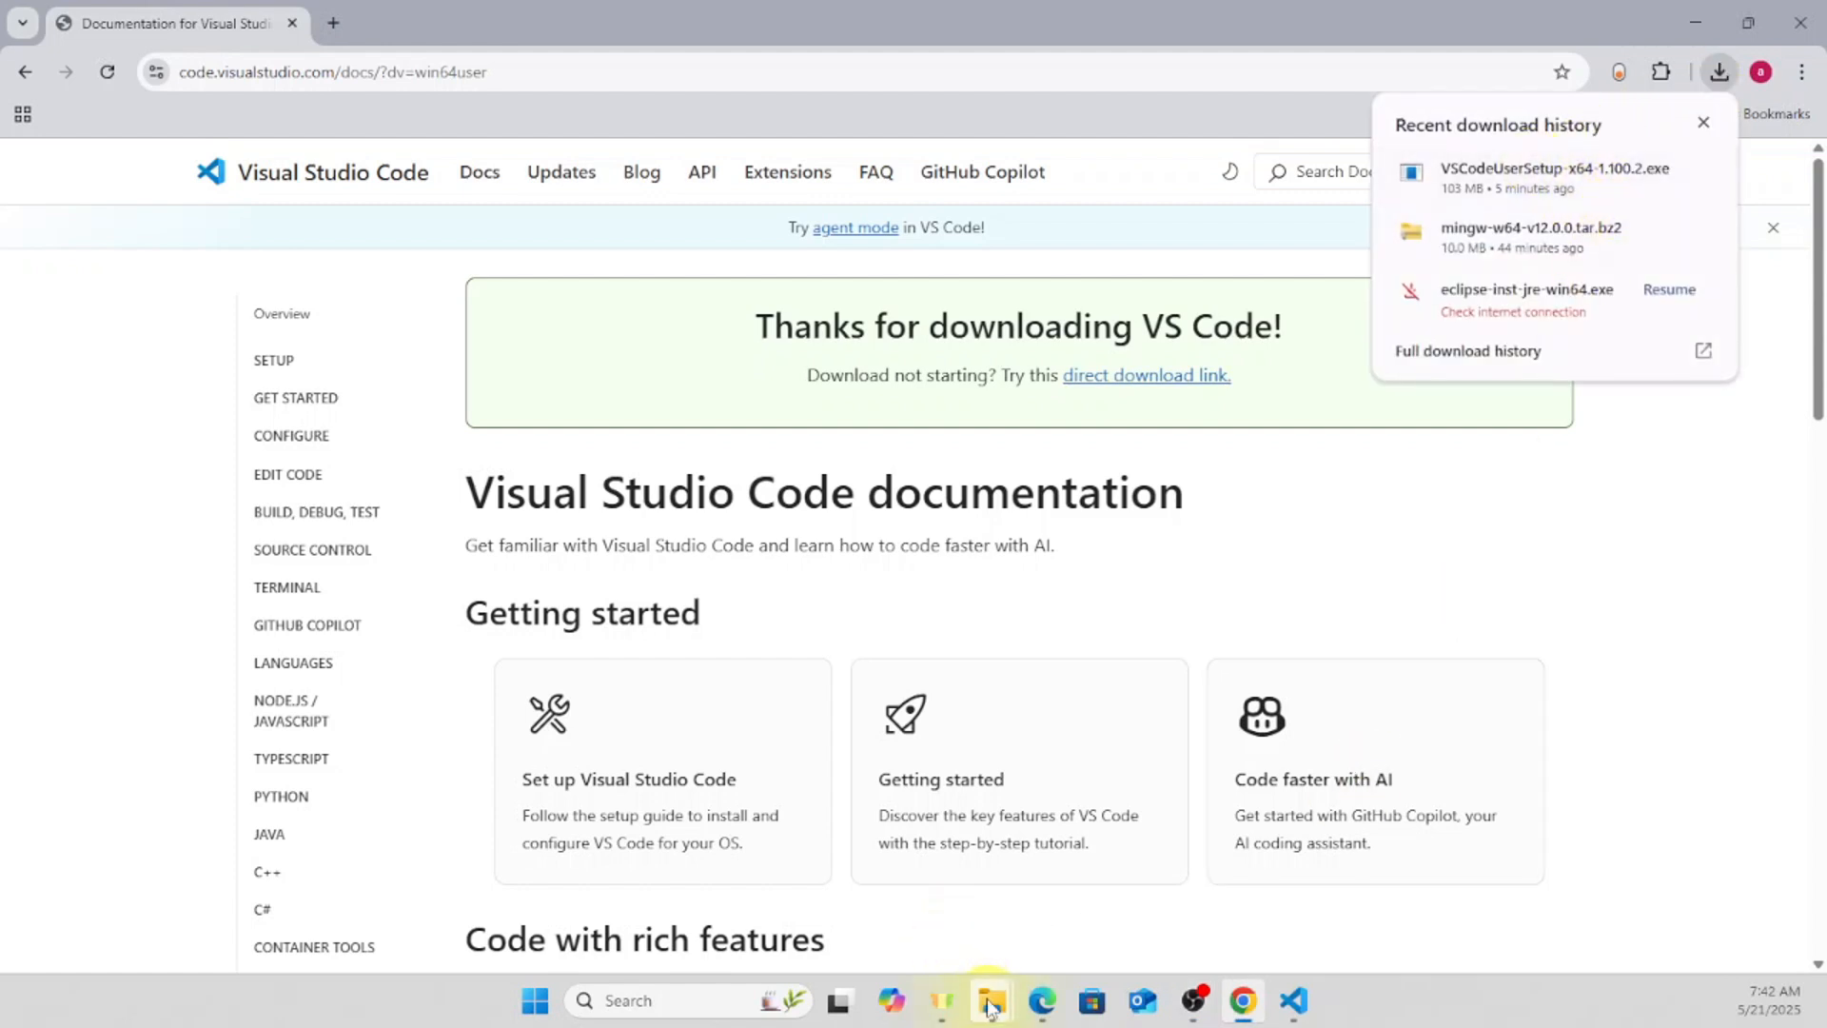
# - Switch to File Explorer's Downloads folder and run the VSCodeUserSetup-x64-1.100.2 installer
pyautogui.moveTo(991, 1000)
pyautogui.click(1053, 850)
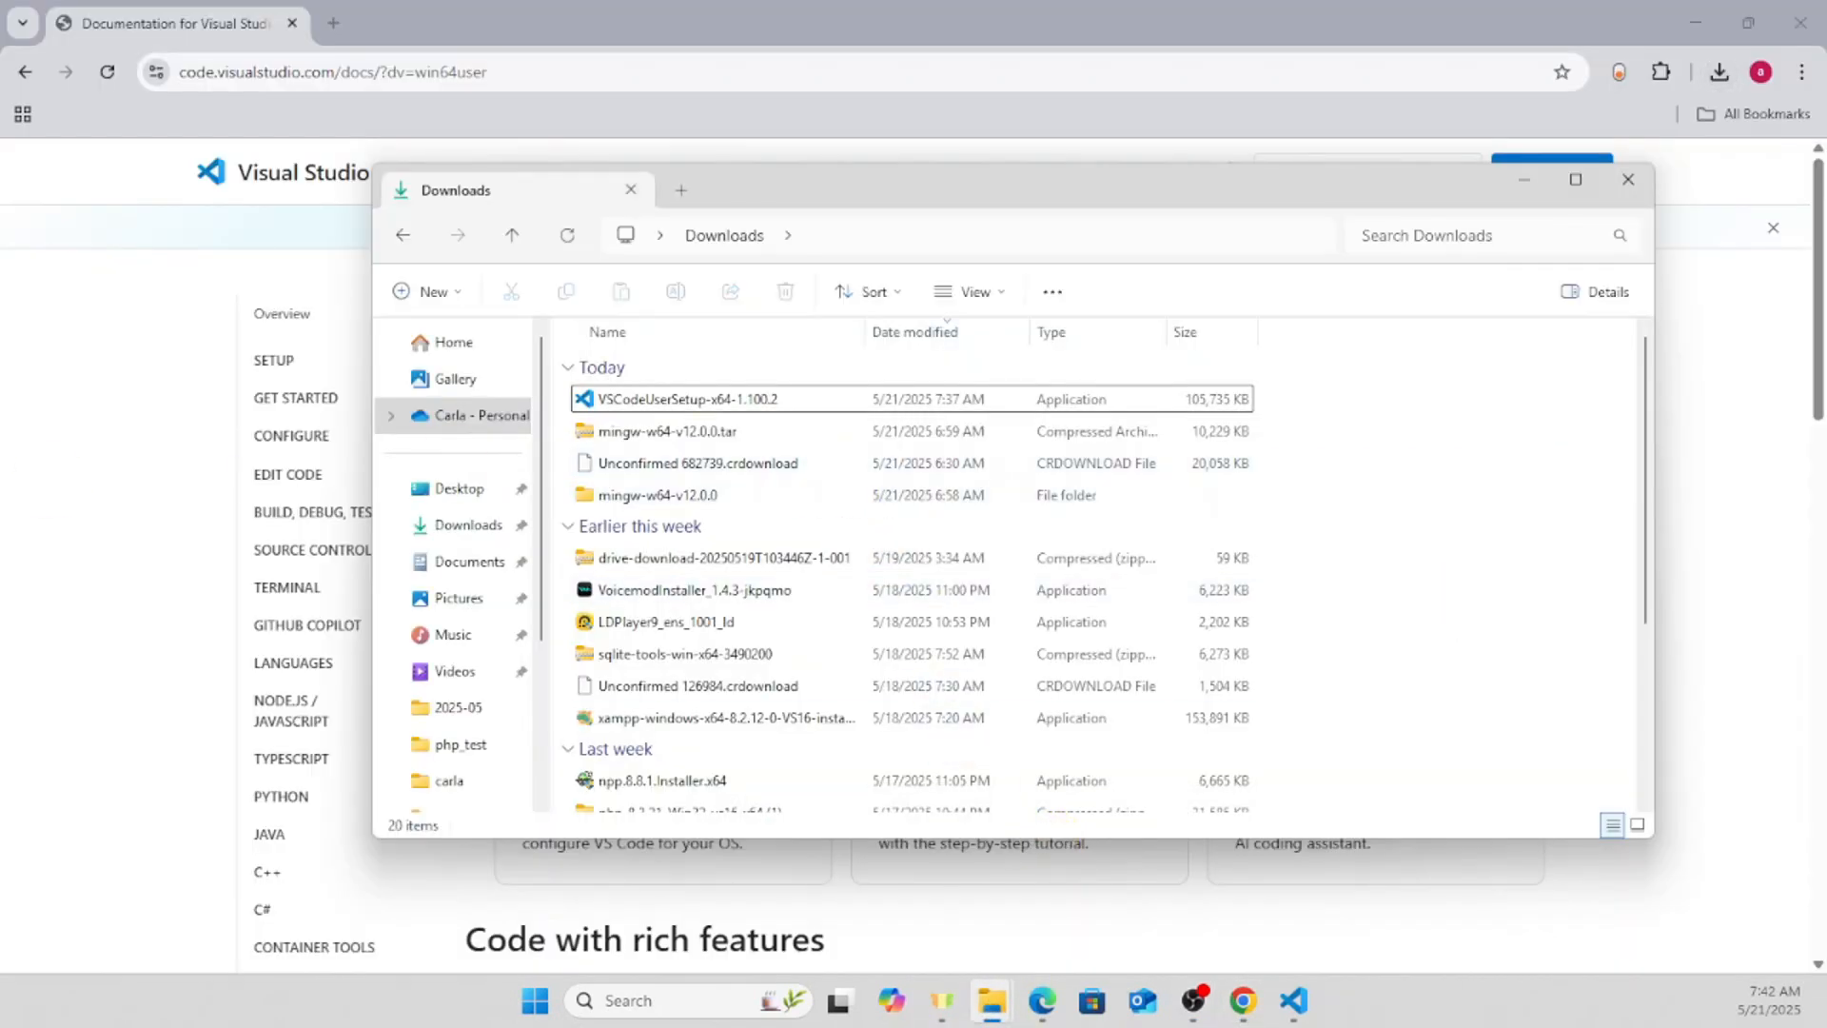
pyautogui.click(655, 406)
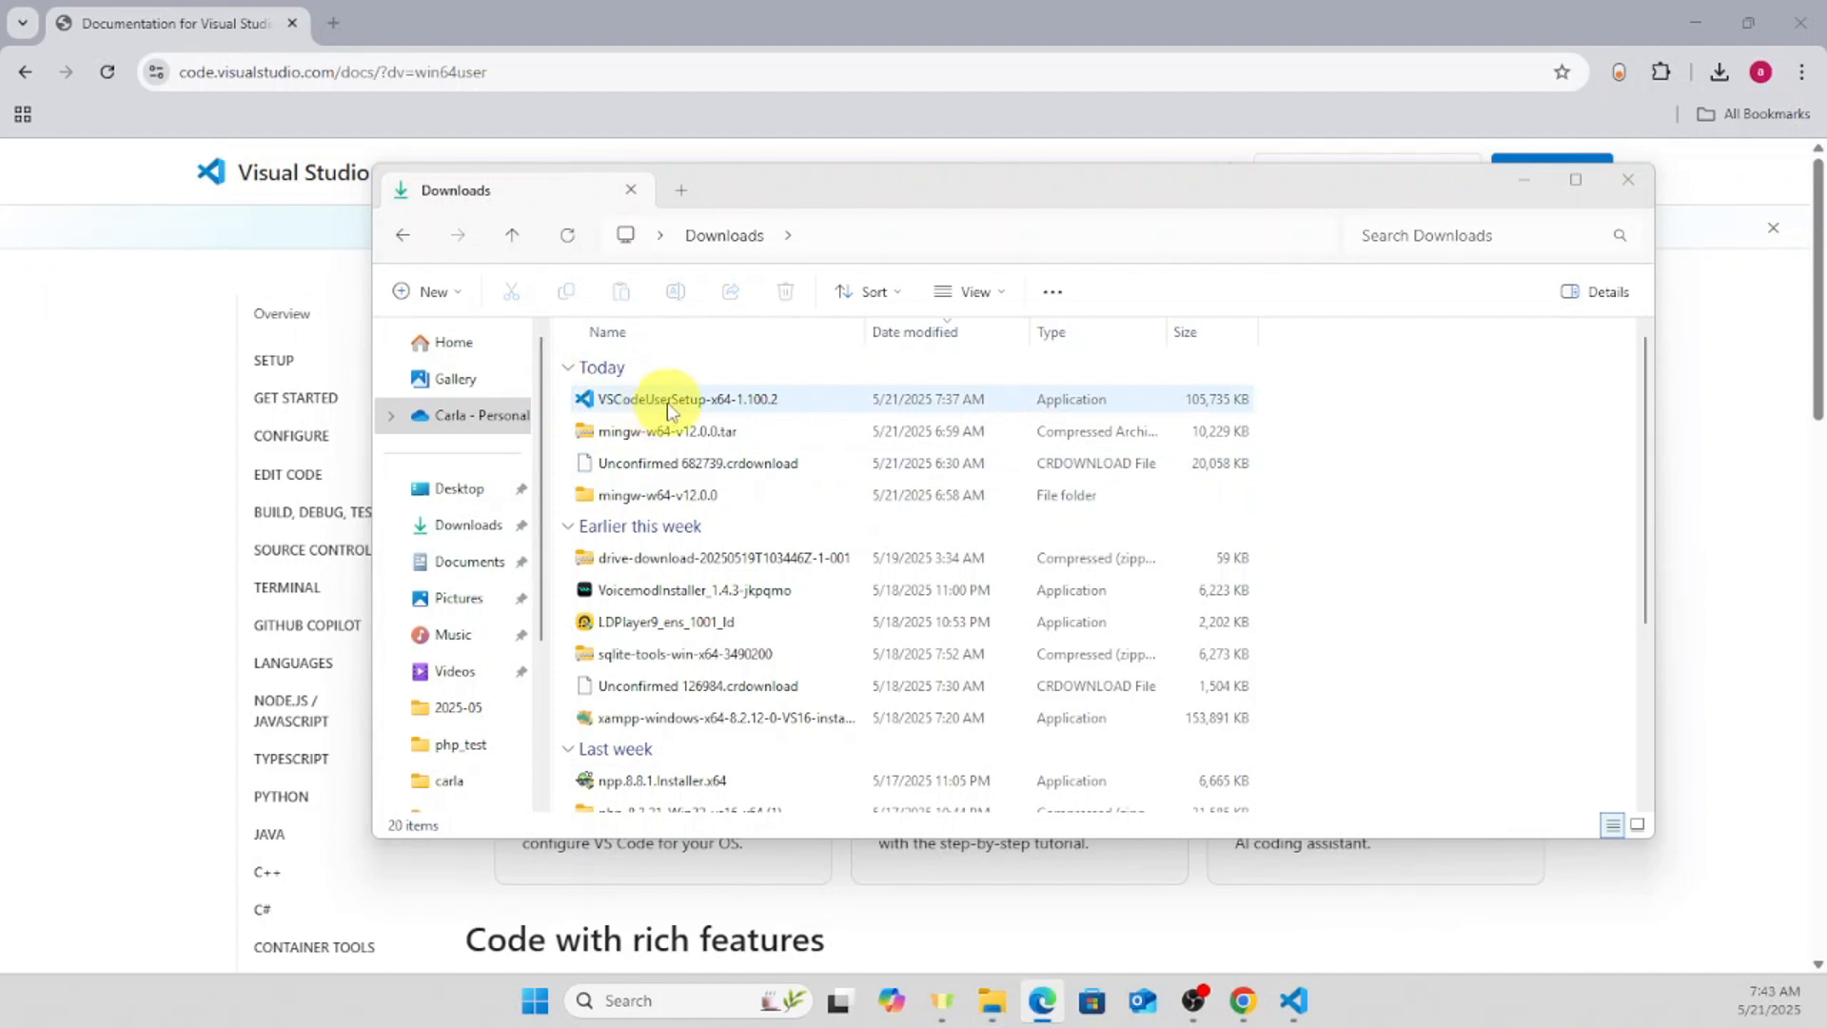
pyautogui.doubleClick(669, 409)
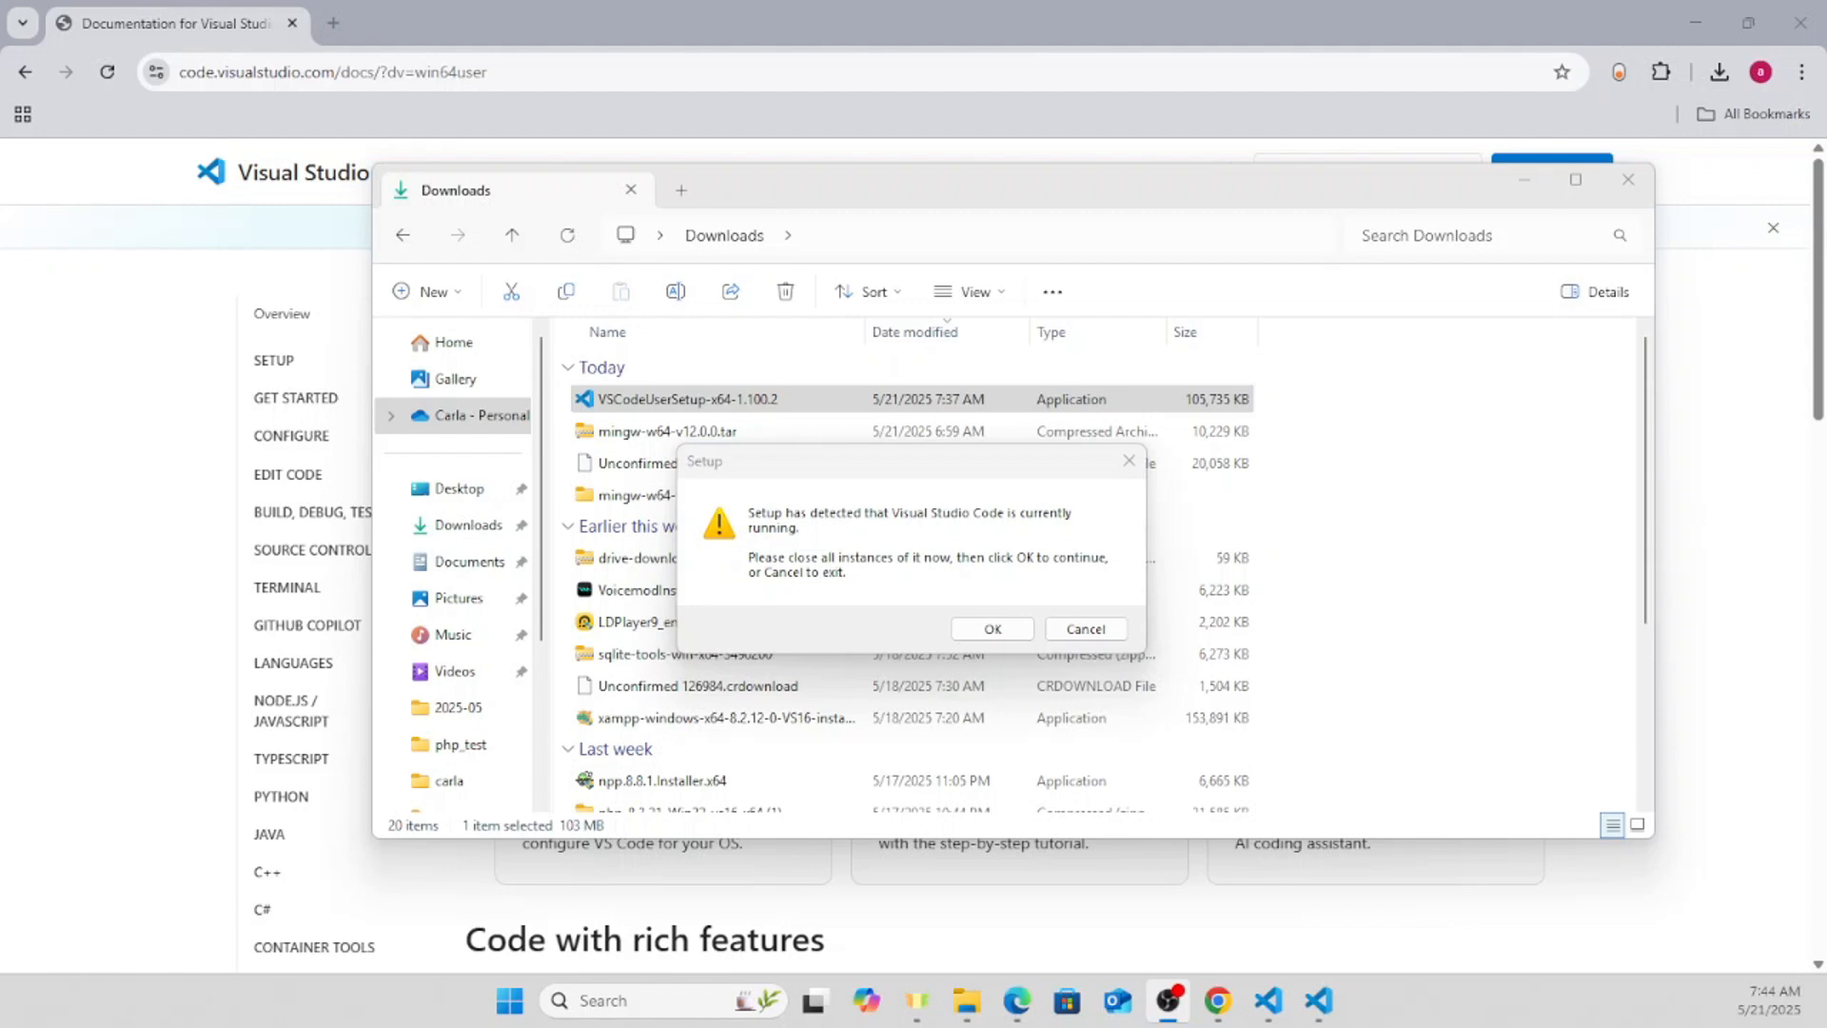
# - Acknowledge the setup warning about running instances and switch to the open Visual Studio Code window
pyautogui.click(1006, 631)
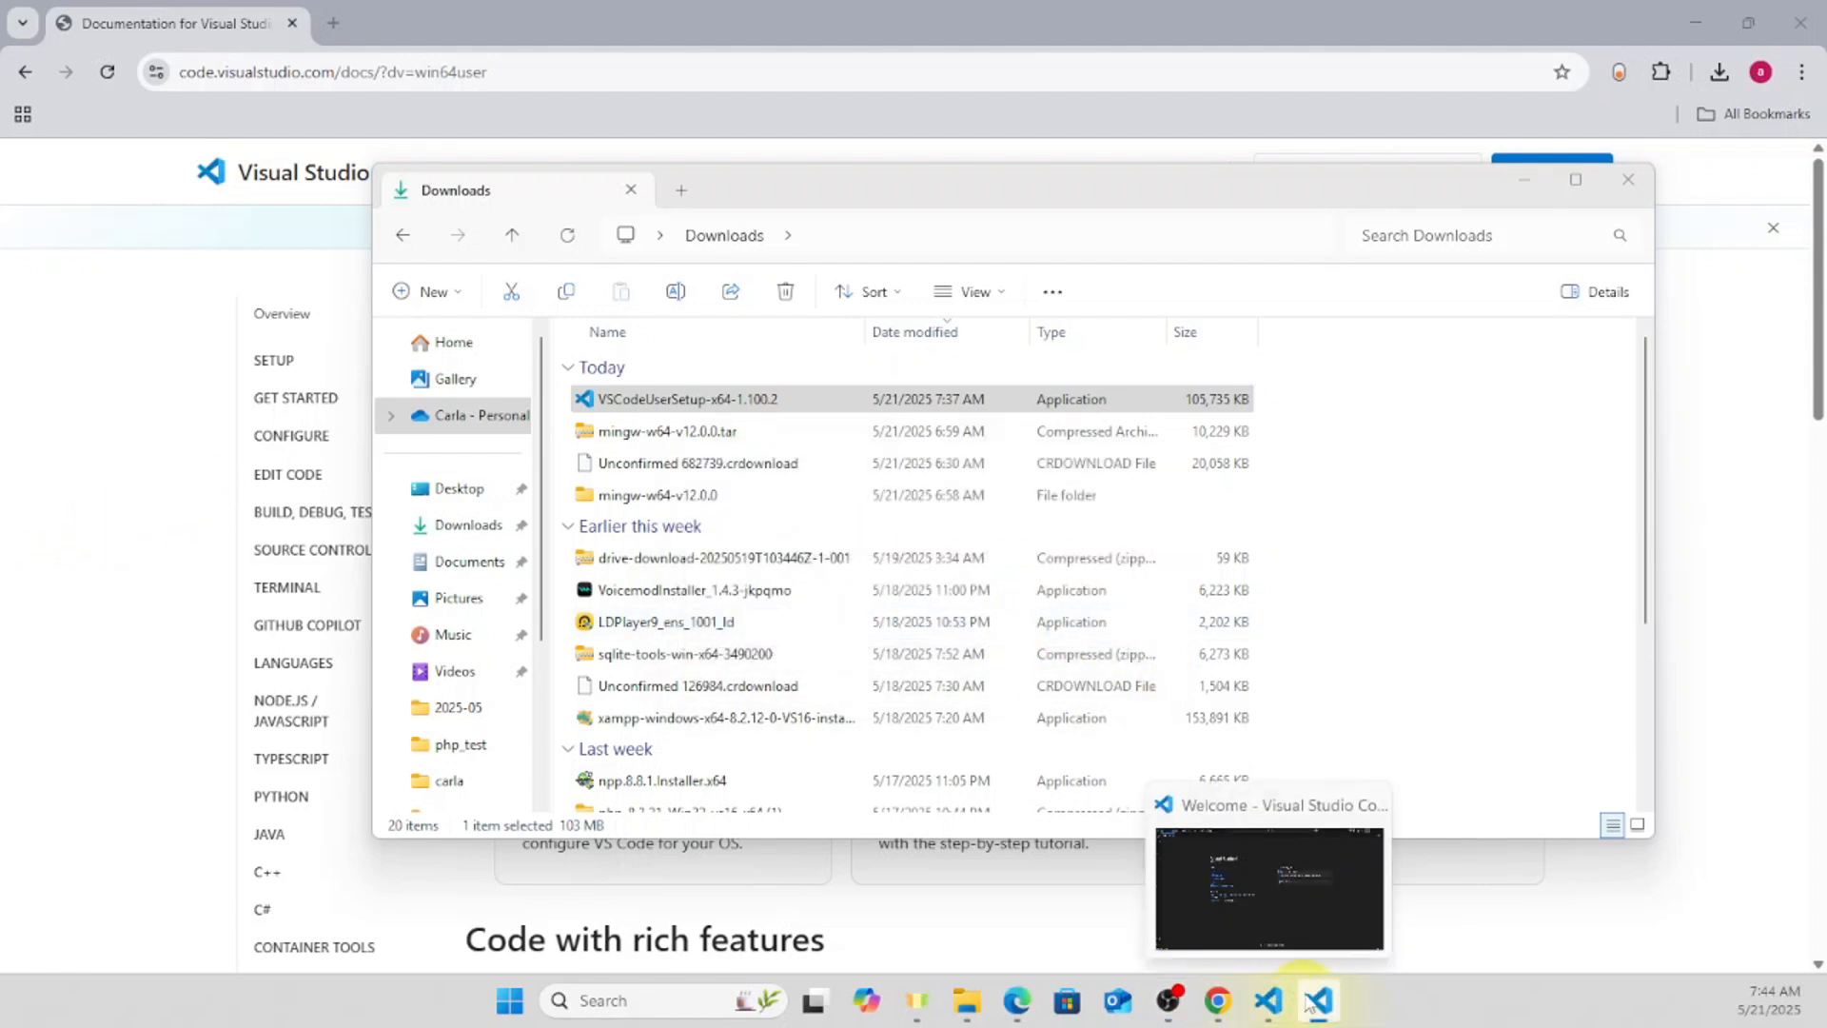
pyautogui.click(1310, 921)
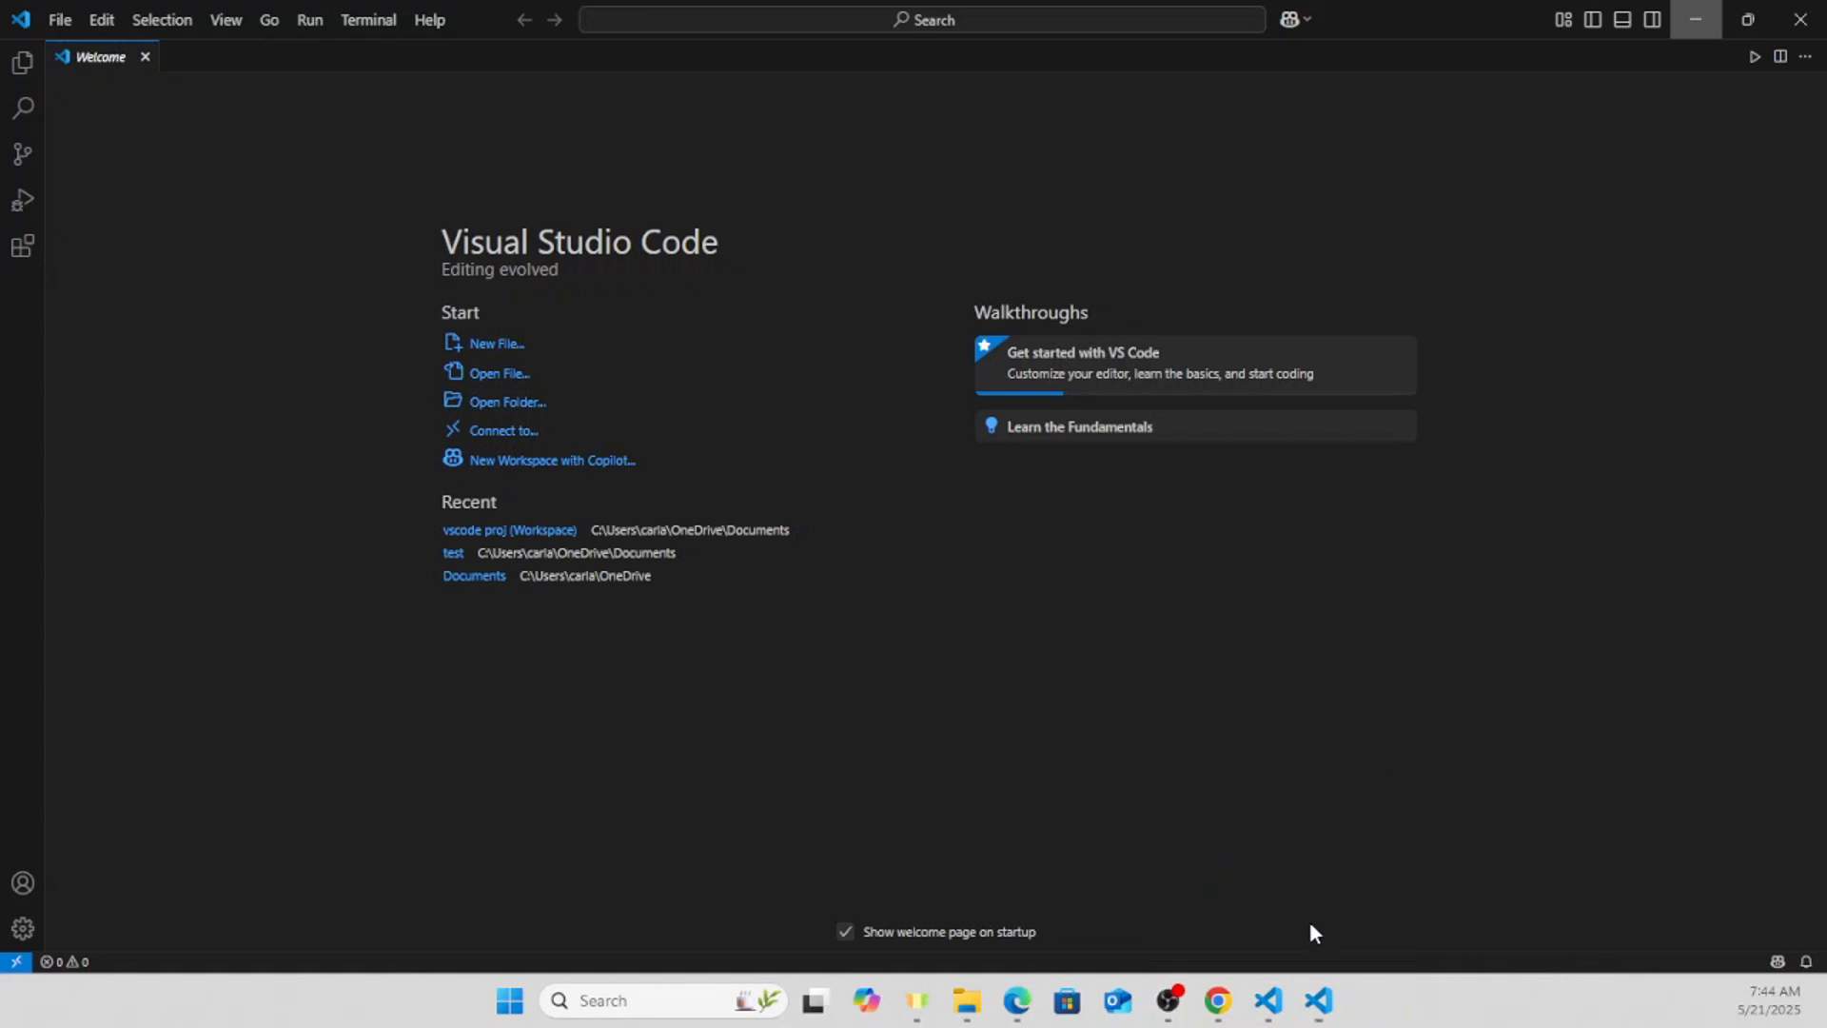
pyautogui.click(1309, 921)
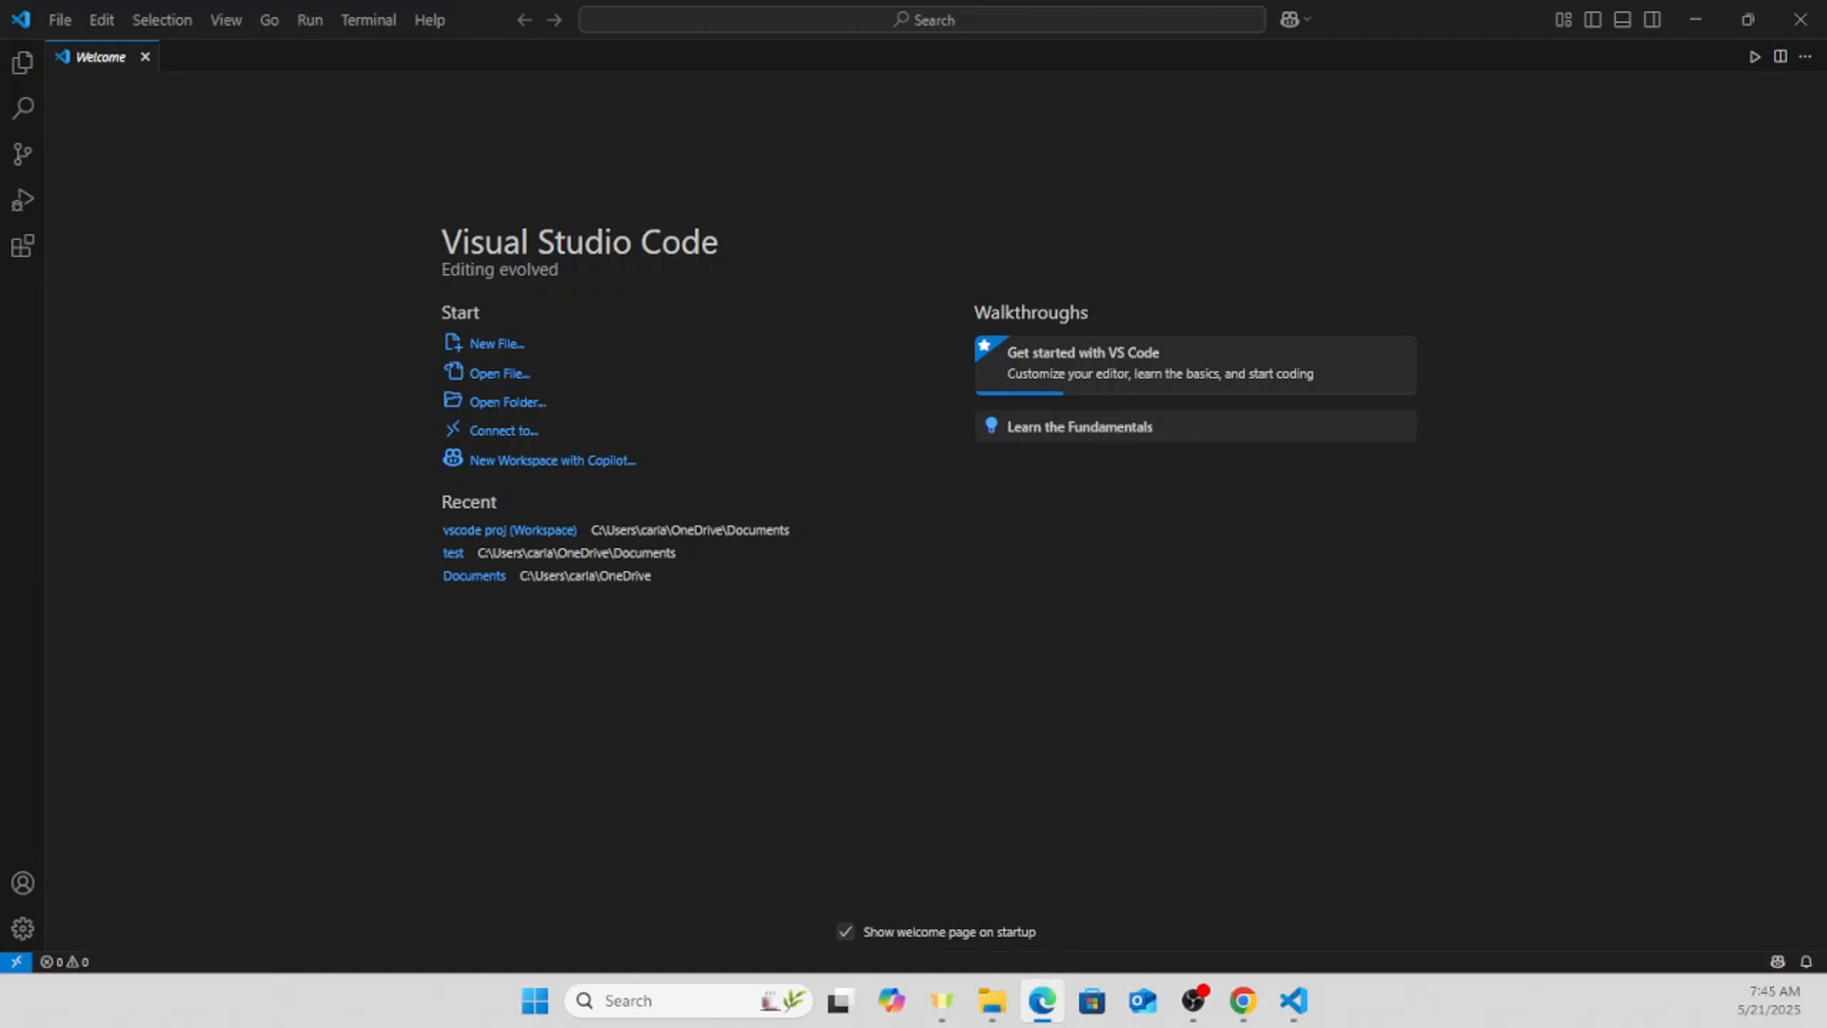
# - Search the extension marketplace for "python", install Microsoft's Python extension and look through its details page
pyautogui.click(24, 249)
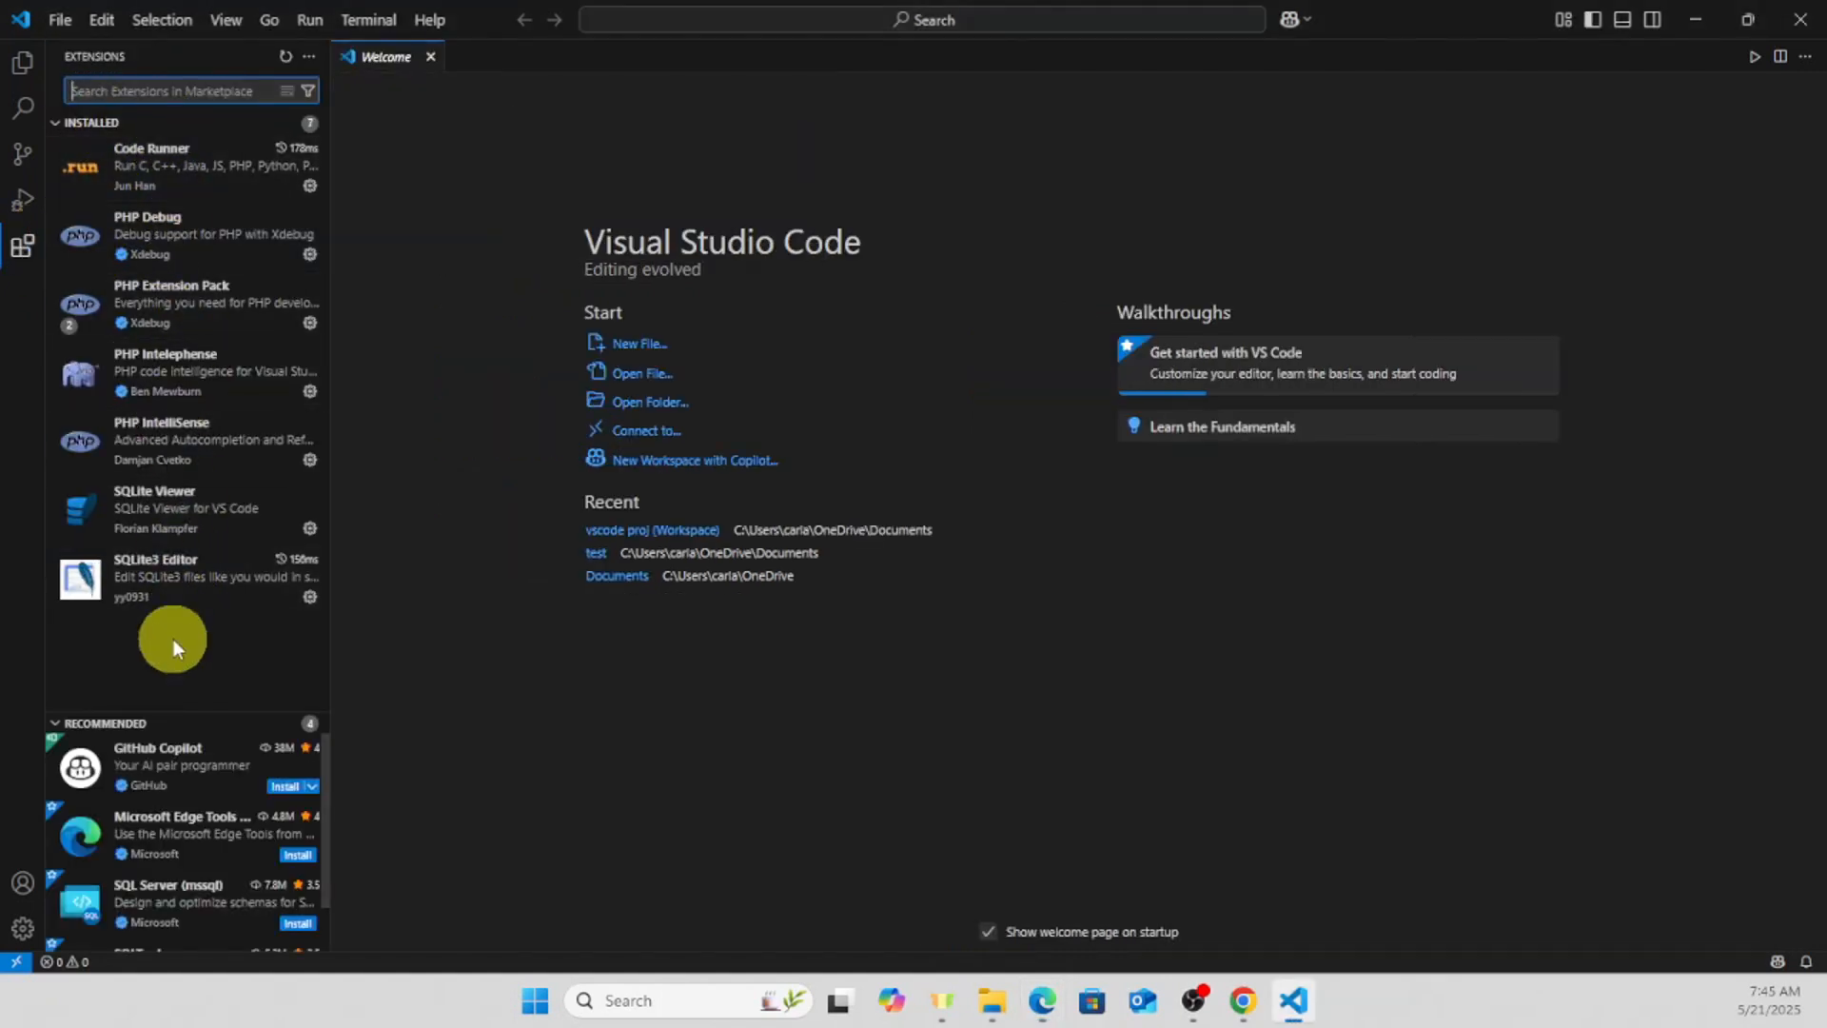
pyautogui.moveTo(145, 199)
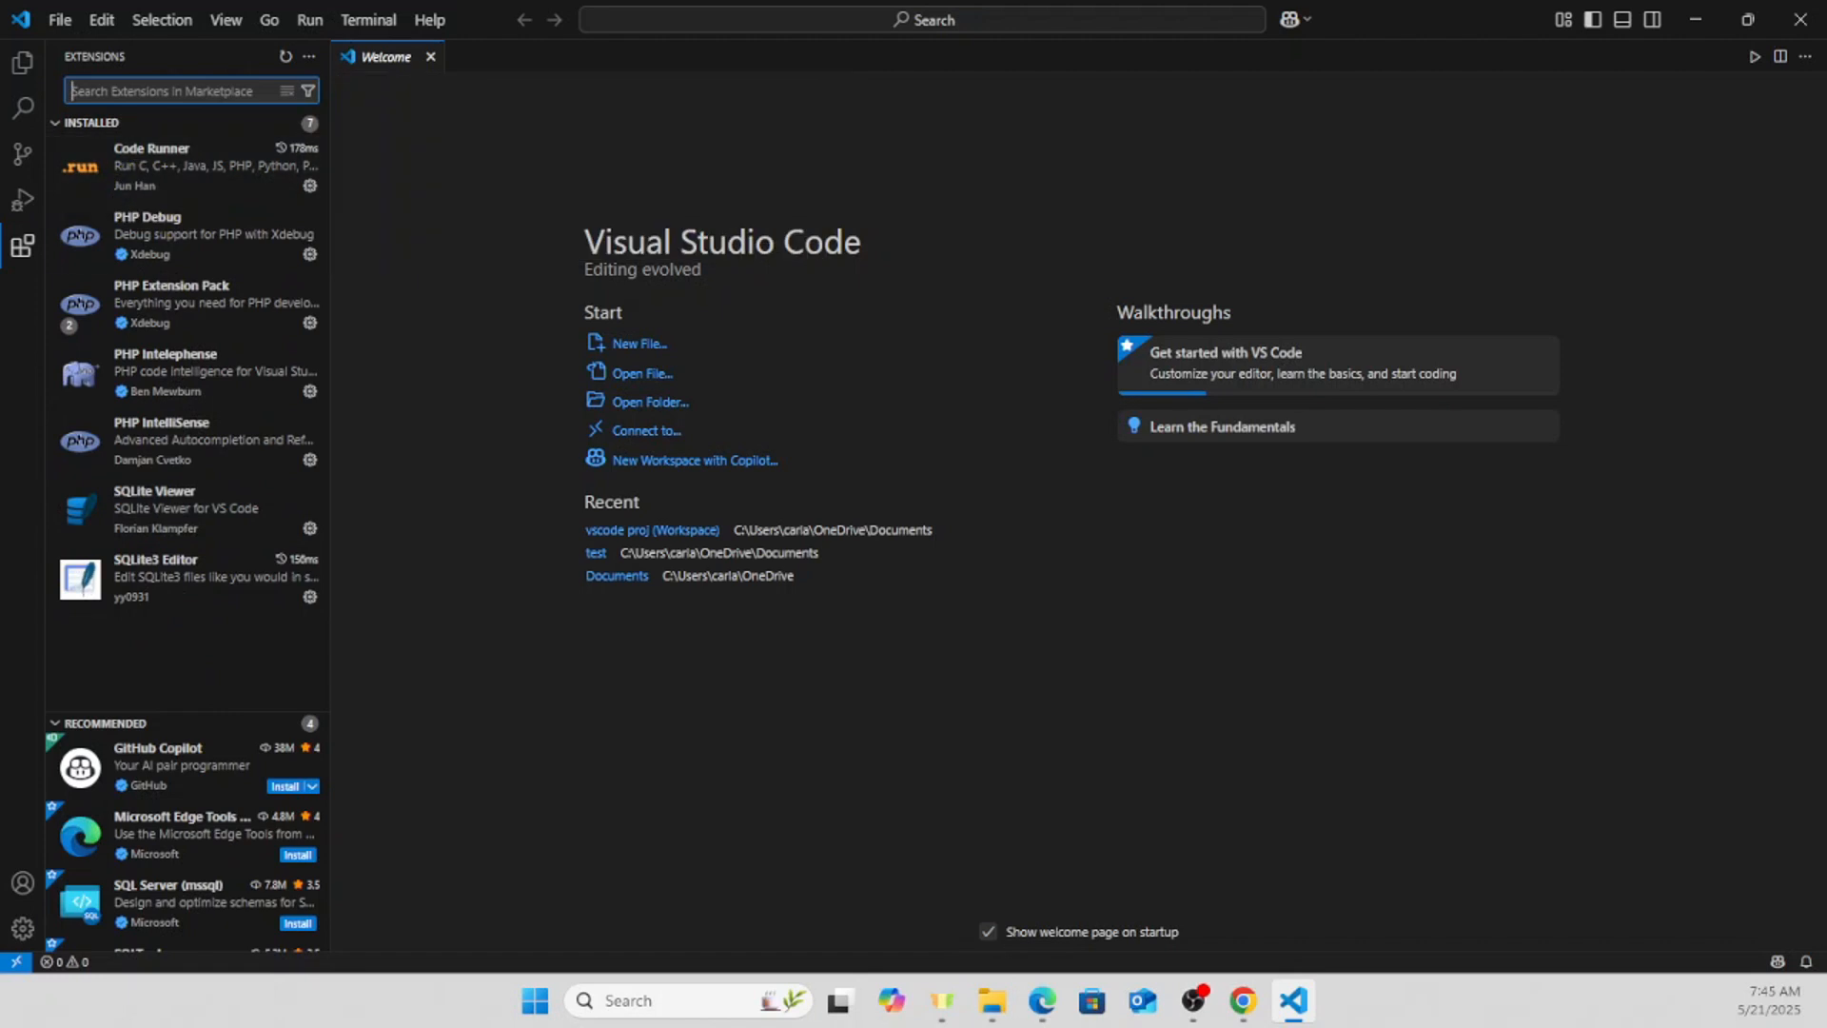
pyautogui.click(116, 90)
pyautogui.write('ph')
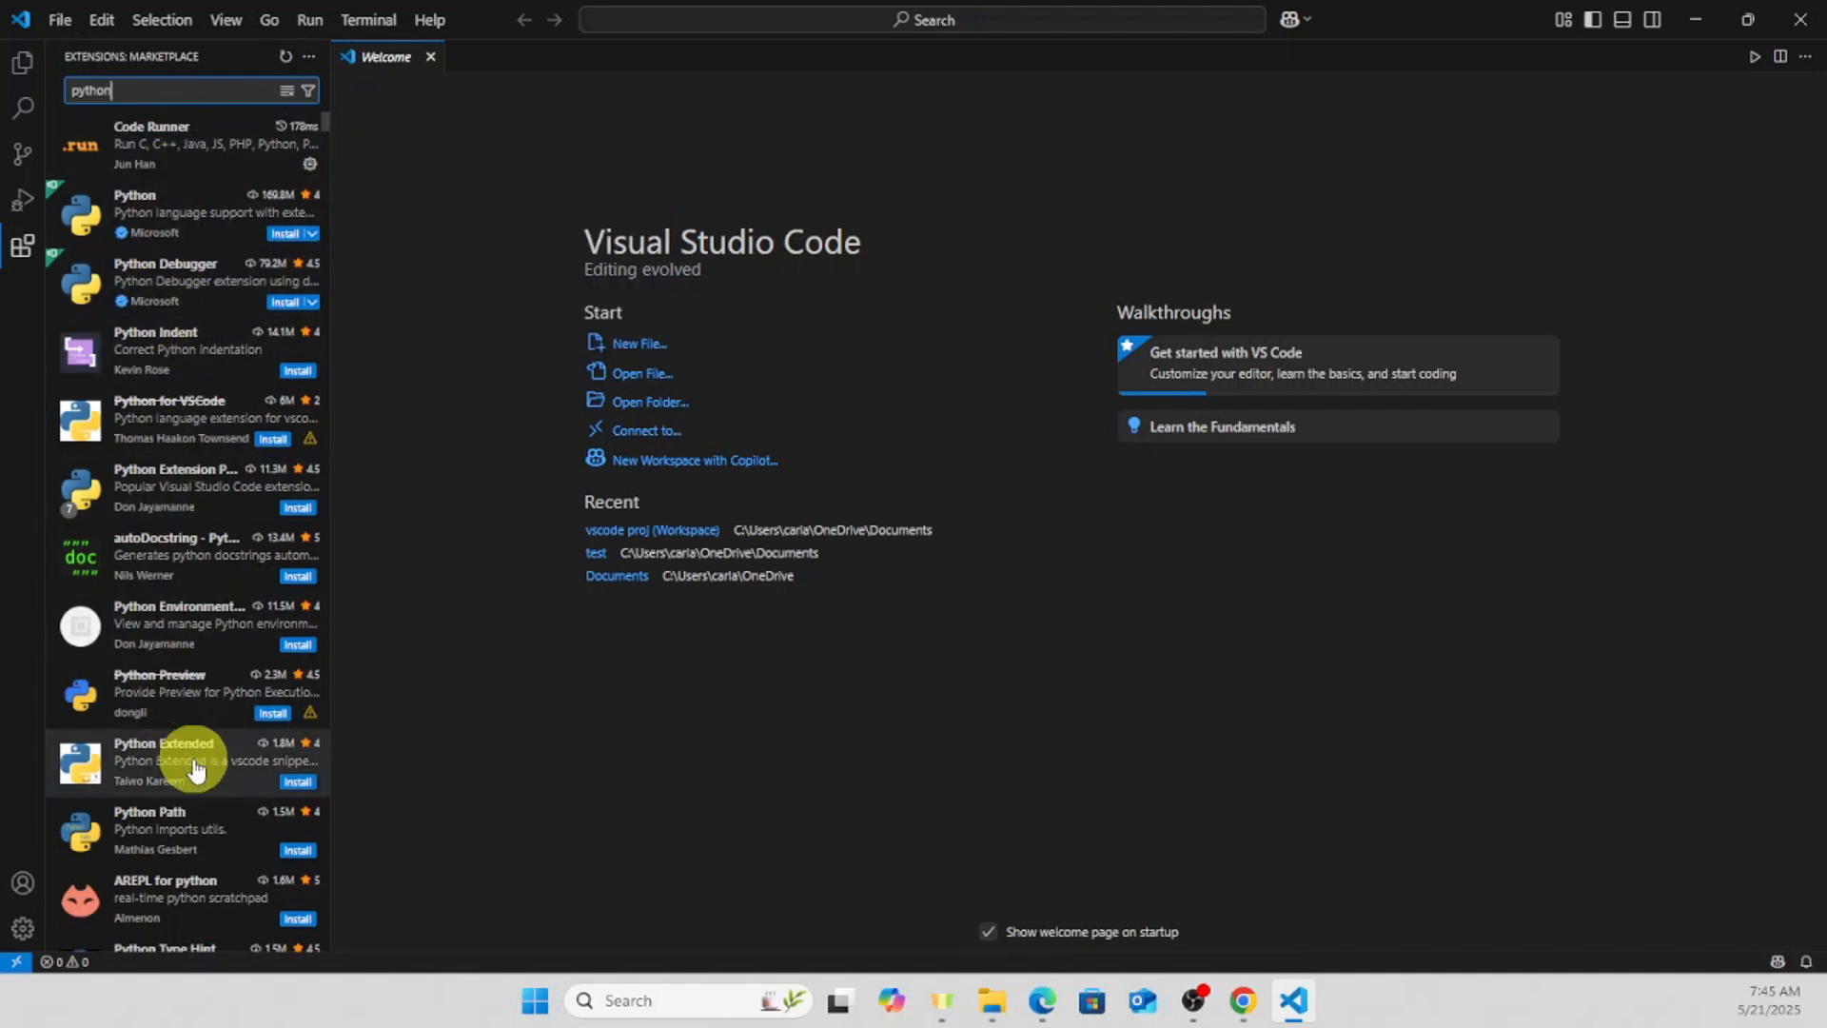
pyautogui.click(284, 238)
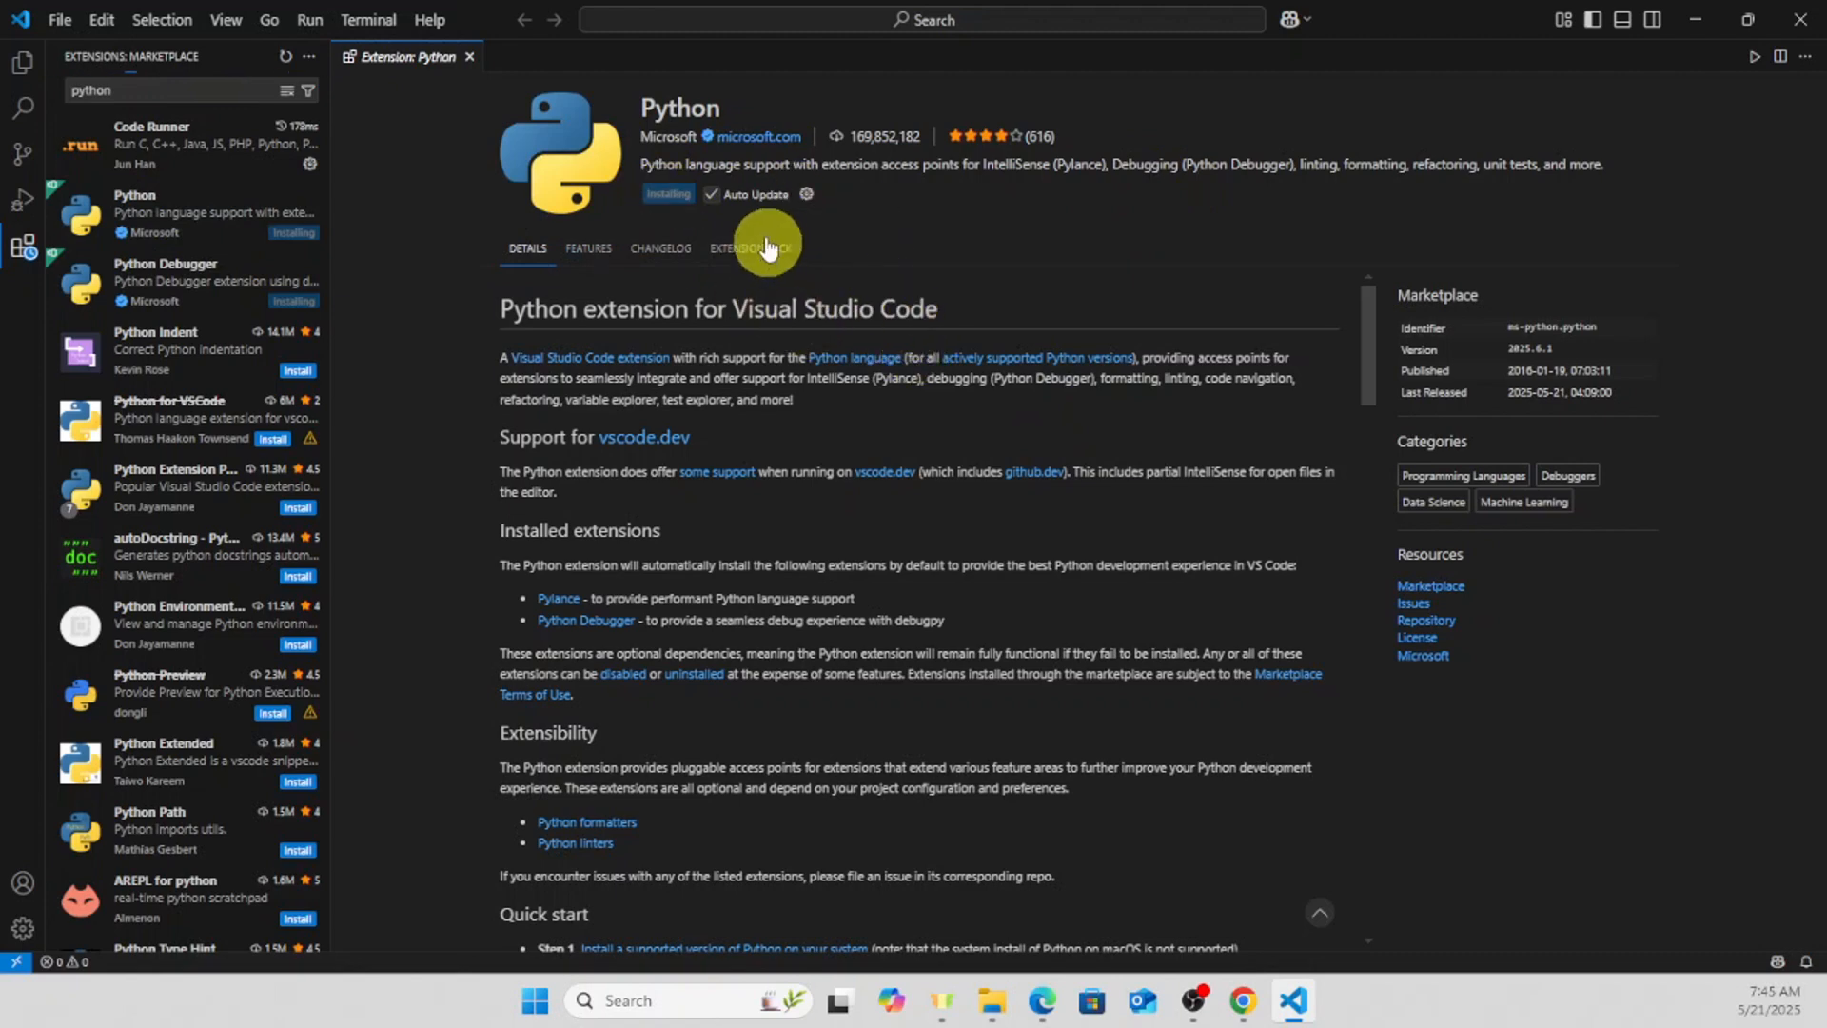
pyautogui.scroll(-3, 905, 419)
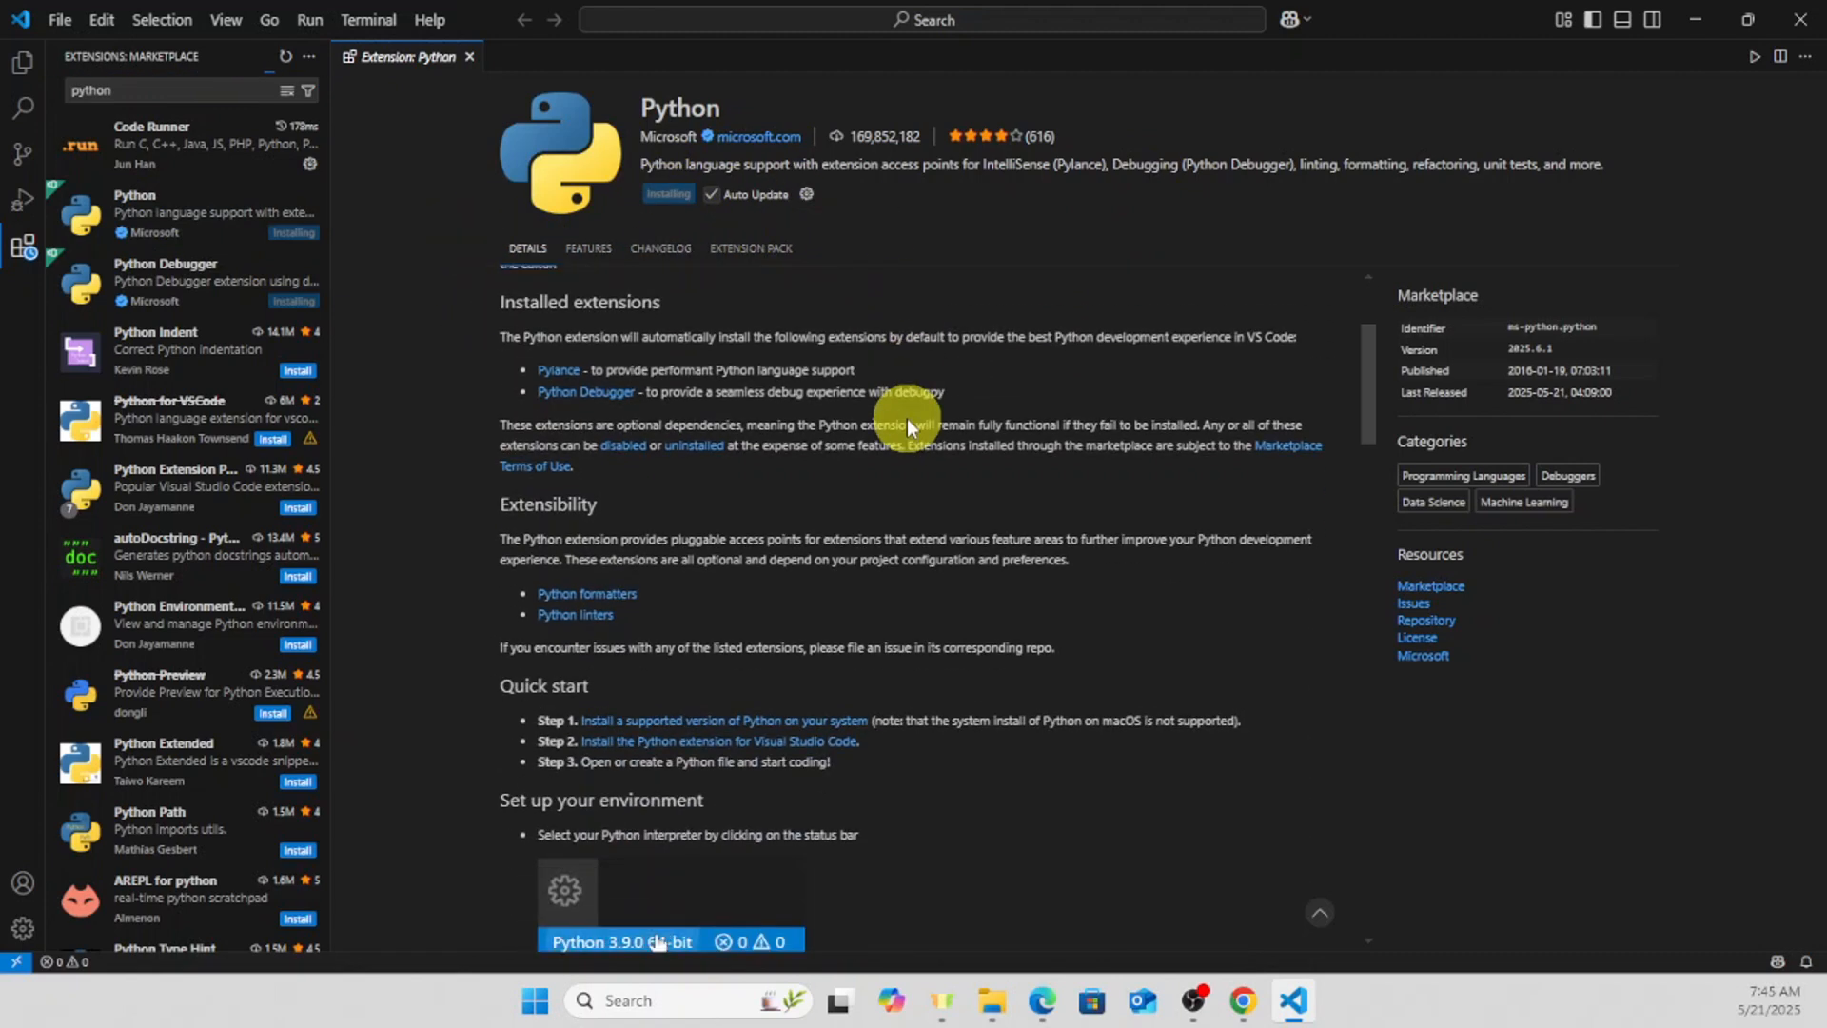
pyautogui.scroll(-4, 814, 381)
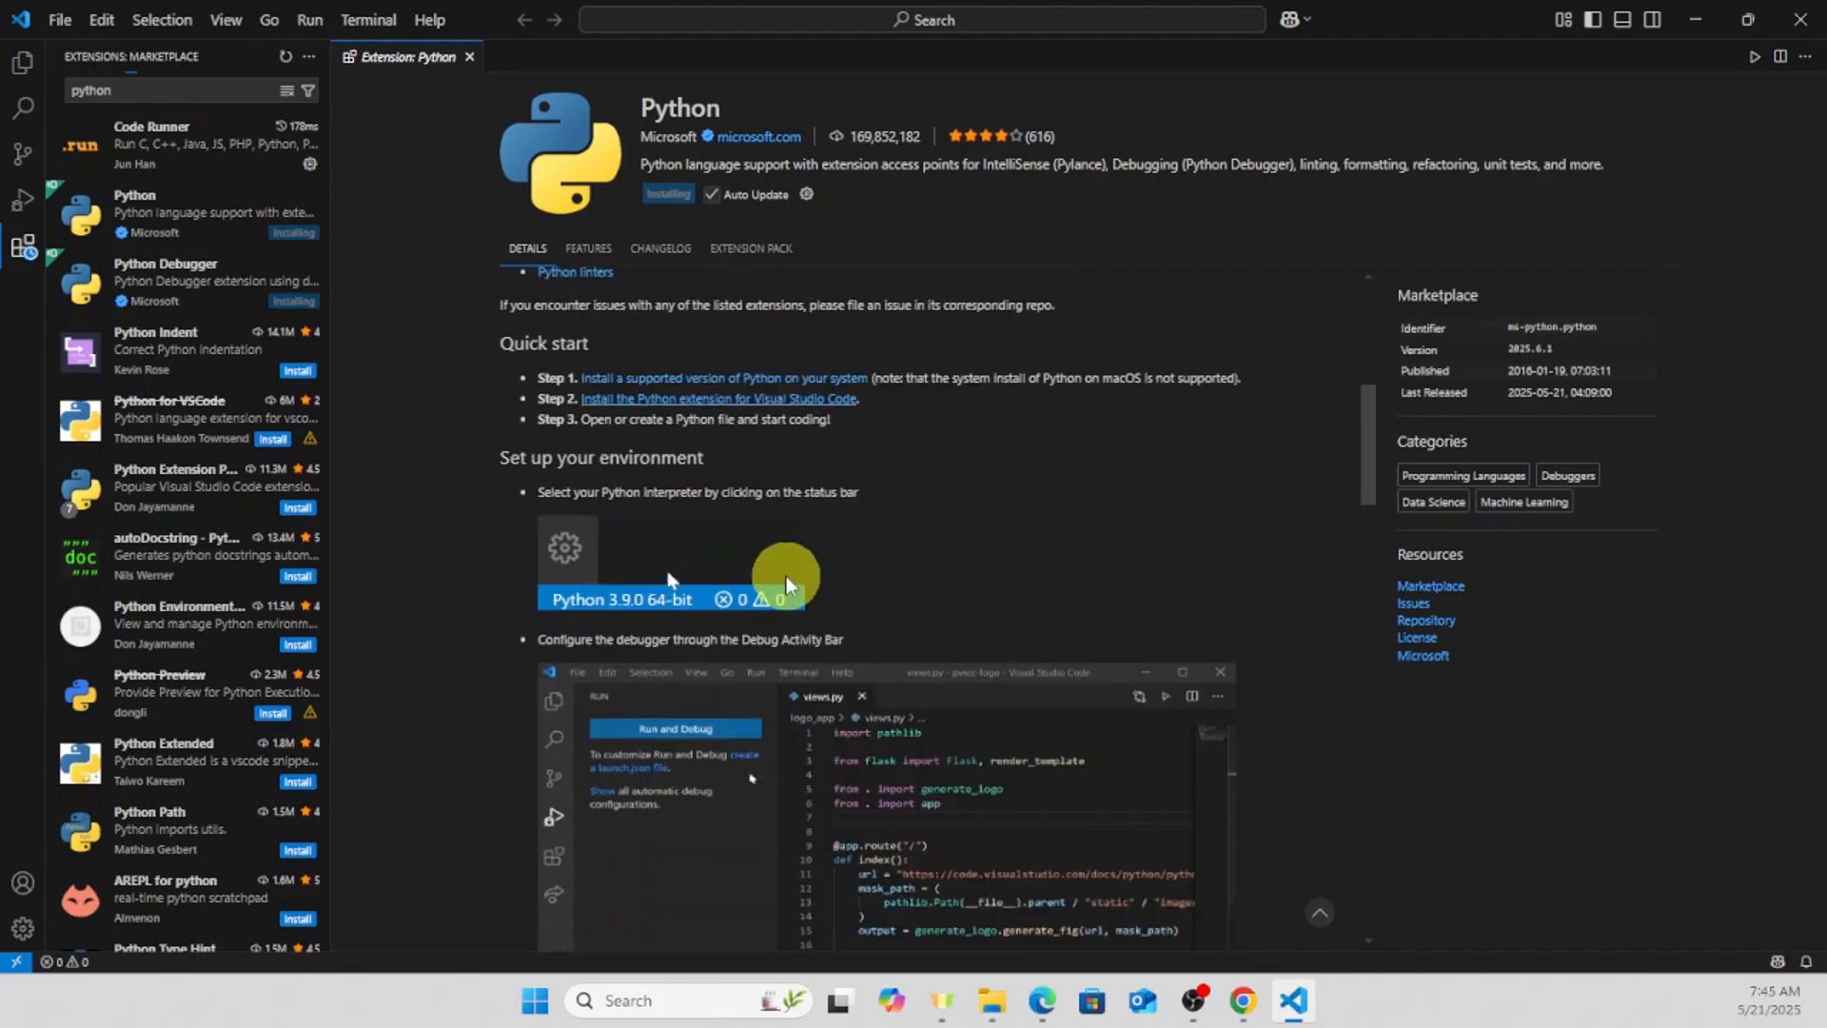
pyautogui.scroll(-9, 842, 424)
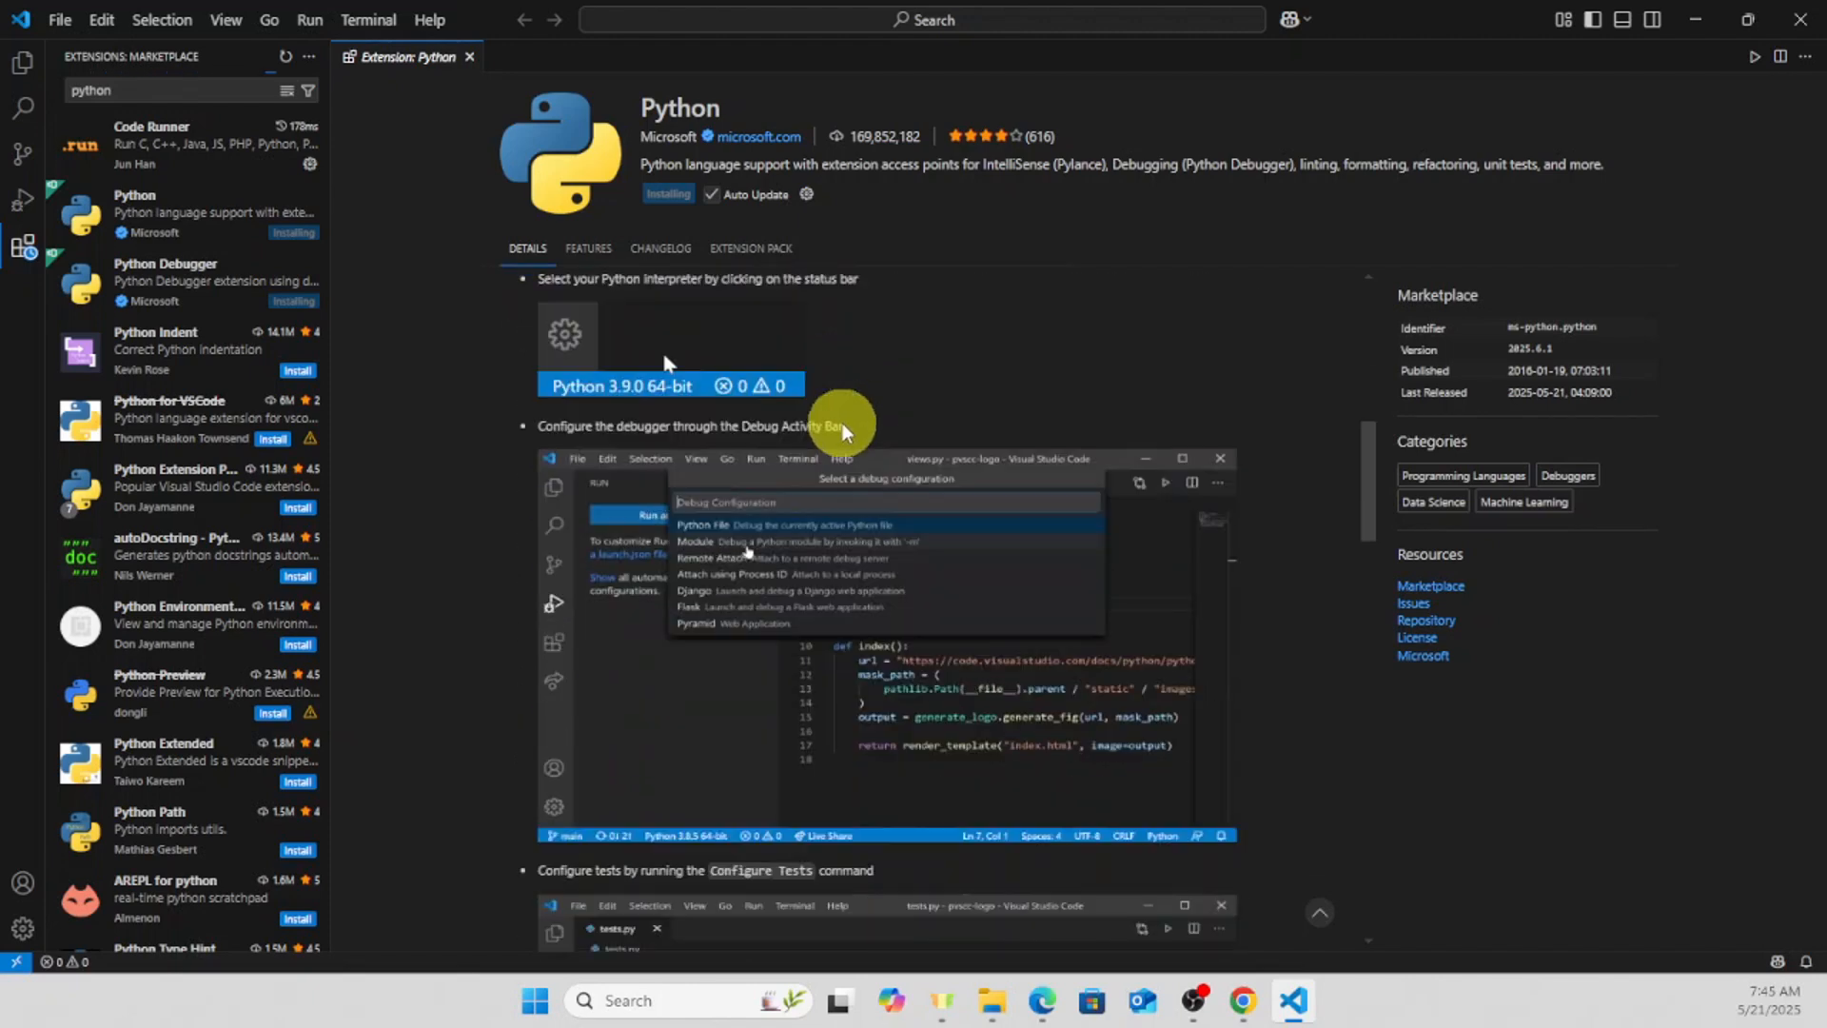
pyautogui.scroll(7, 859, 413)
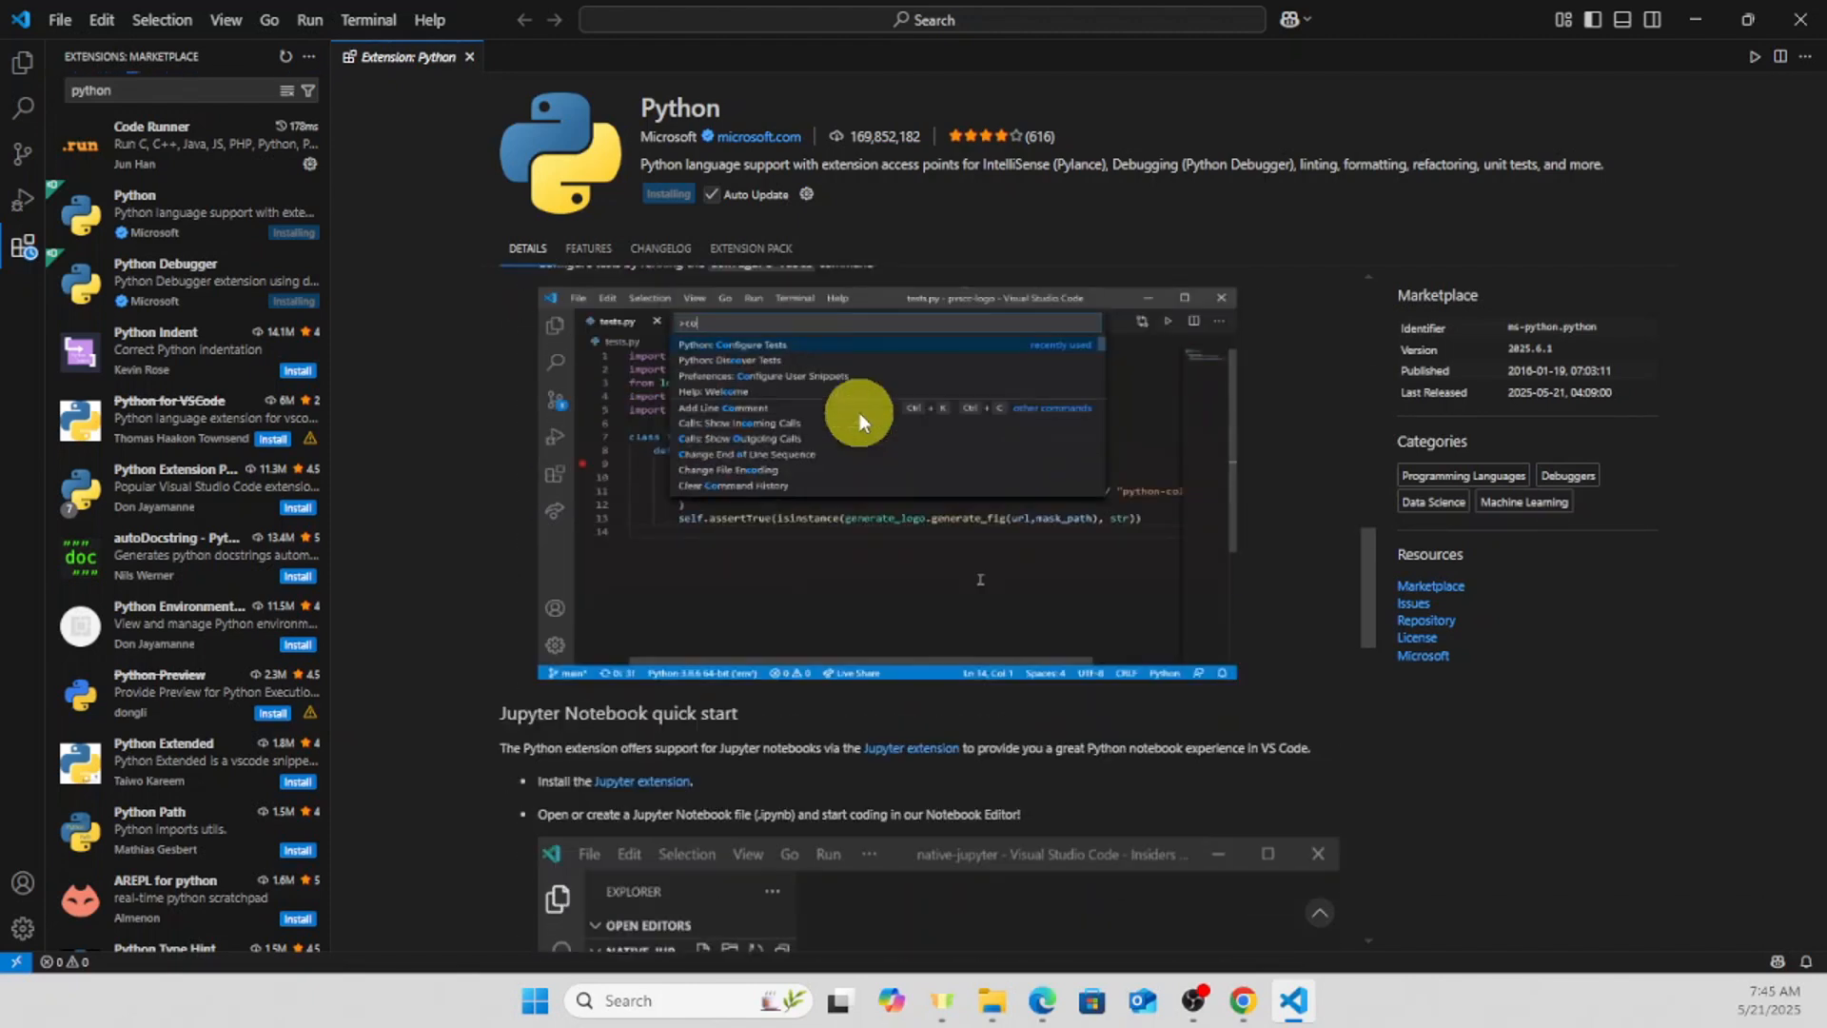
pyautogui.scroll(6, 847, 424)
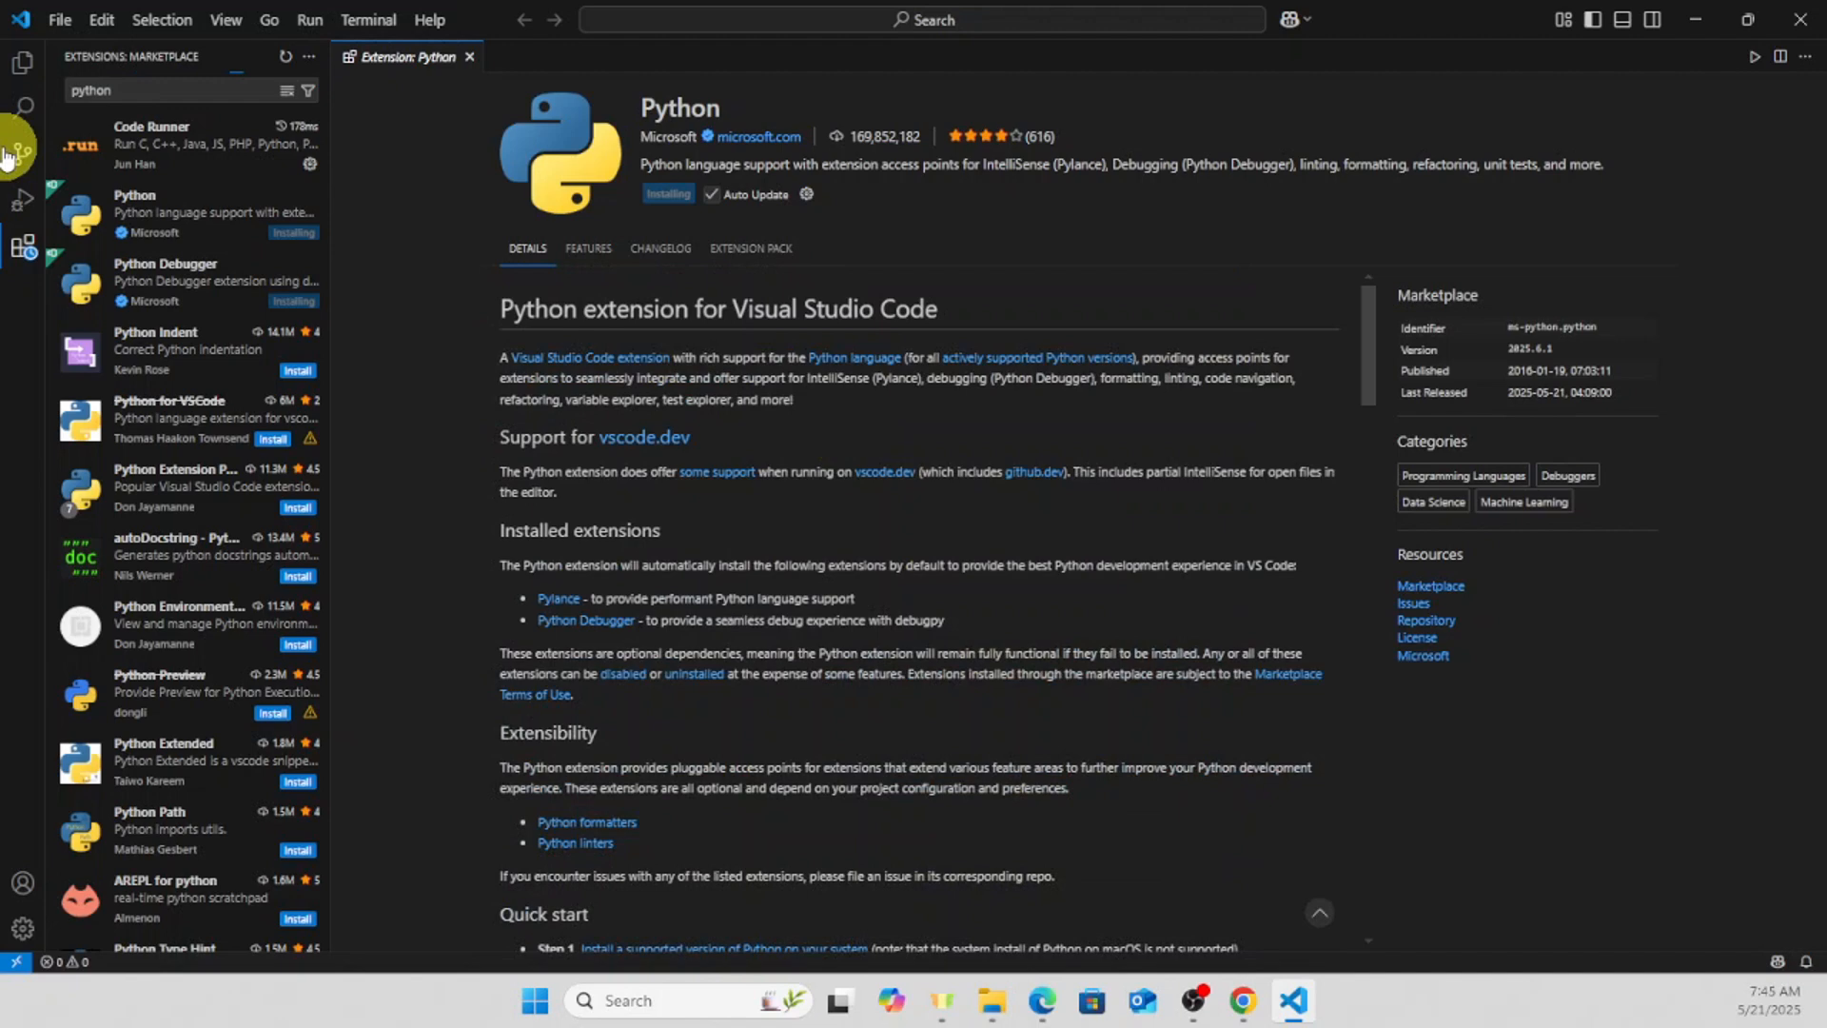
# - Replace the marketplace search with "c/c" to find the C/C++ extensions
pyautogui.click(167, 88)
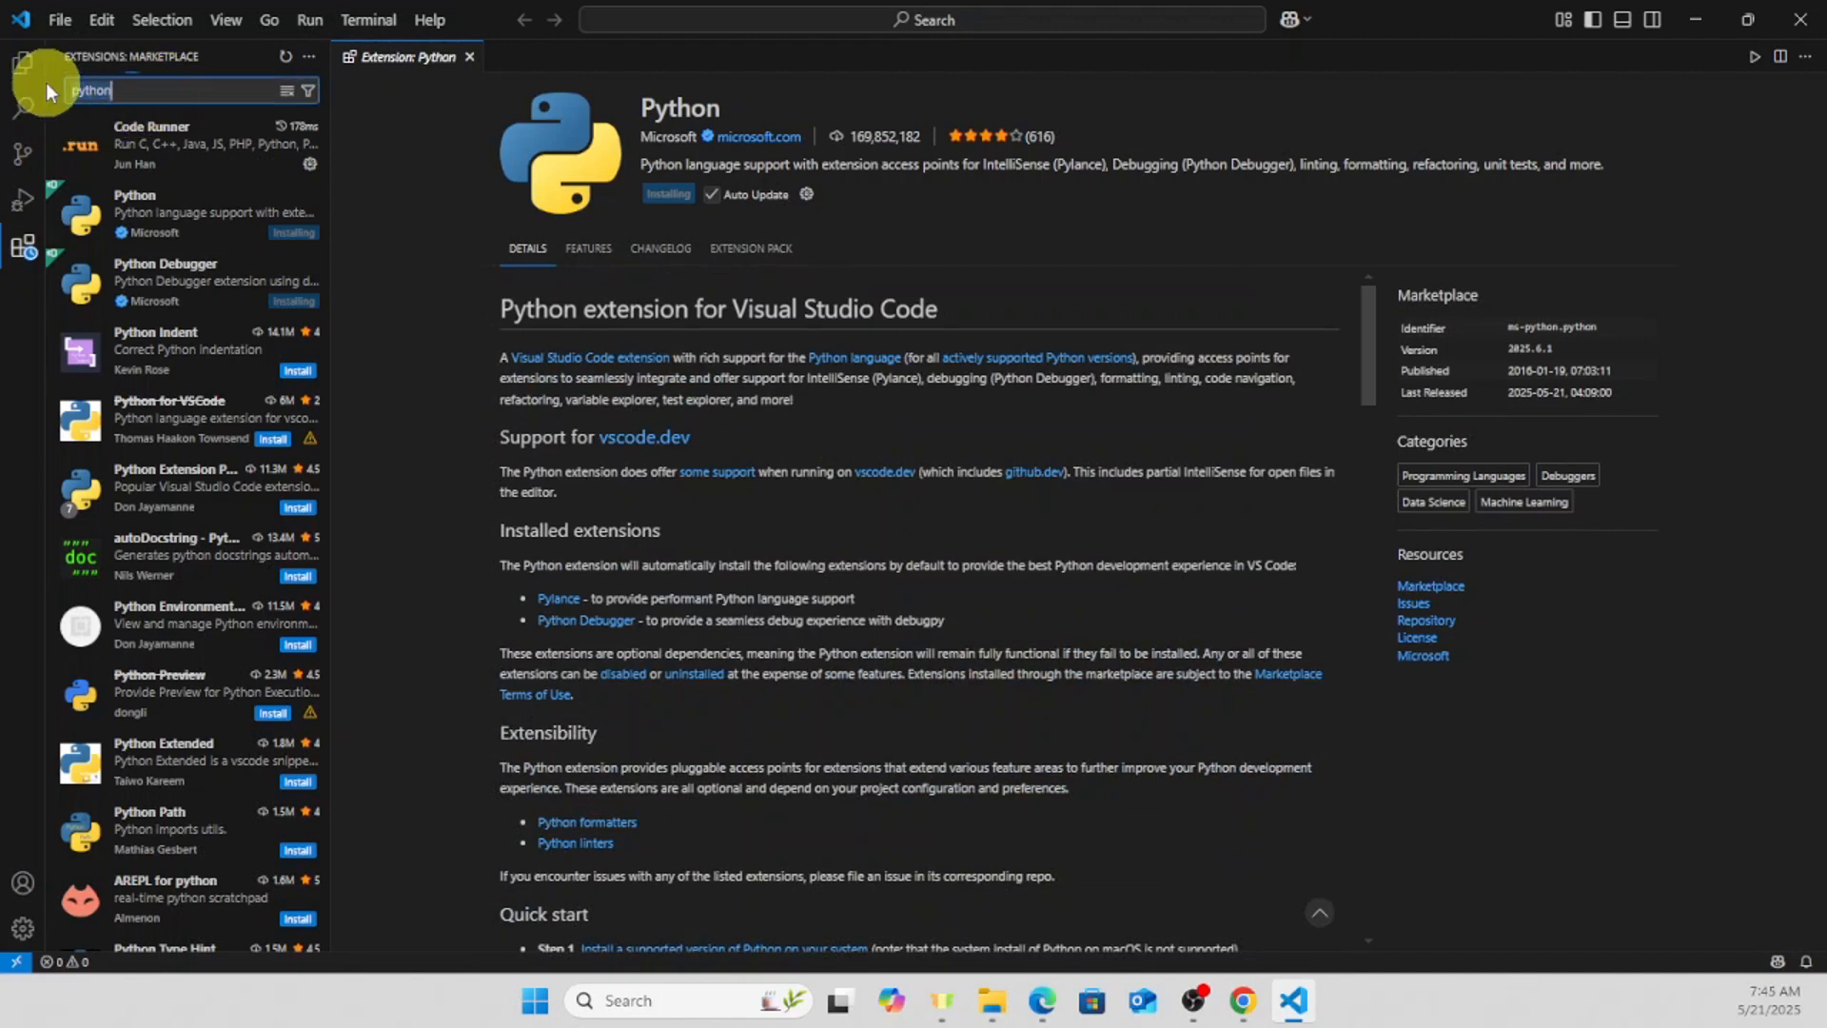
pyautogui.hotkey('ctrl', 'a')
pyautogui.press('BackSpace')
pyautogui.write('c')
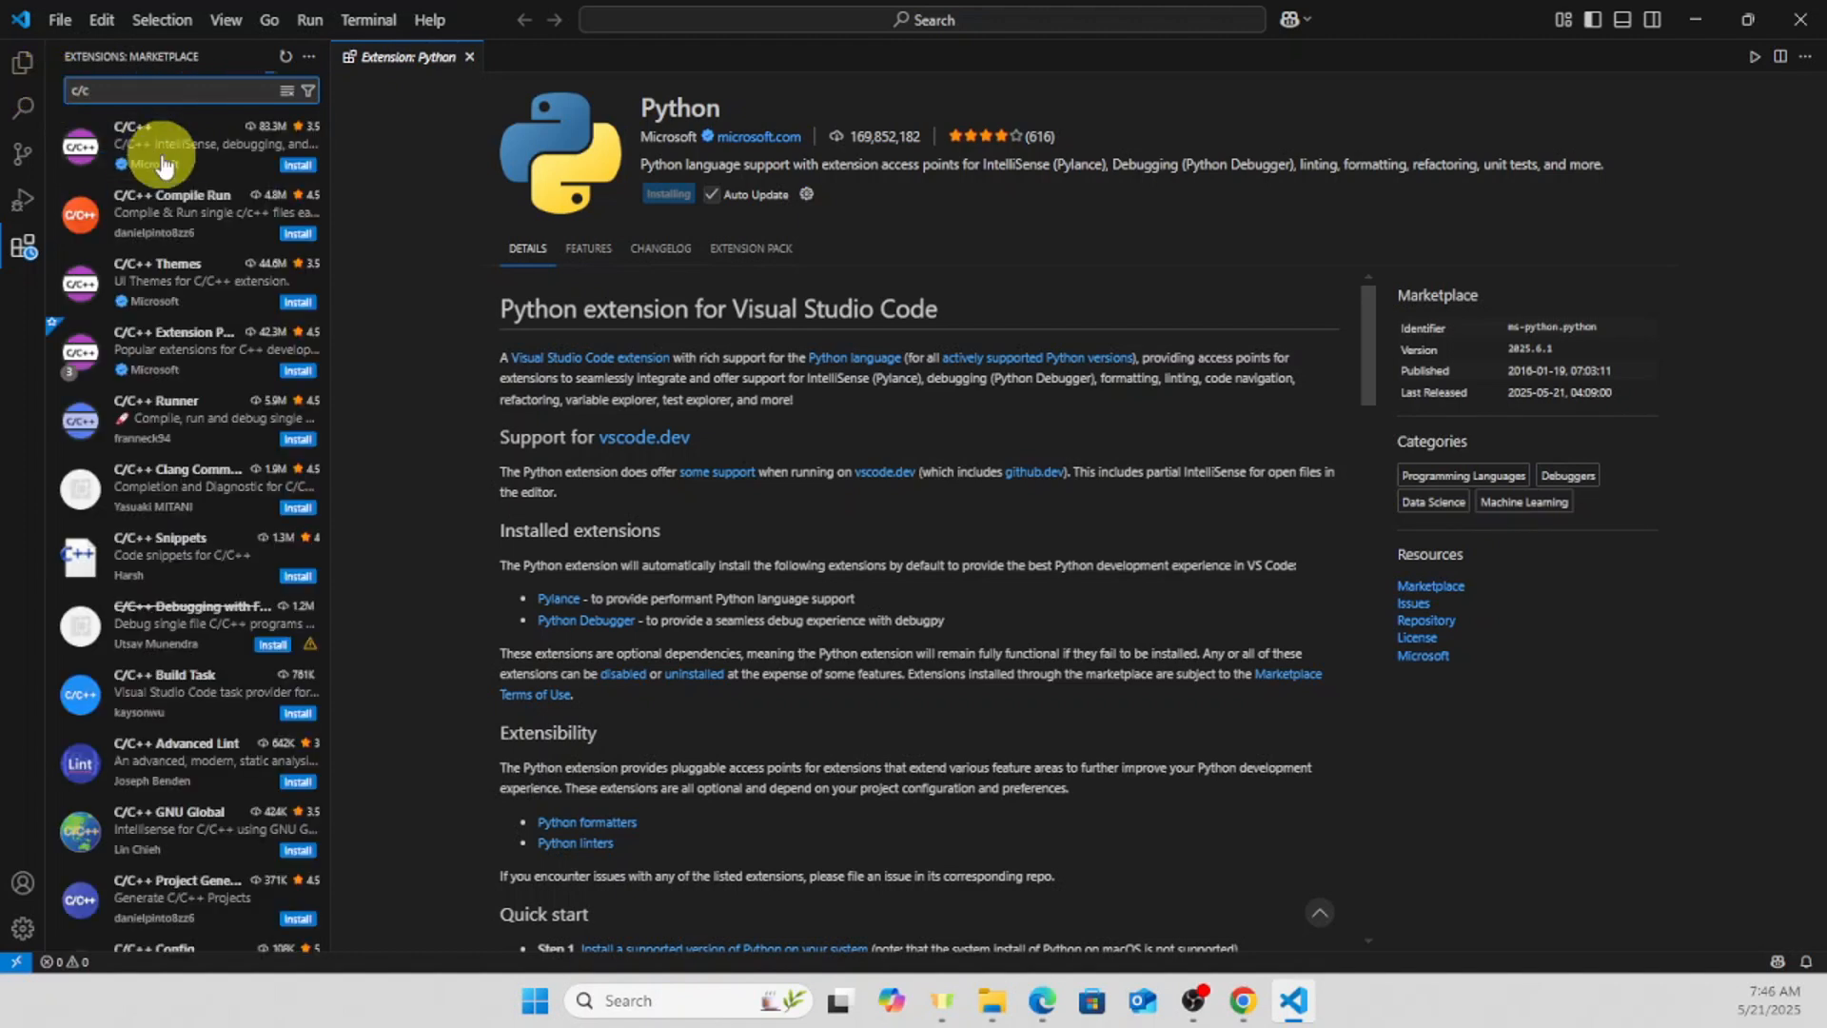
# - Replace the marketplace search with "live server" to find the Live Server extension
pyautogui.moveTo(145, 97); pyautogui.dragTo(50, 96)
pyautogui.press('BackSpace')
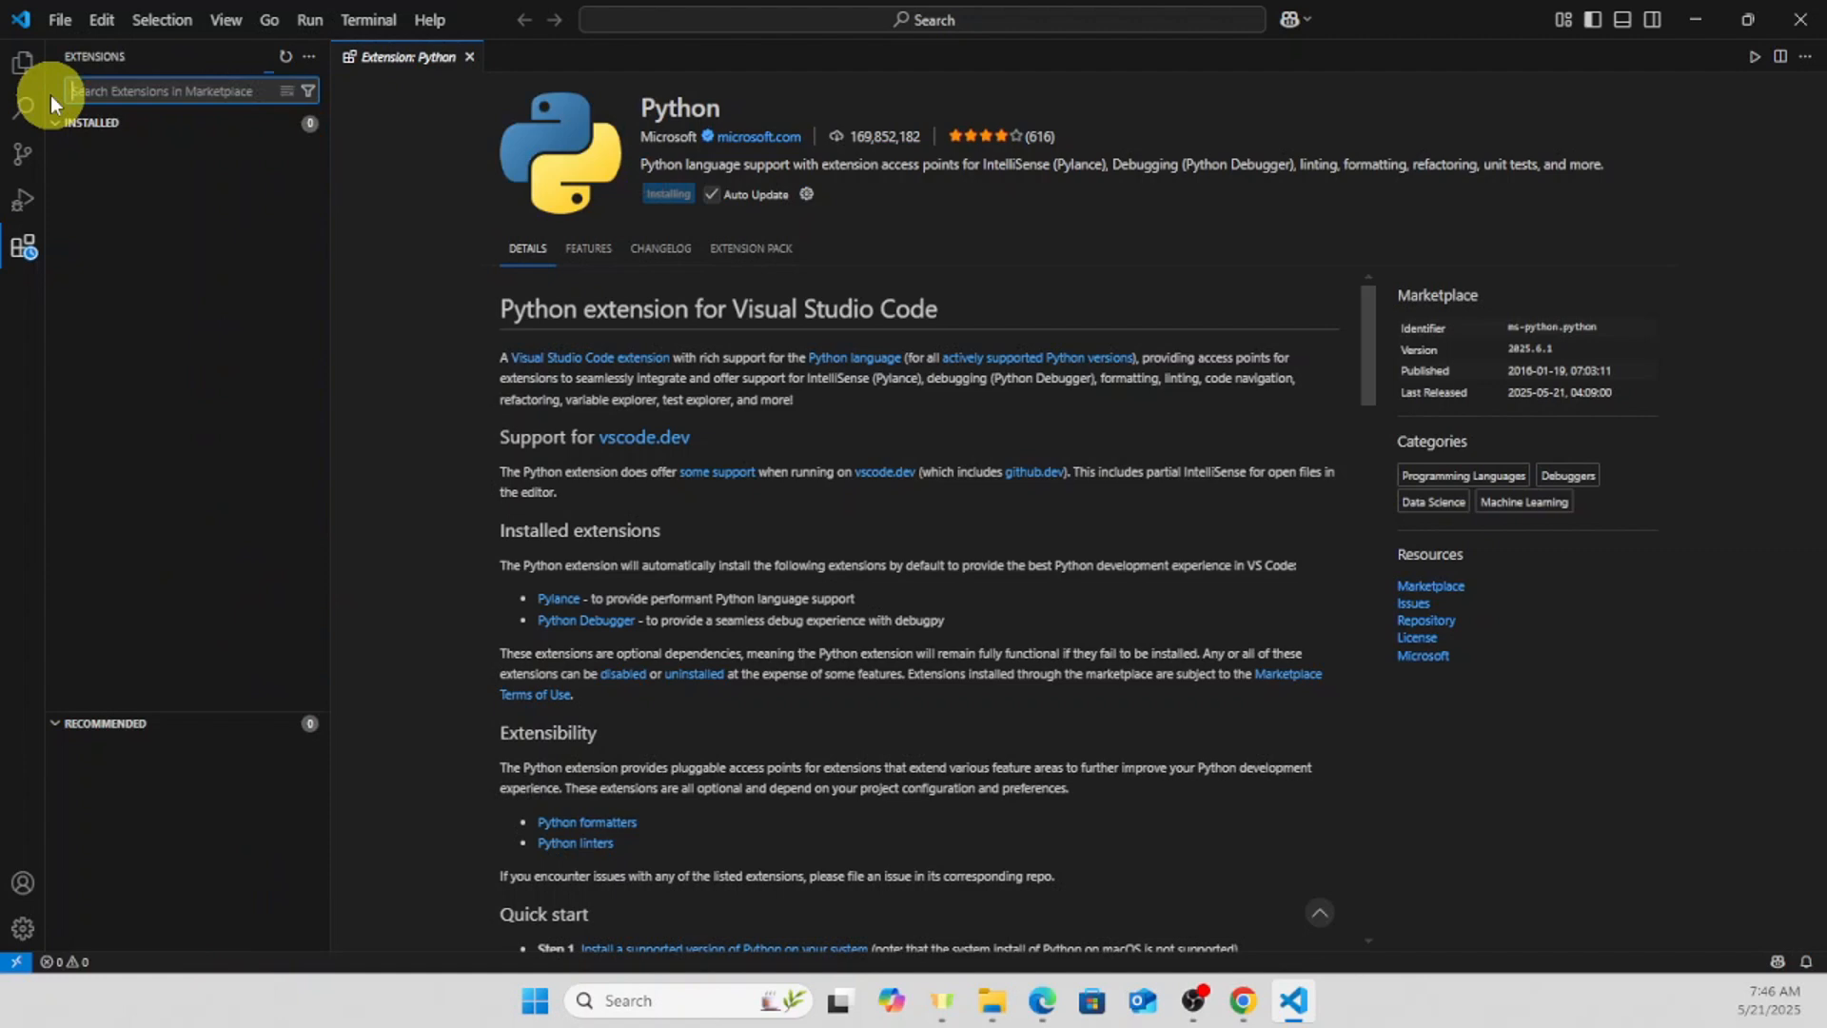
pyautogui.write('live se')
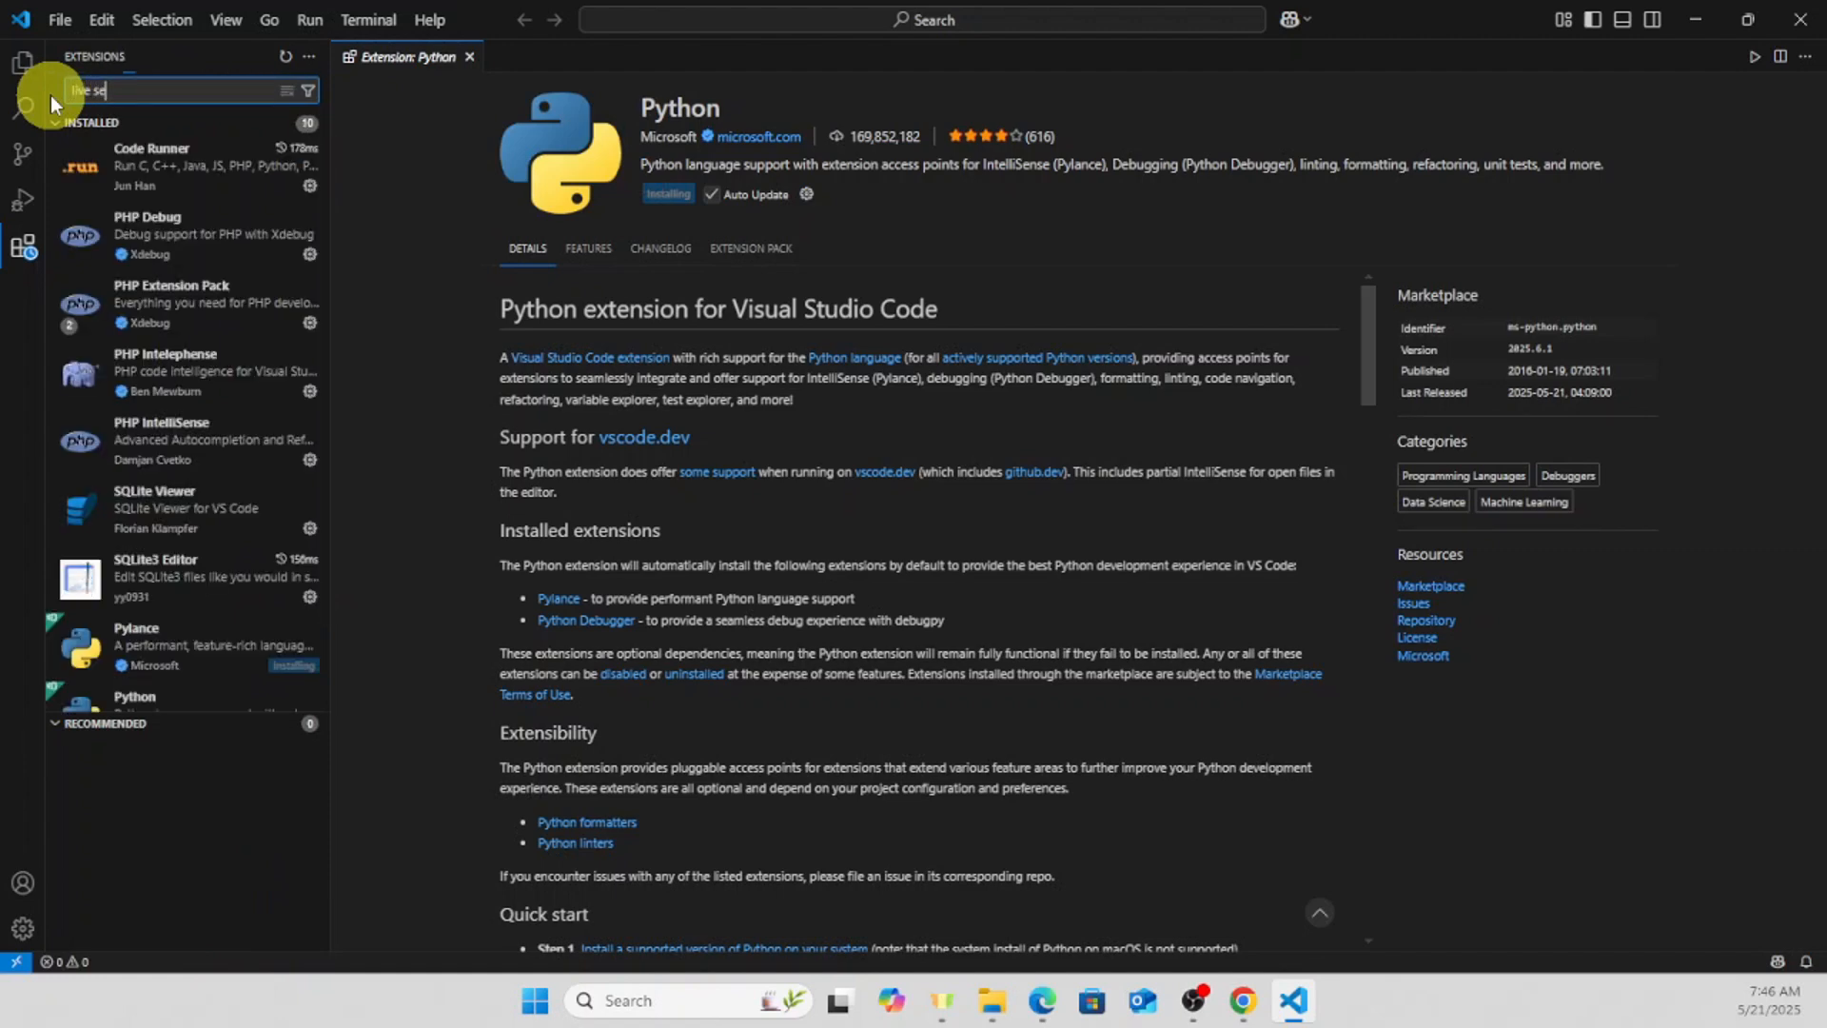
pyautogui.write('rver')
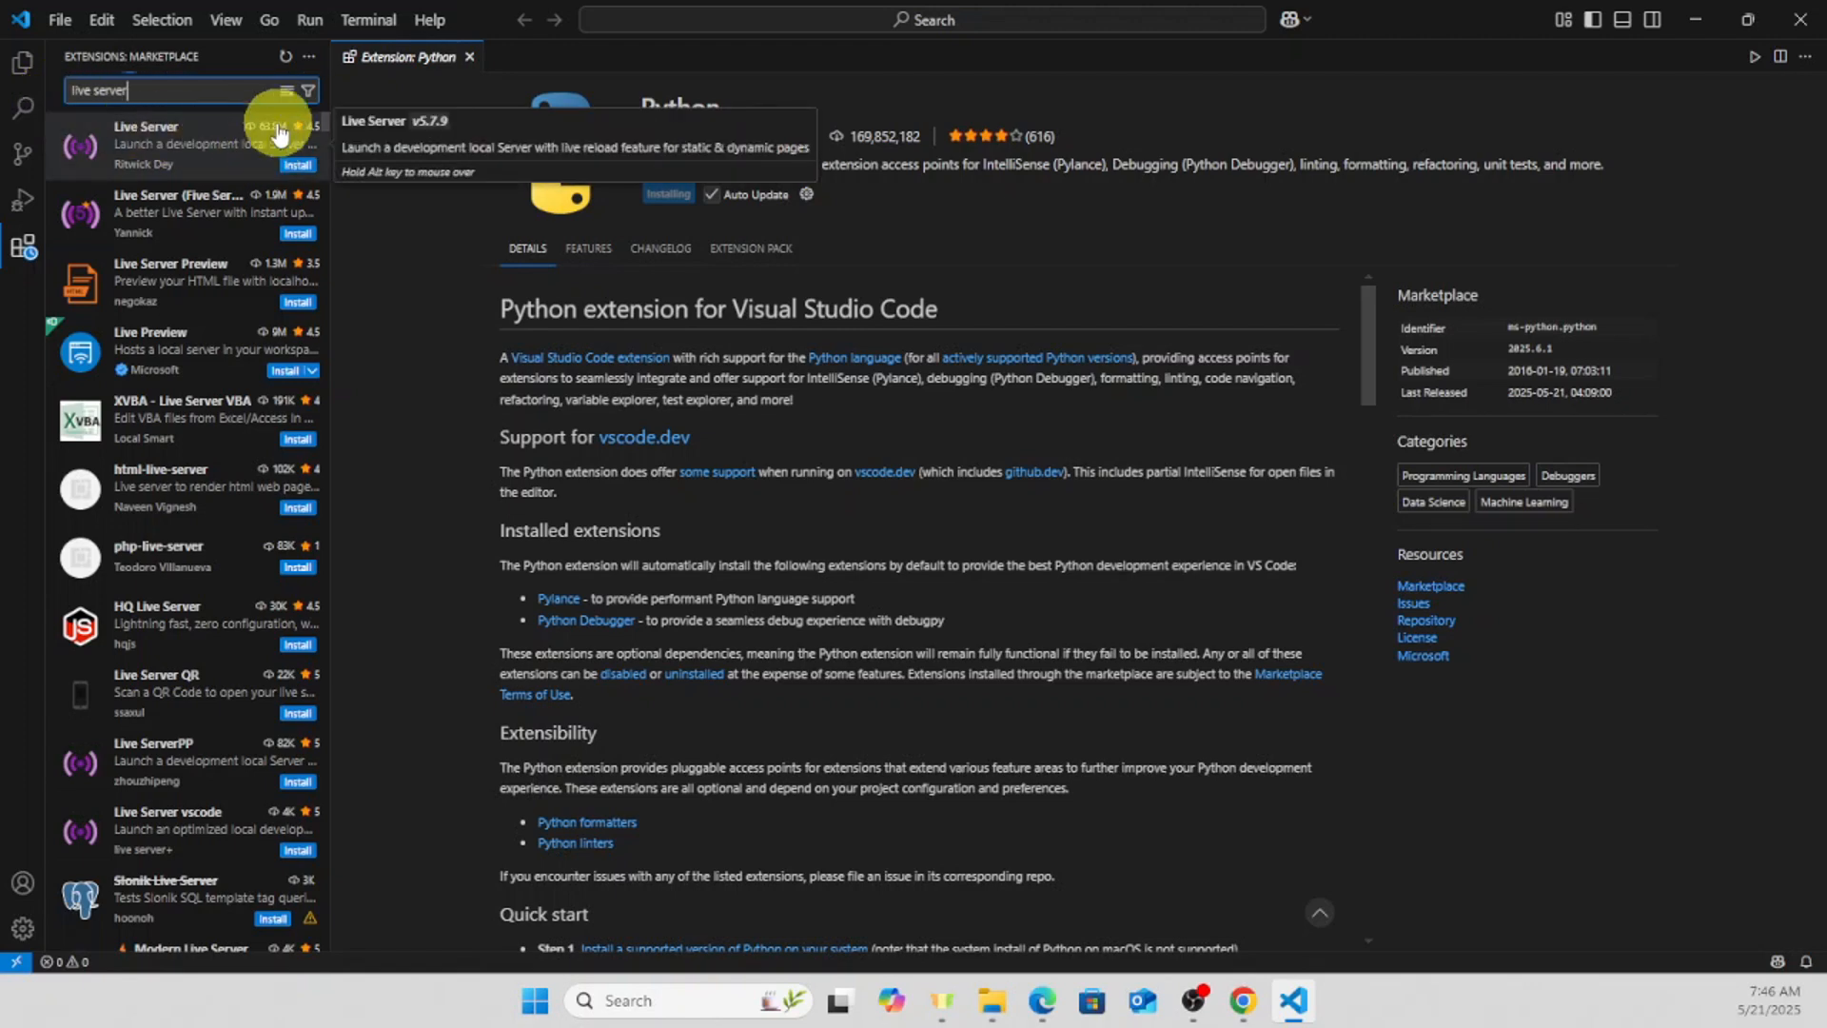
# - Clear the extension search and view the details page of the installed Code Runner extension
pyautogui.moveTo(205, 97); pyautogui.dragTo(34, 97)
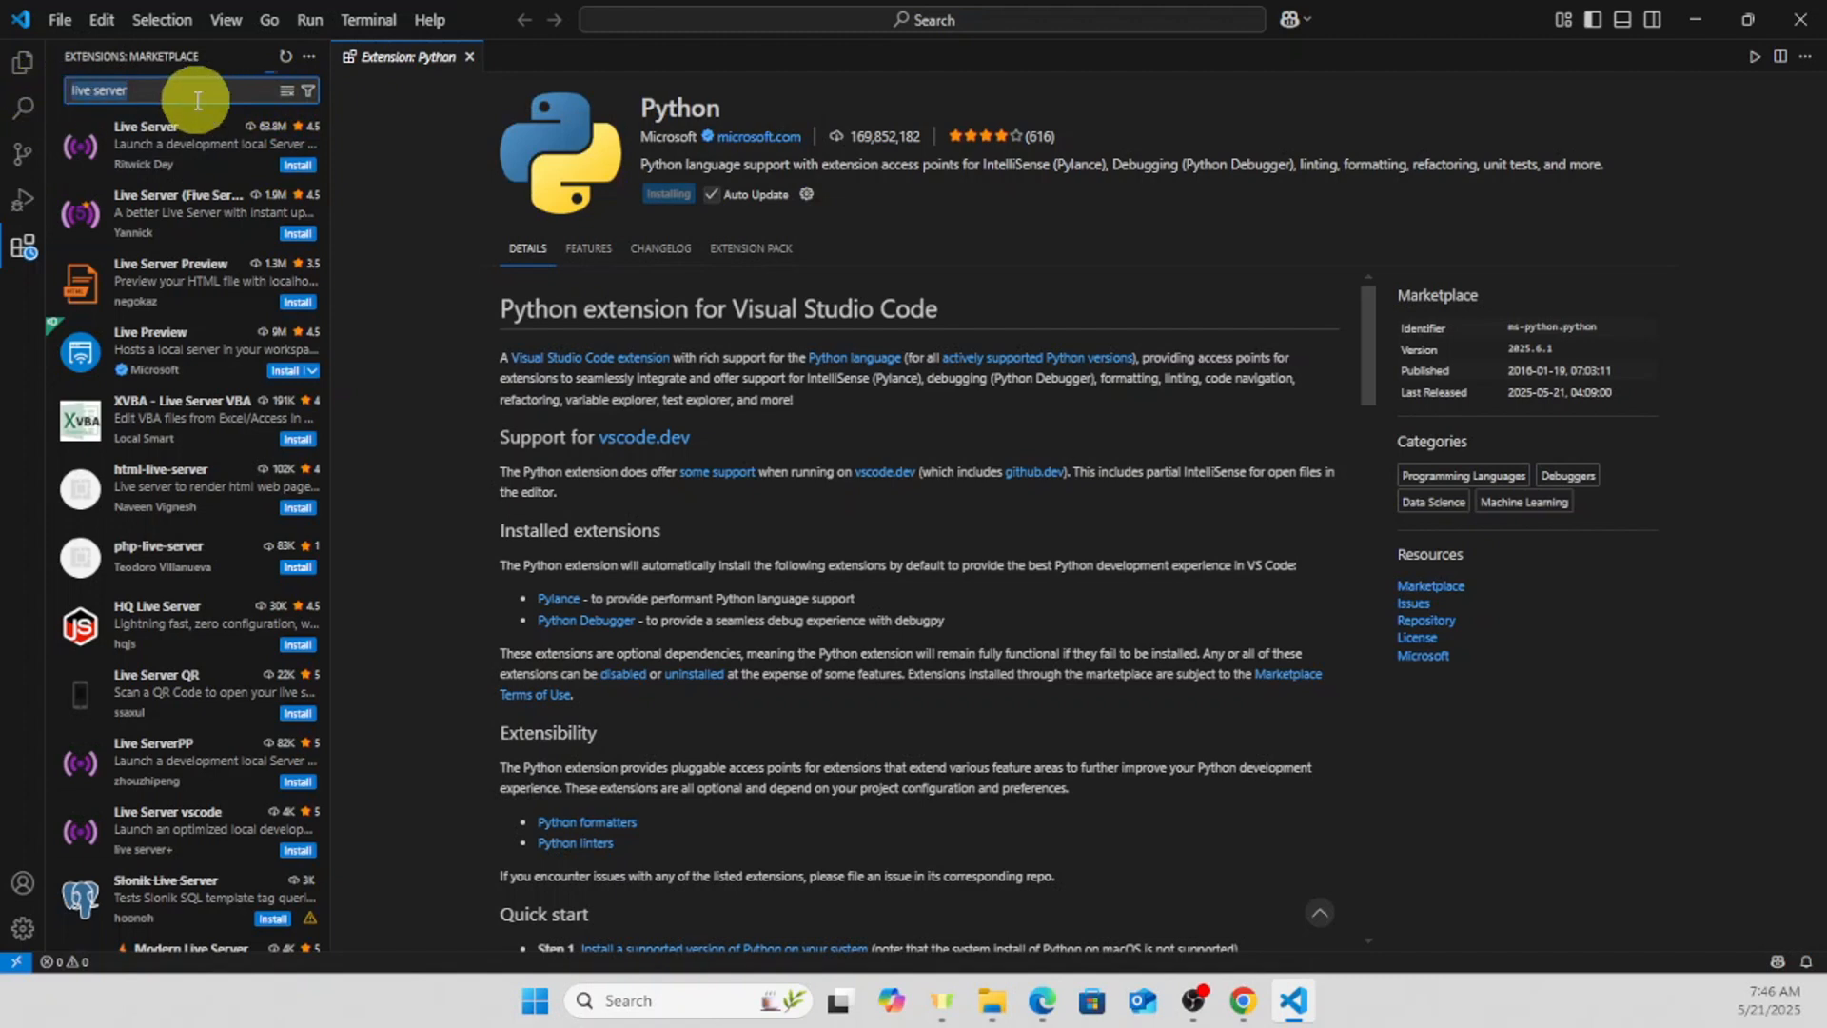
pyautogui.press('BackSpace')
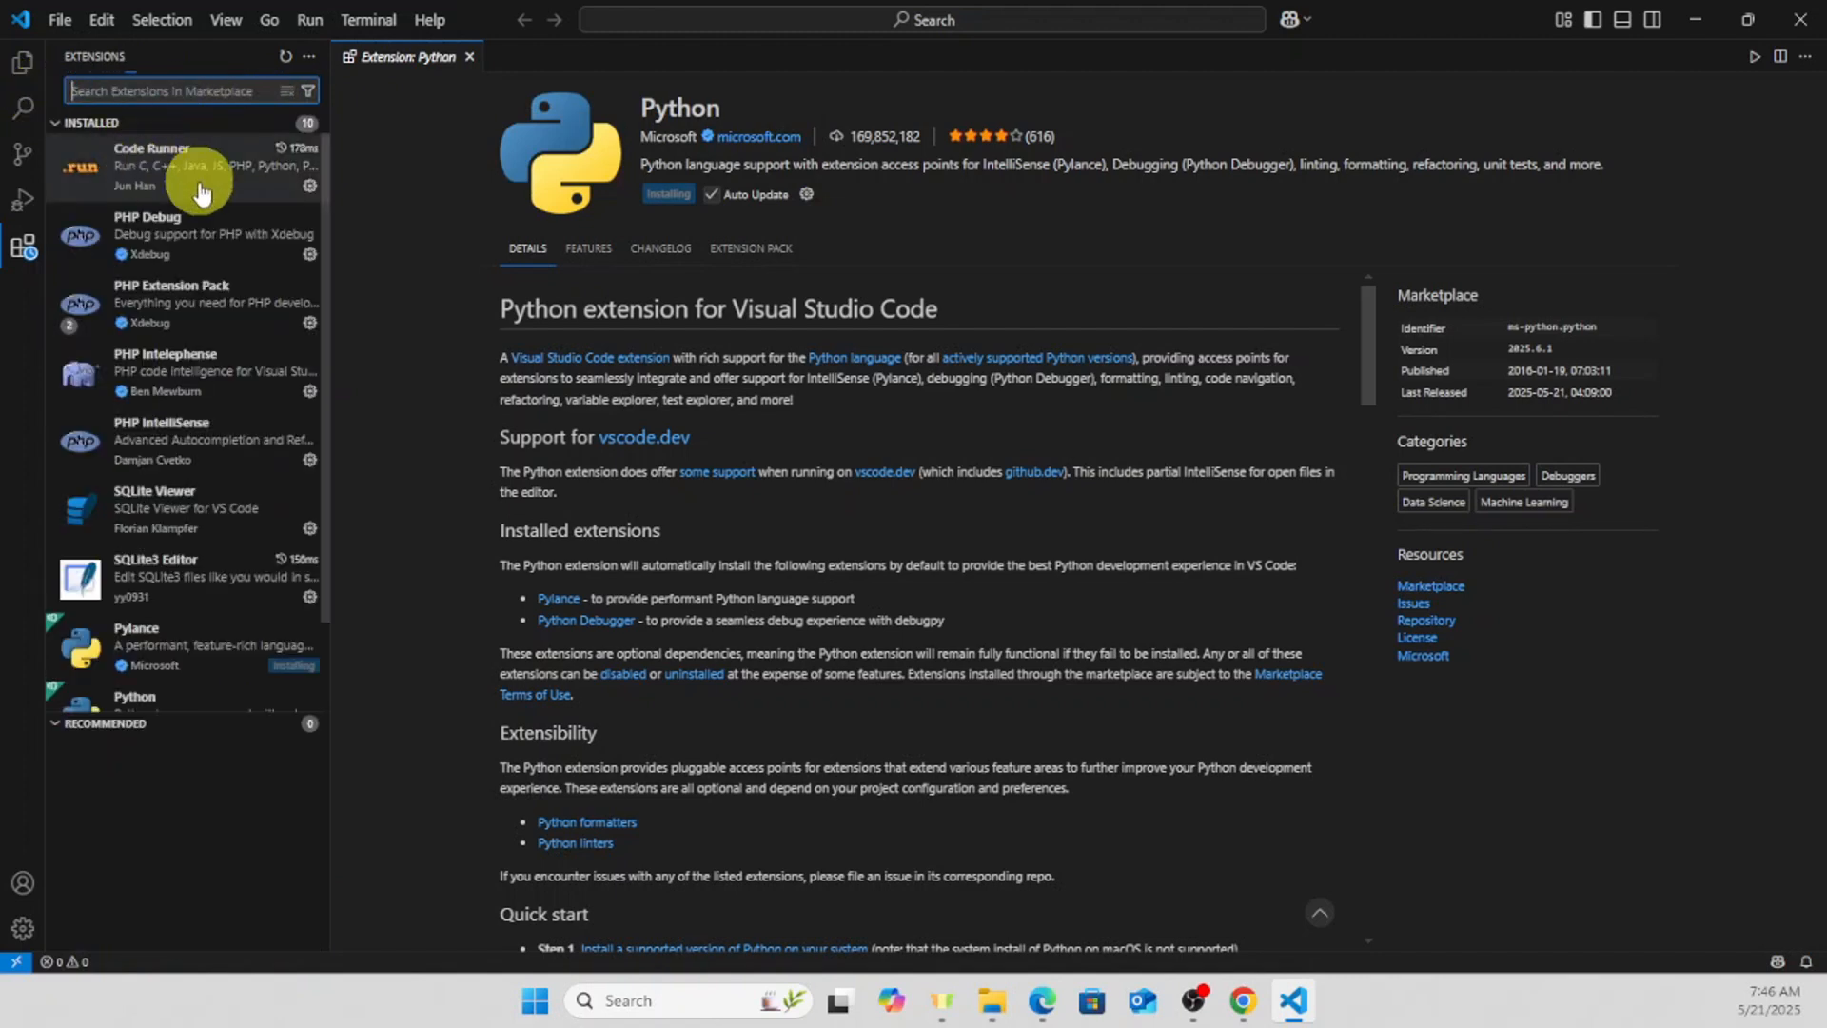
pyautogui.click(202, 174)
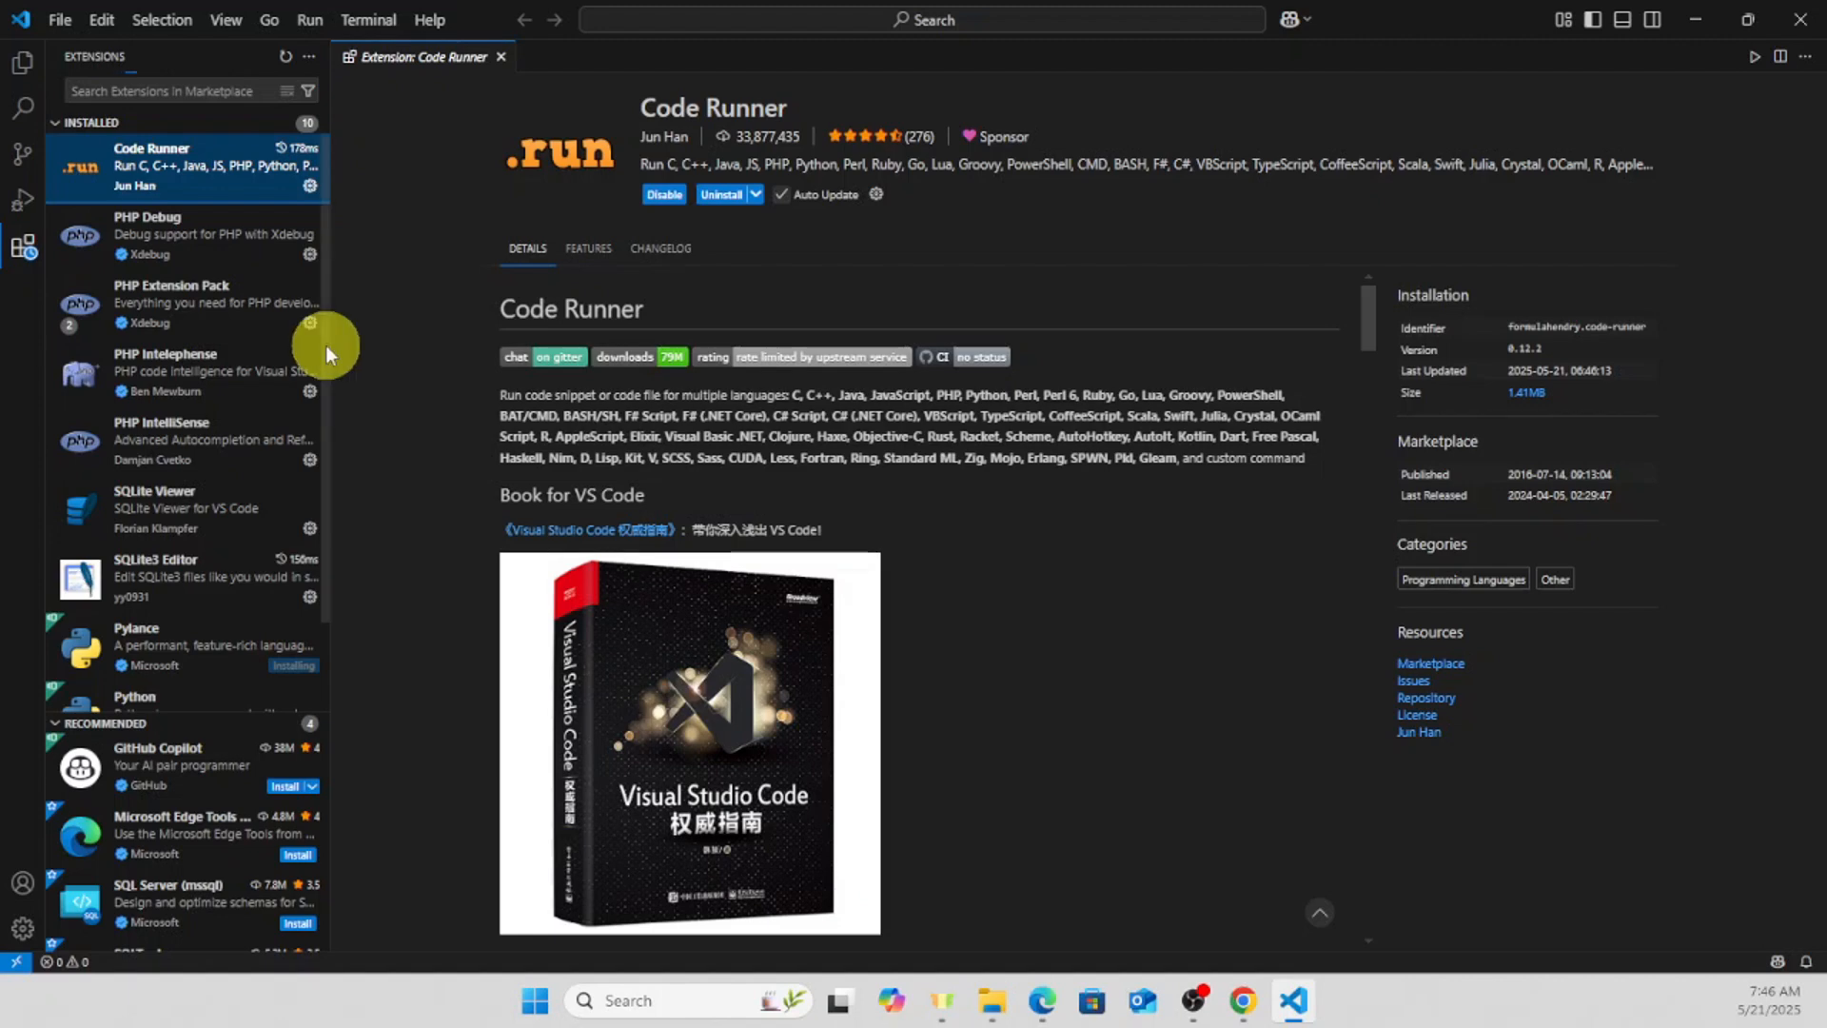
# - Open the "test" folder from Documents as the project folder and expand it in the file tree
pyautogui.click(29, 75)
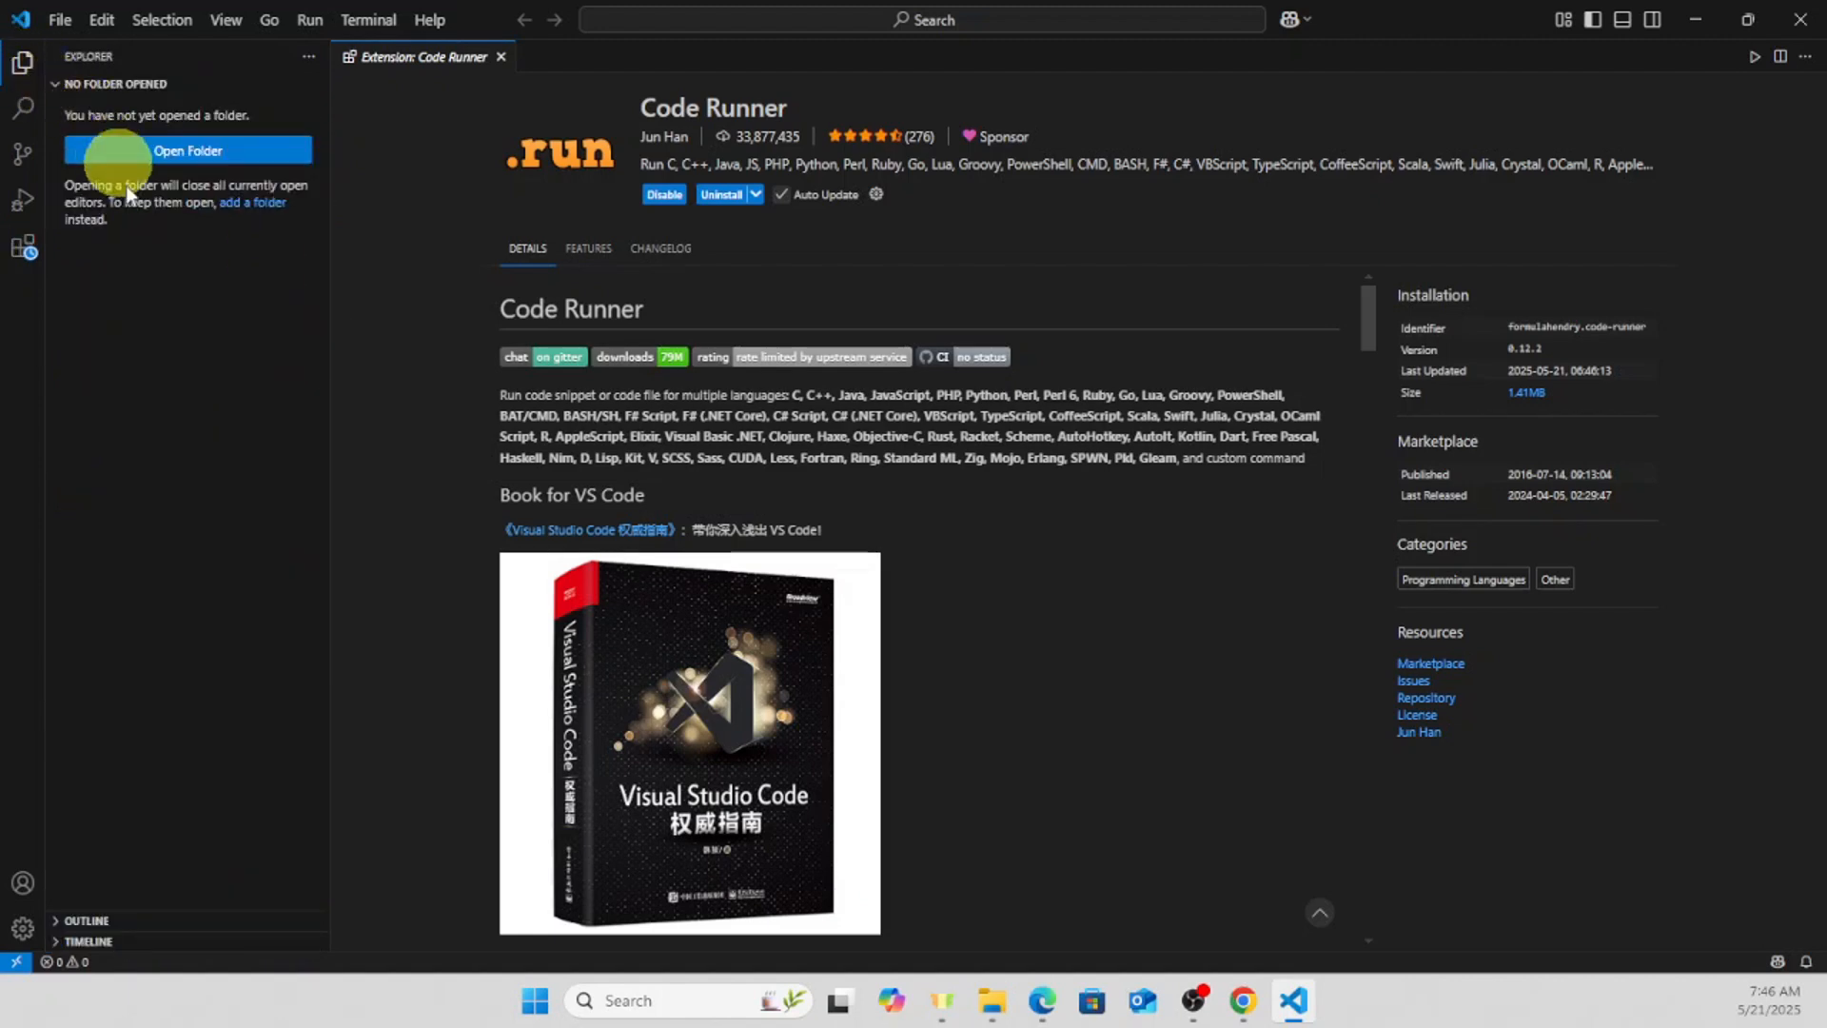
pyautogui.click(152, 160)
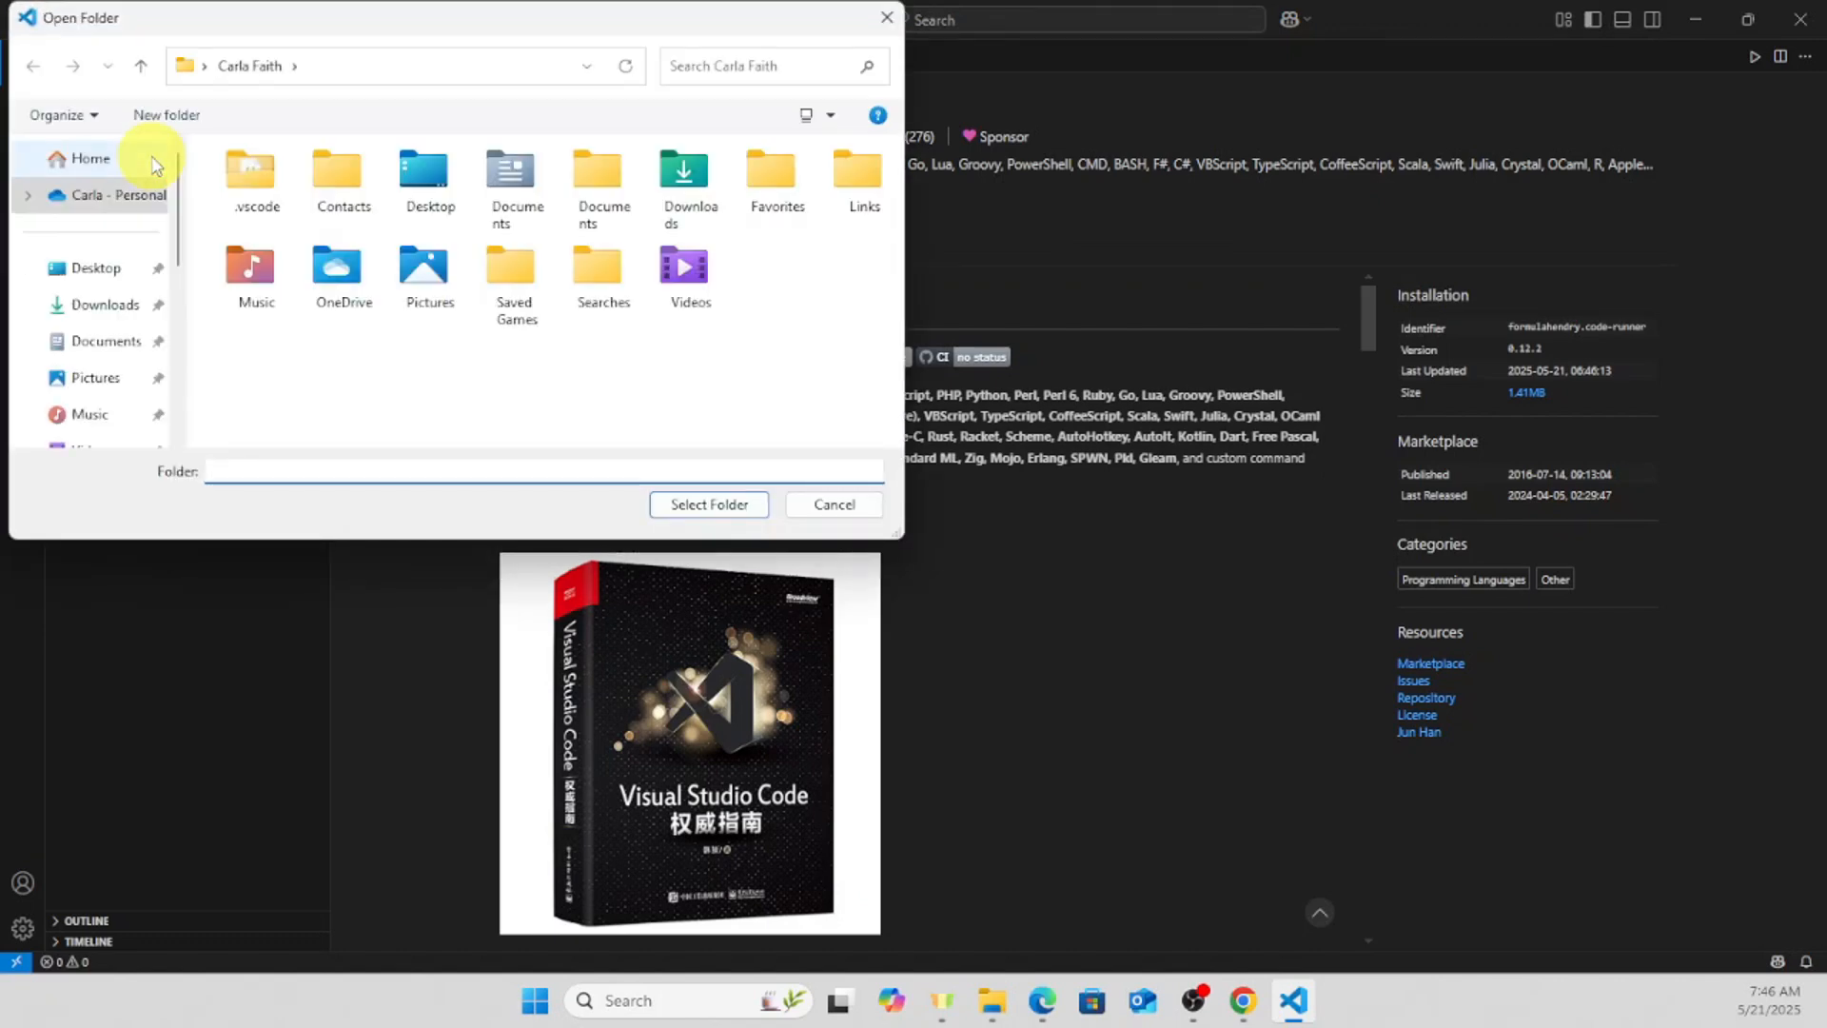
pyautogui.click(96, 348)
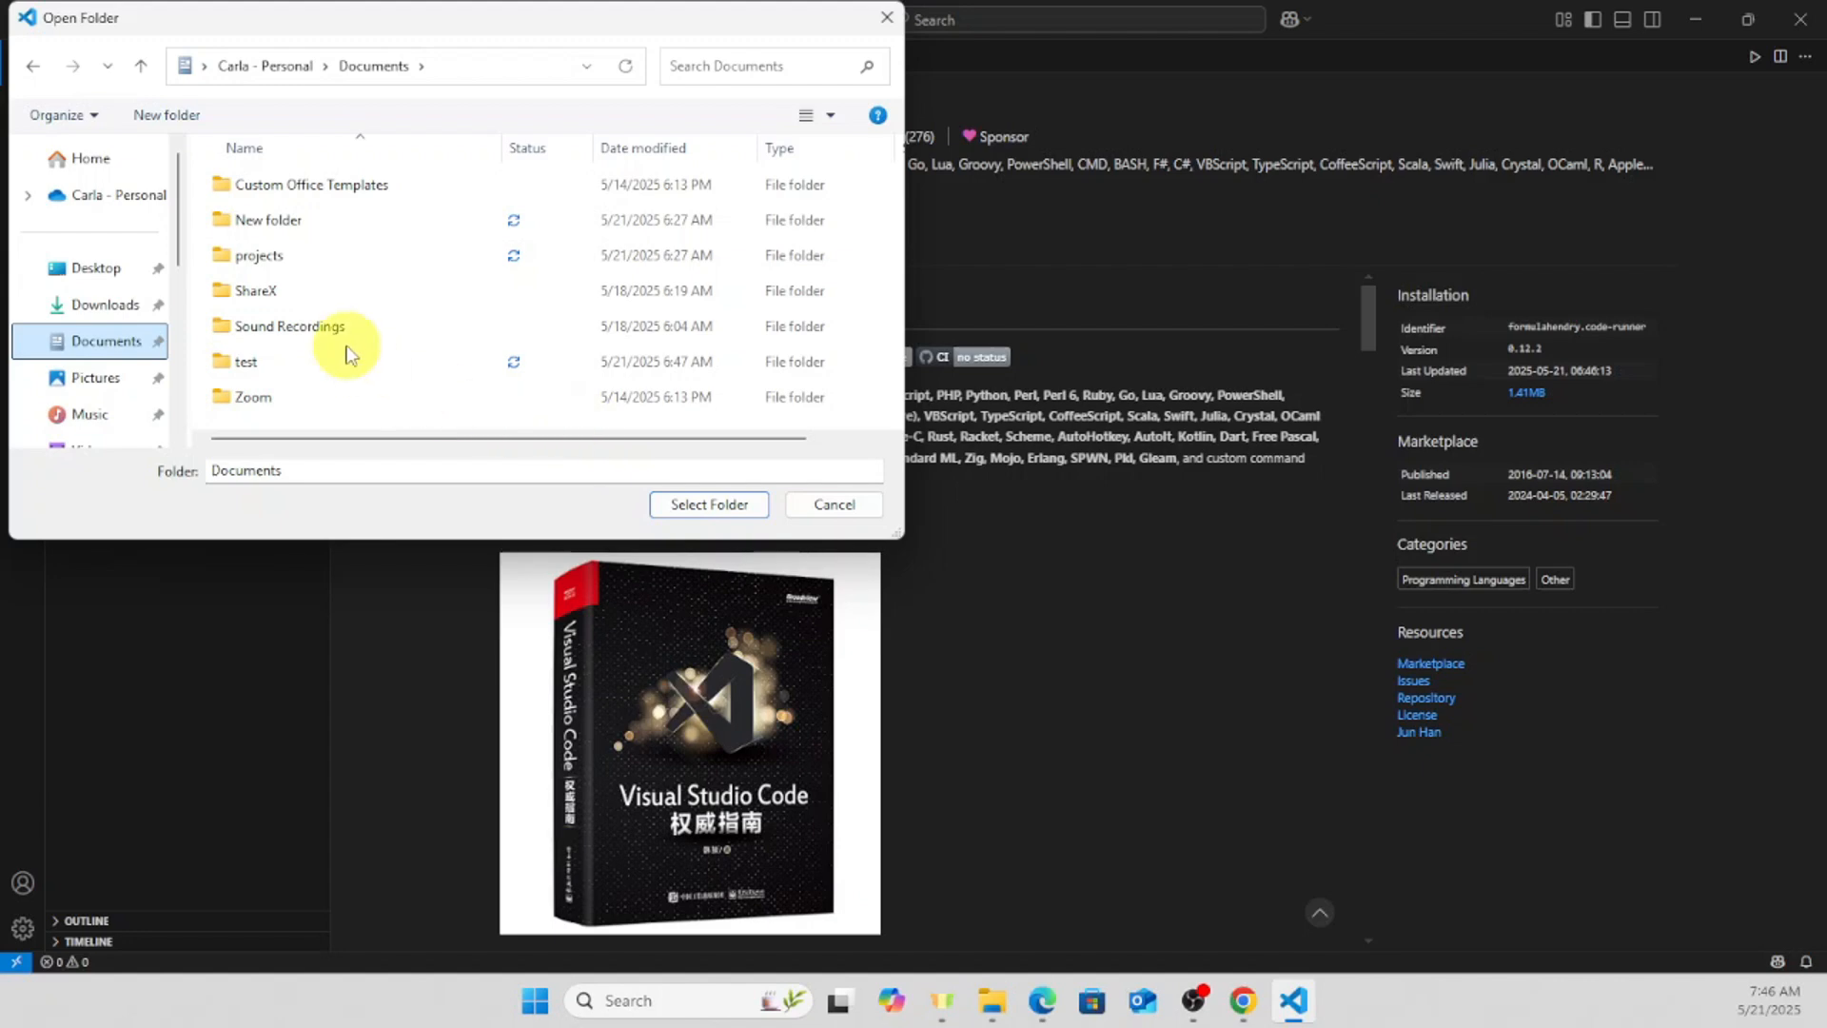
pyautogui.click(259, 367)
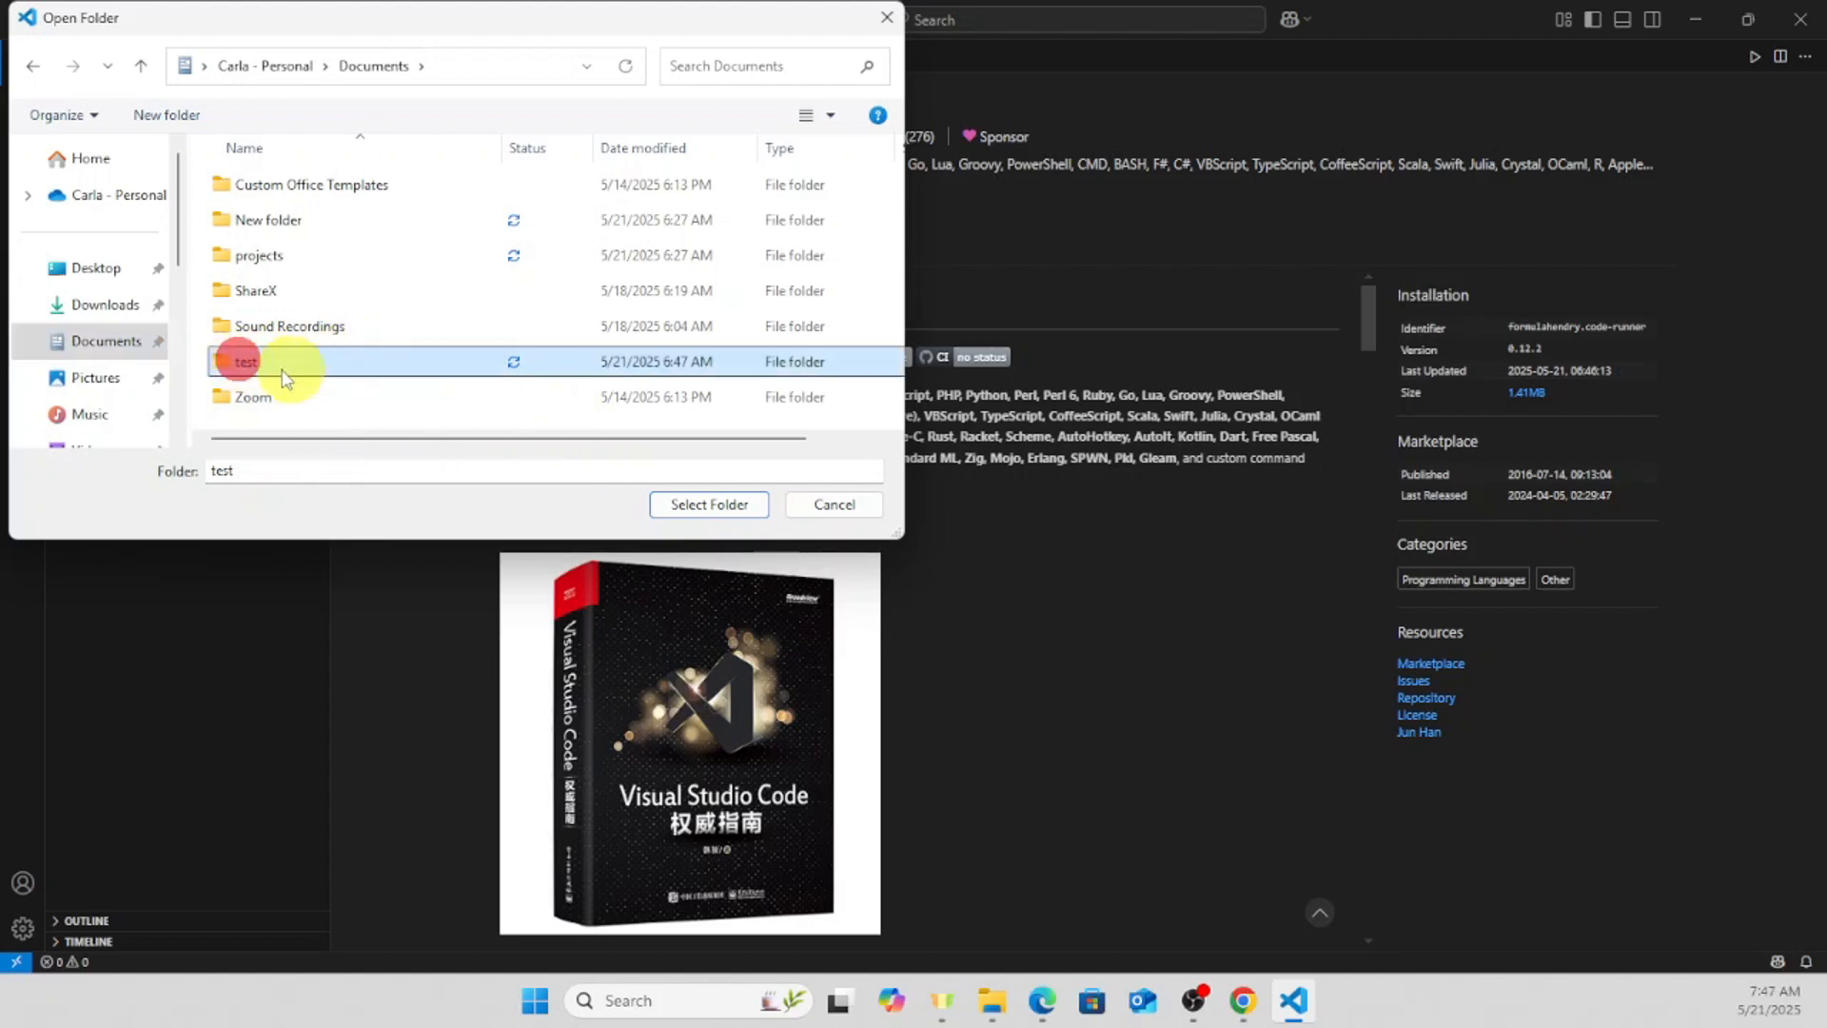
pyautogui.click(682, 506)
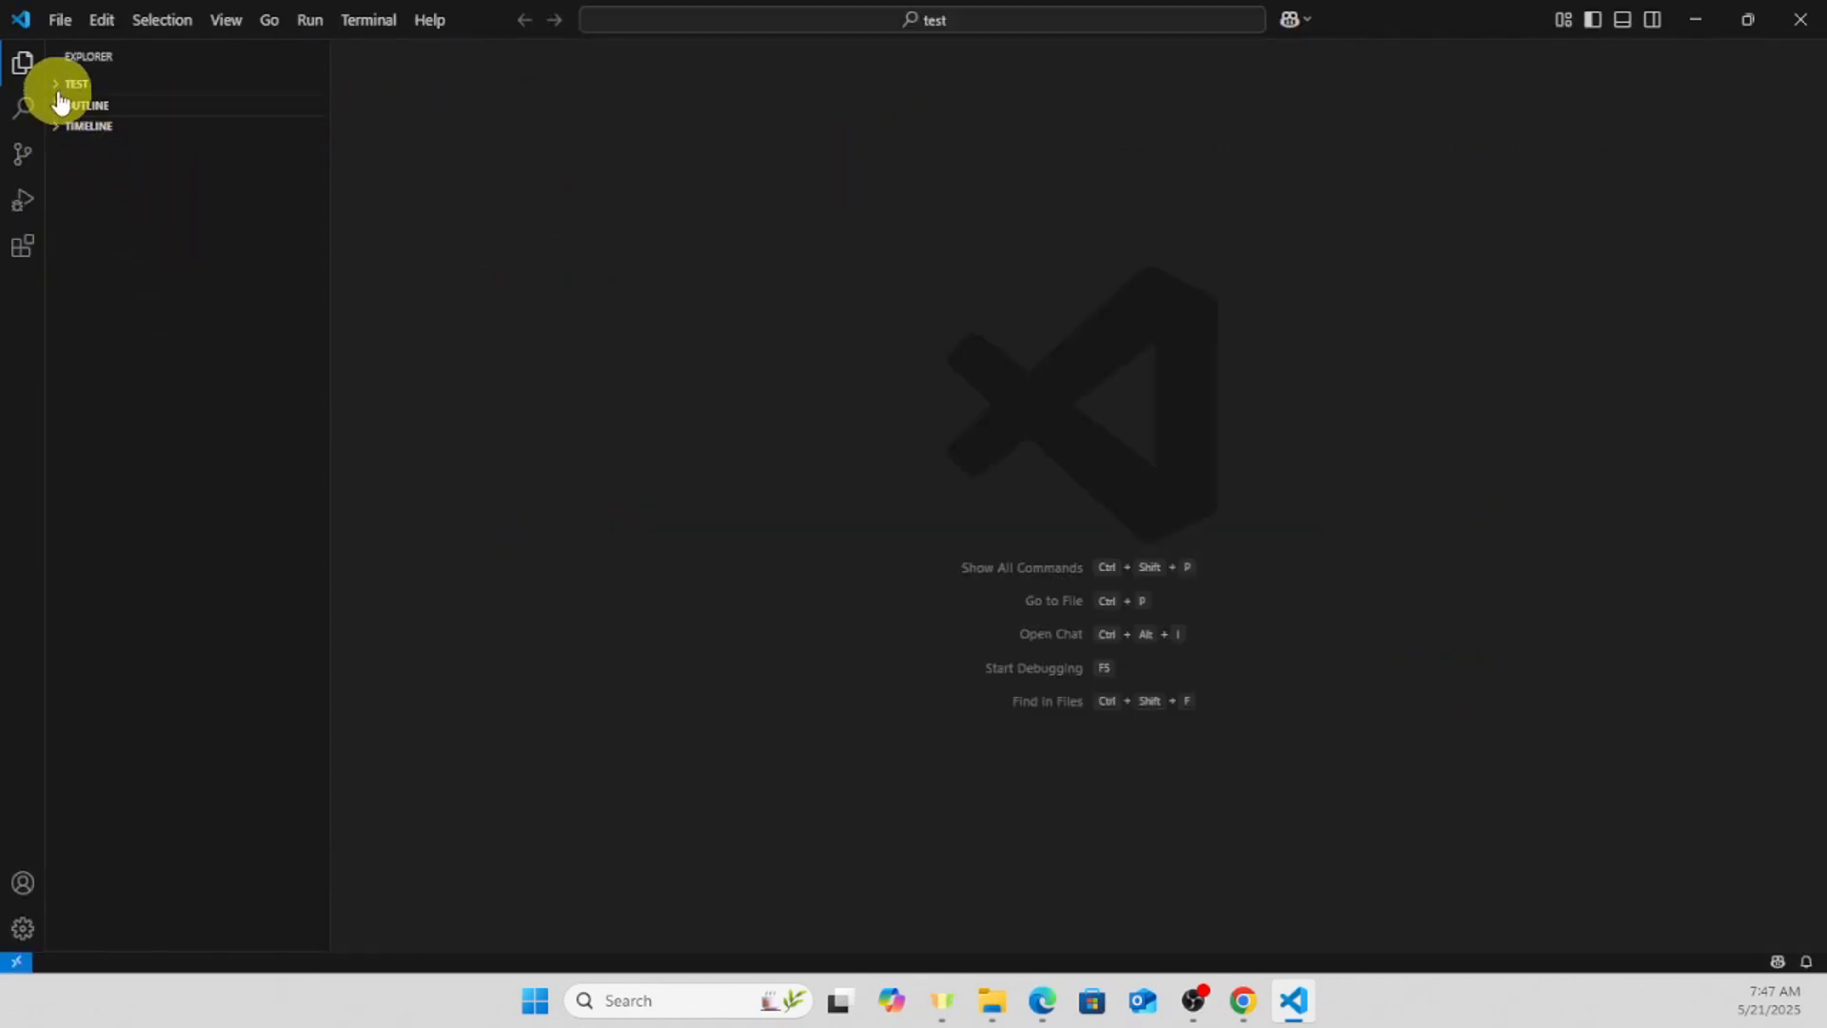
pyautogui.click(74, 85)
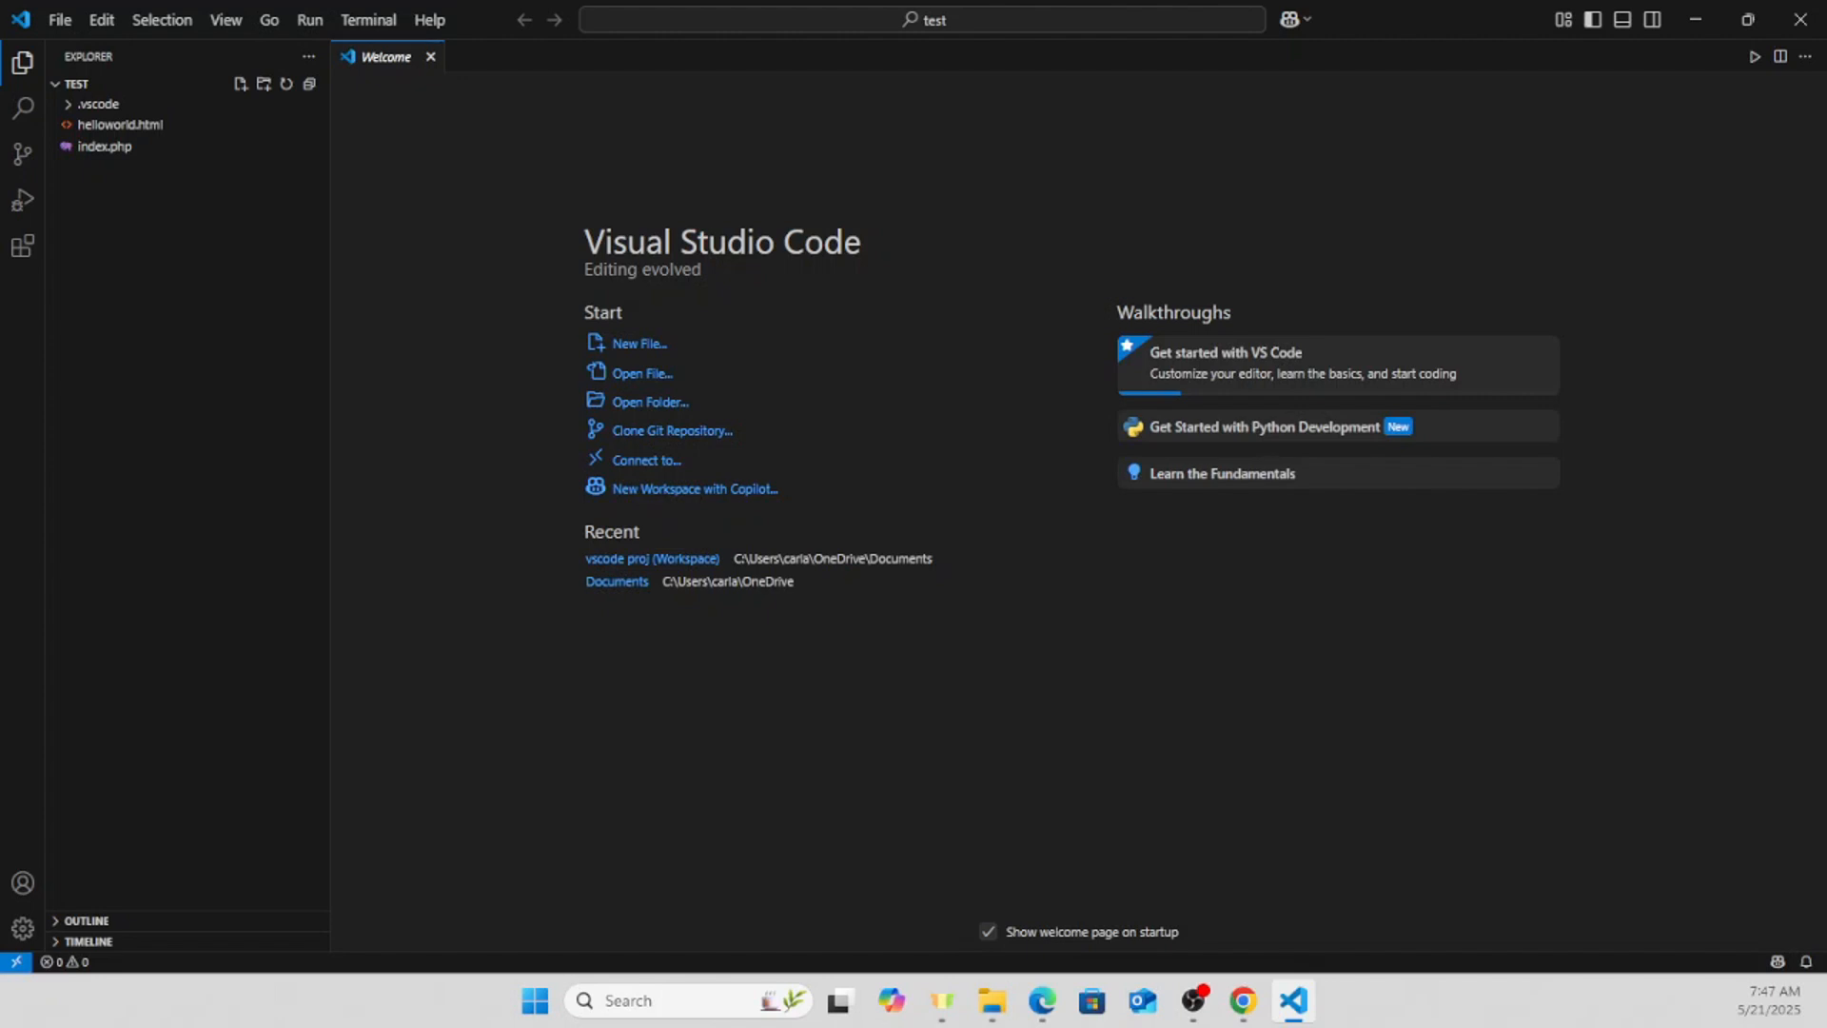
# - Create a new file named test.html in the "test" project folder
pyautogui.rightClick(110, 188)
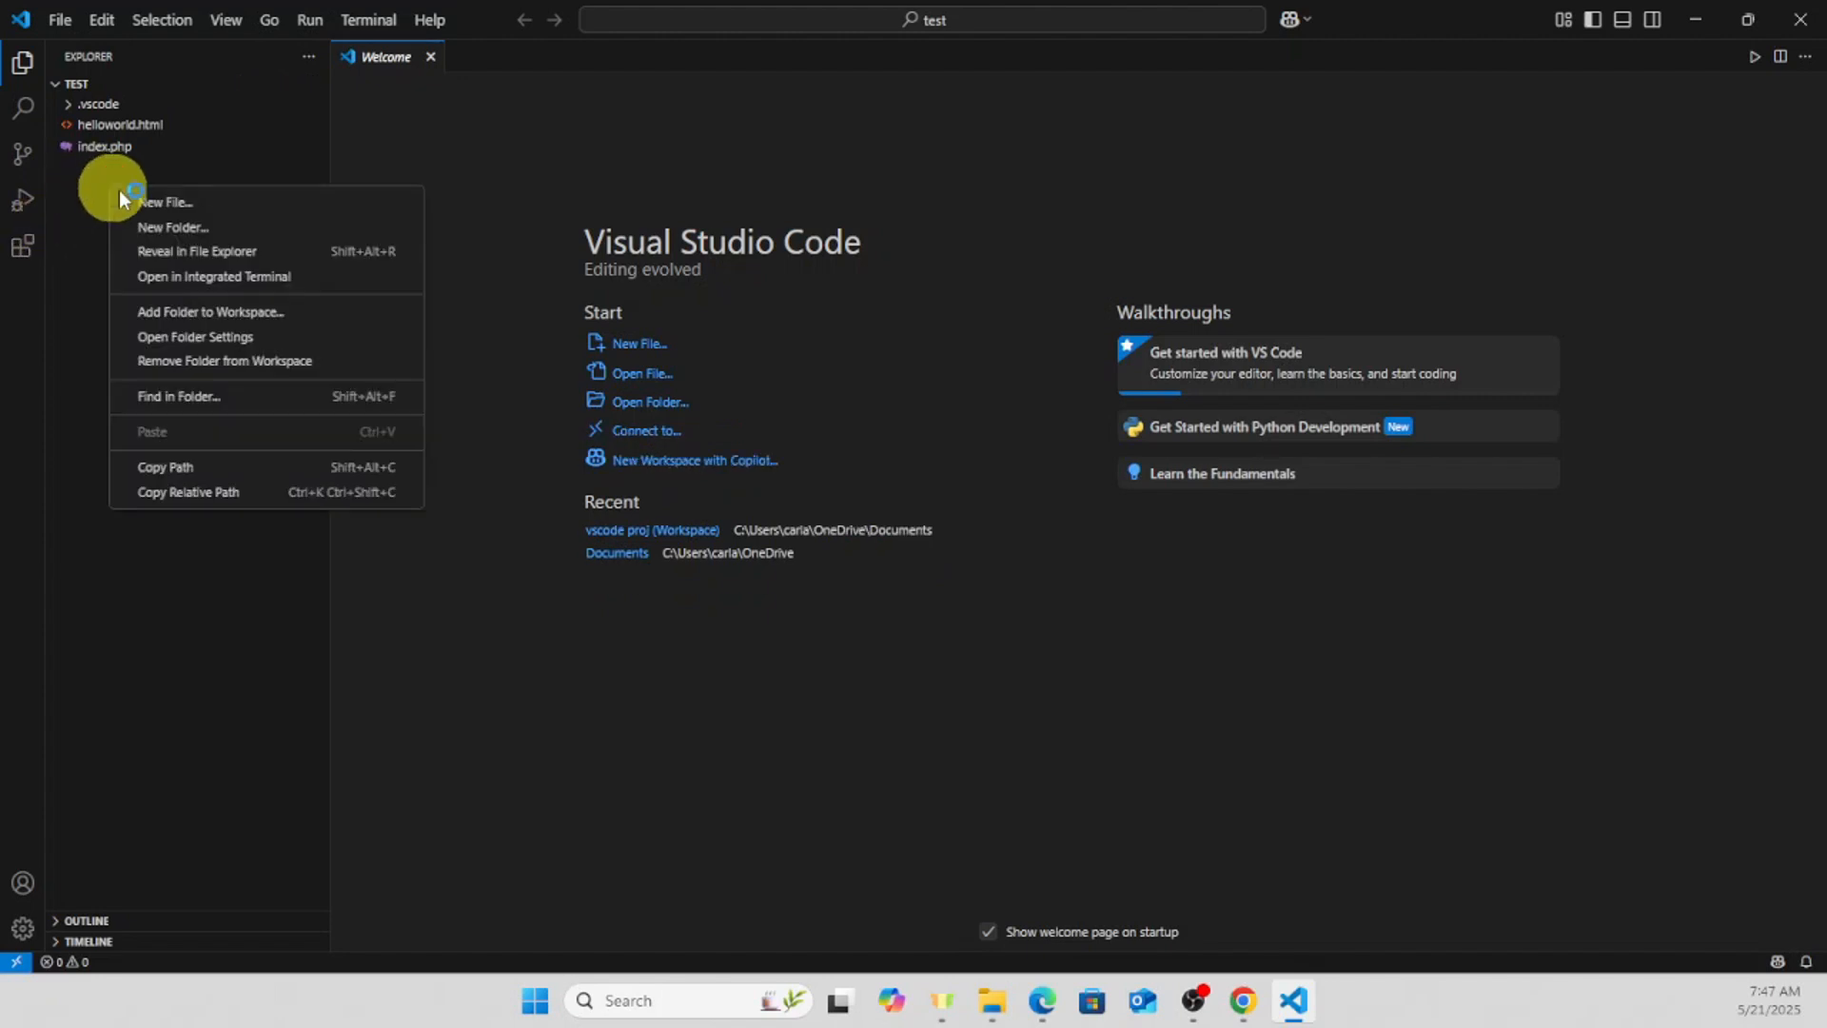
pyautogui.click(169, 206)
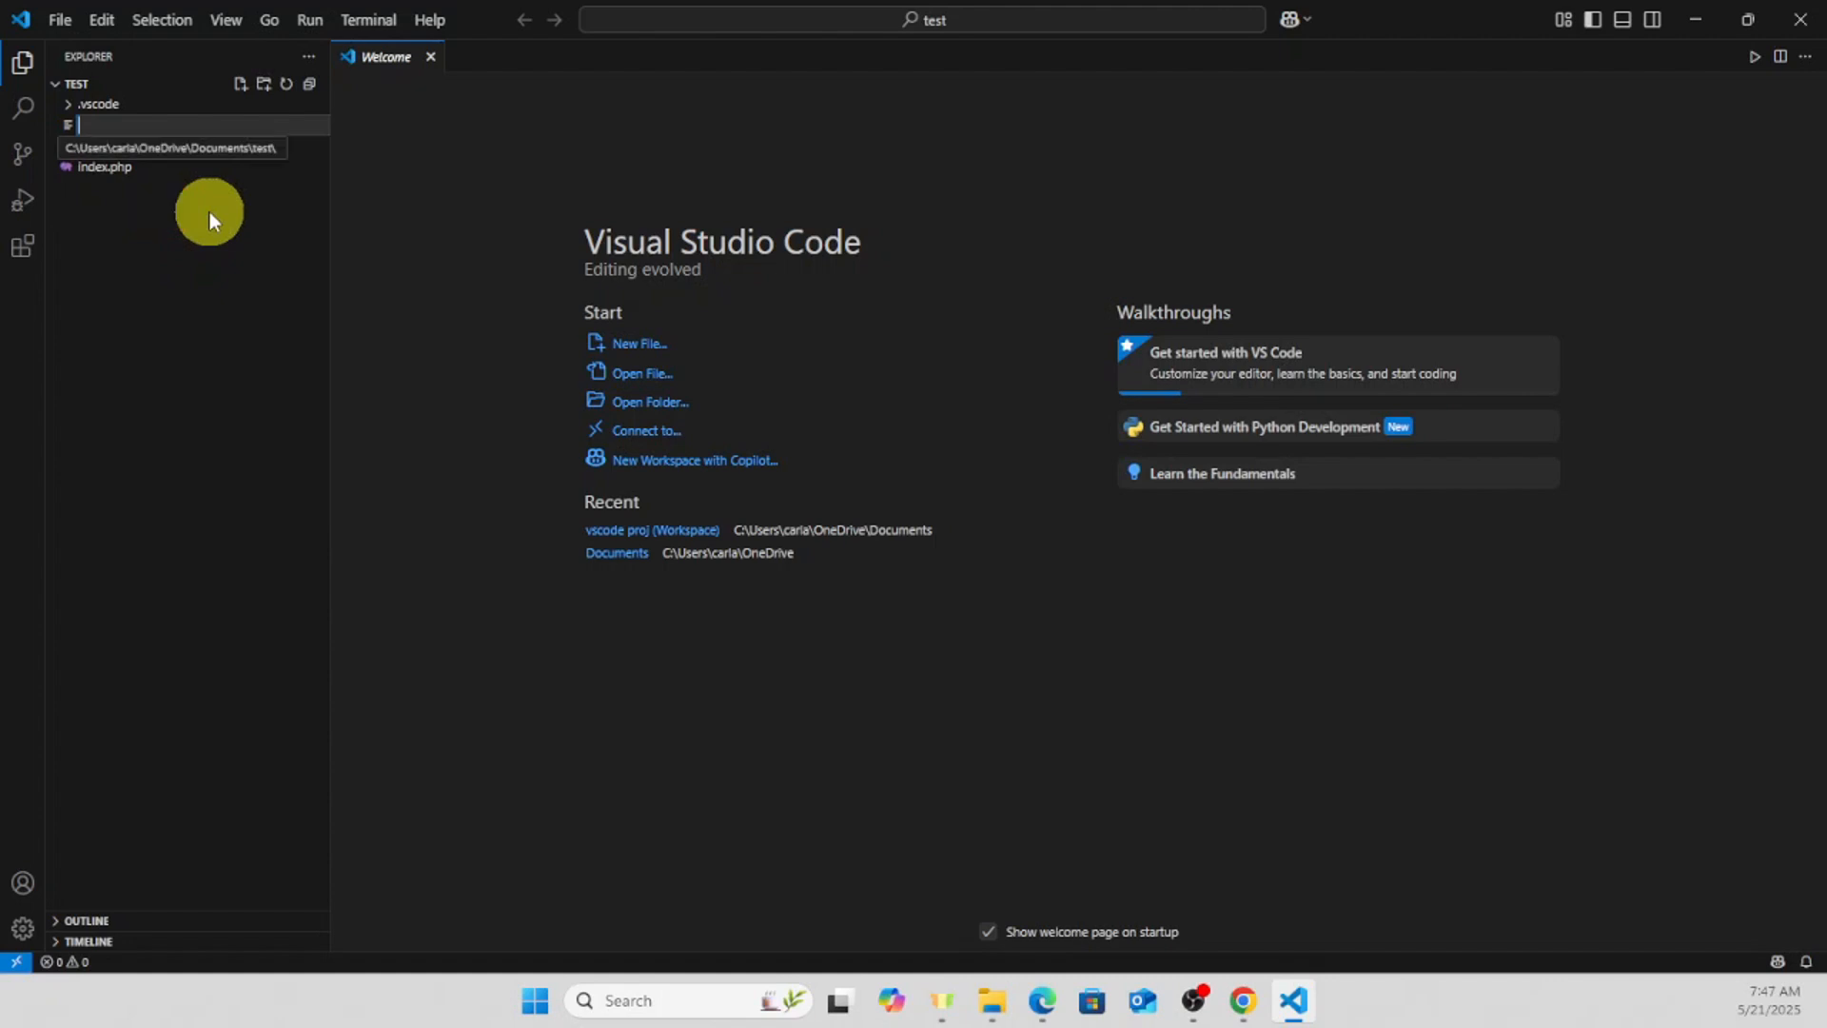
pyautogui.write('test.html')
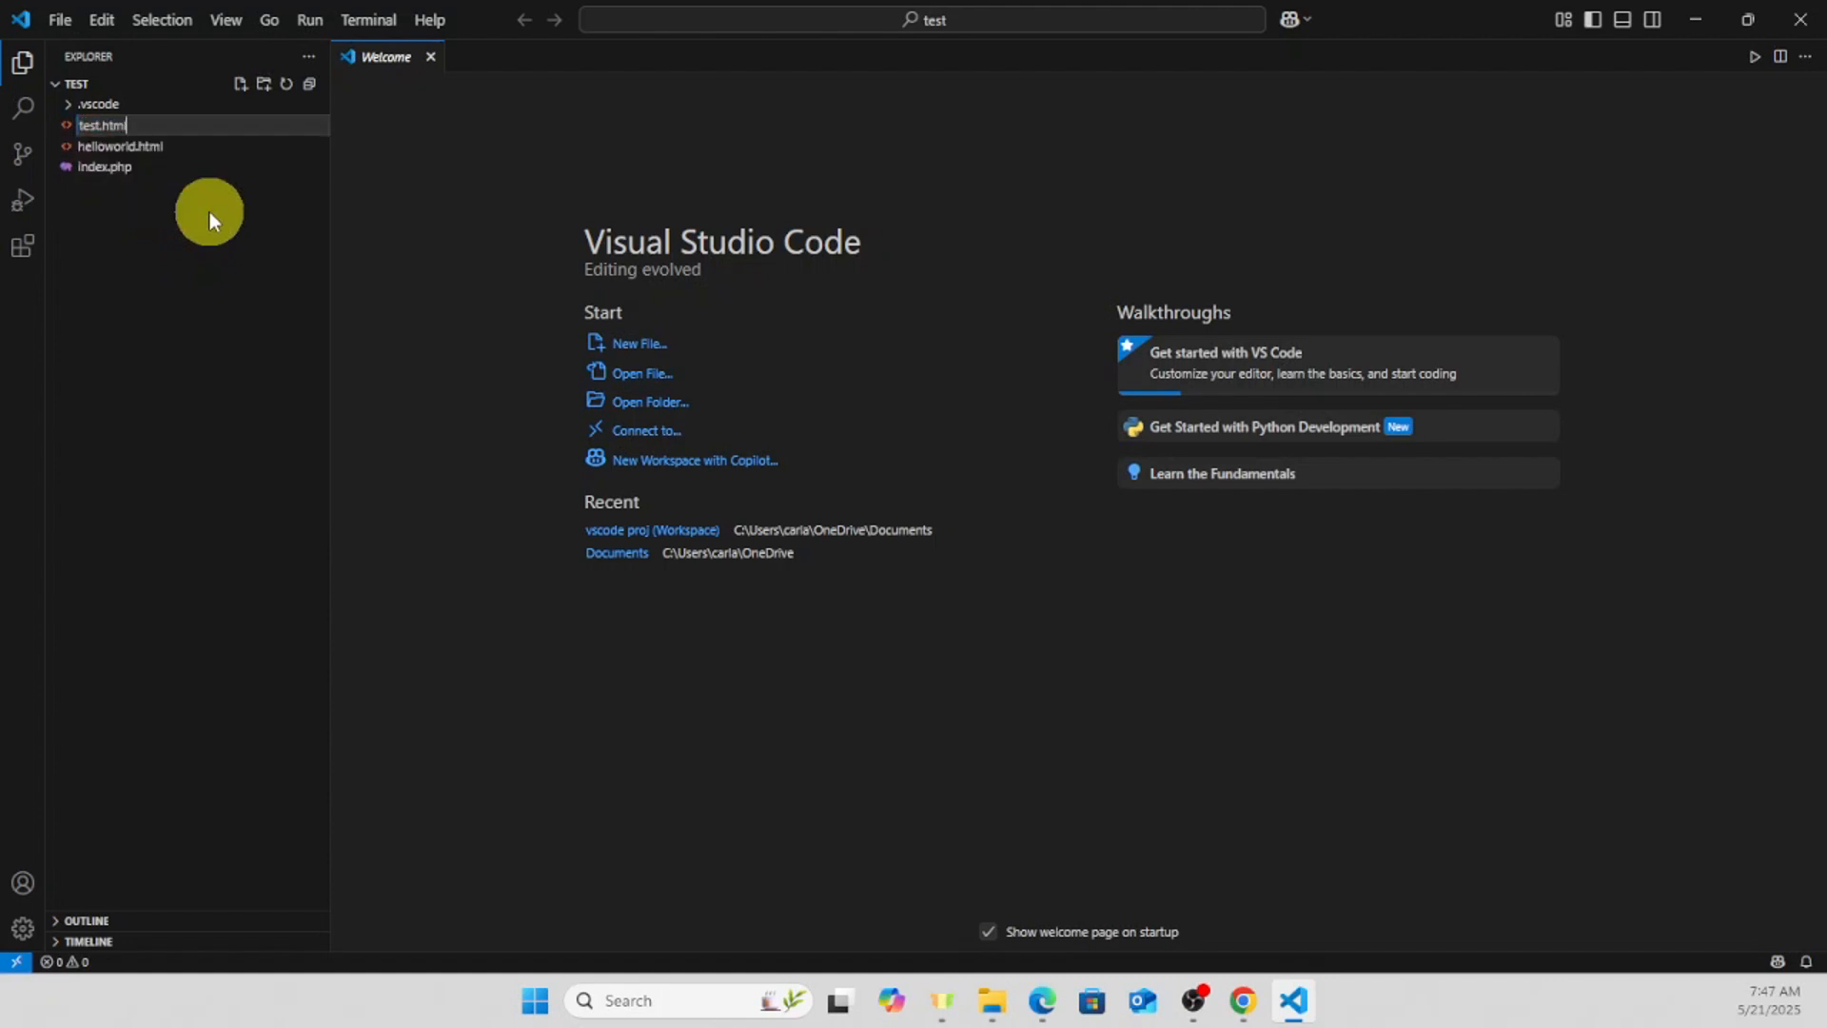
pyautogui.press('Return')
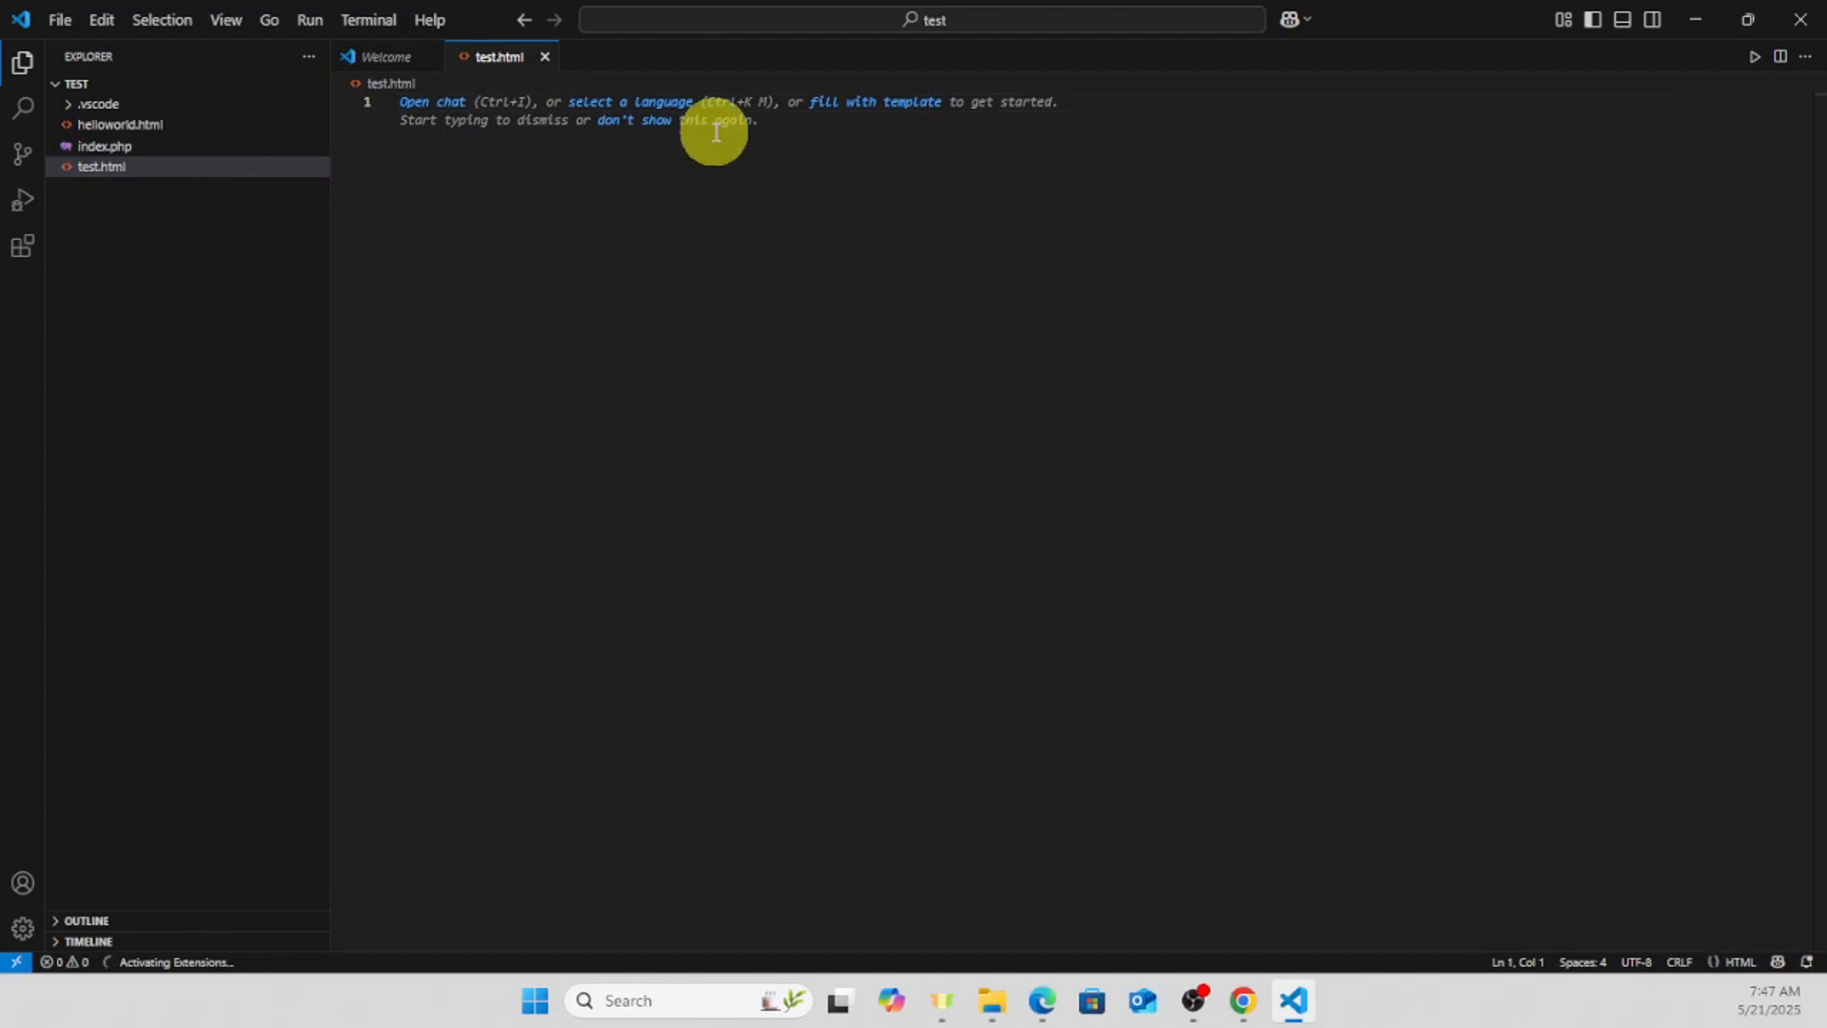
# - Paste an HTML skeleton with the level-one heading "Hello, VS Code!" into test.html and save the file
pyautogui.click(858, 141)
pyautogui.hotkey('alt', 'Tab')
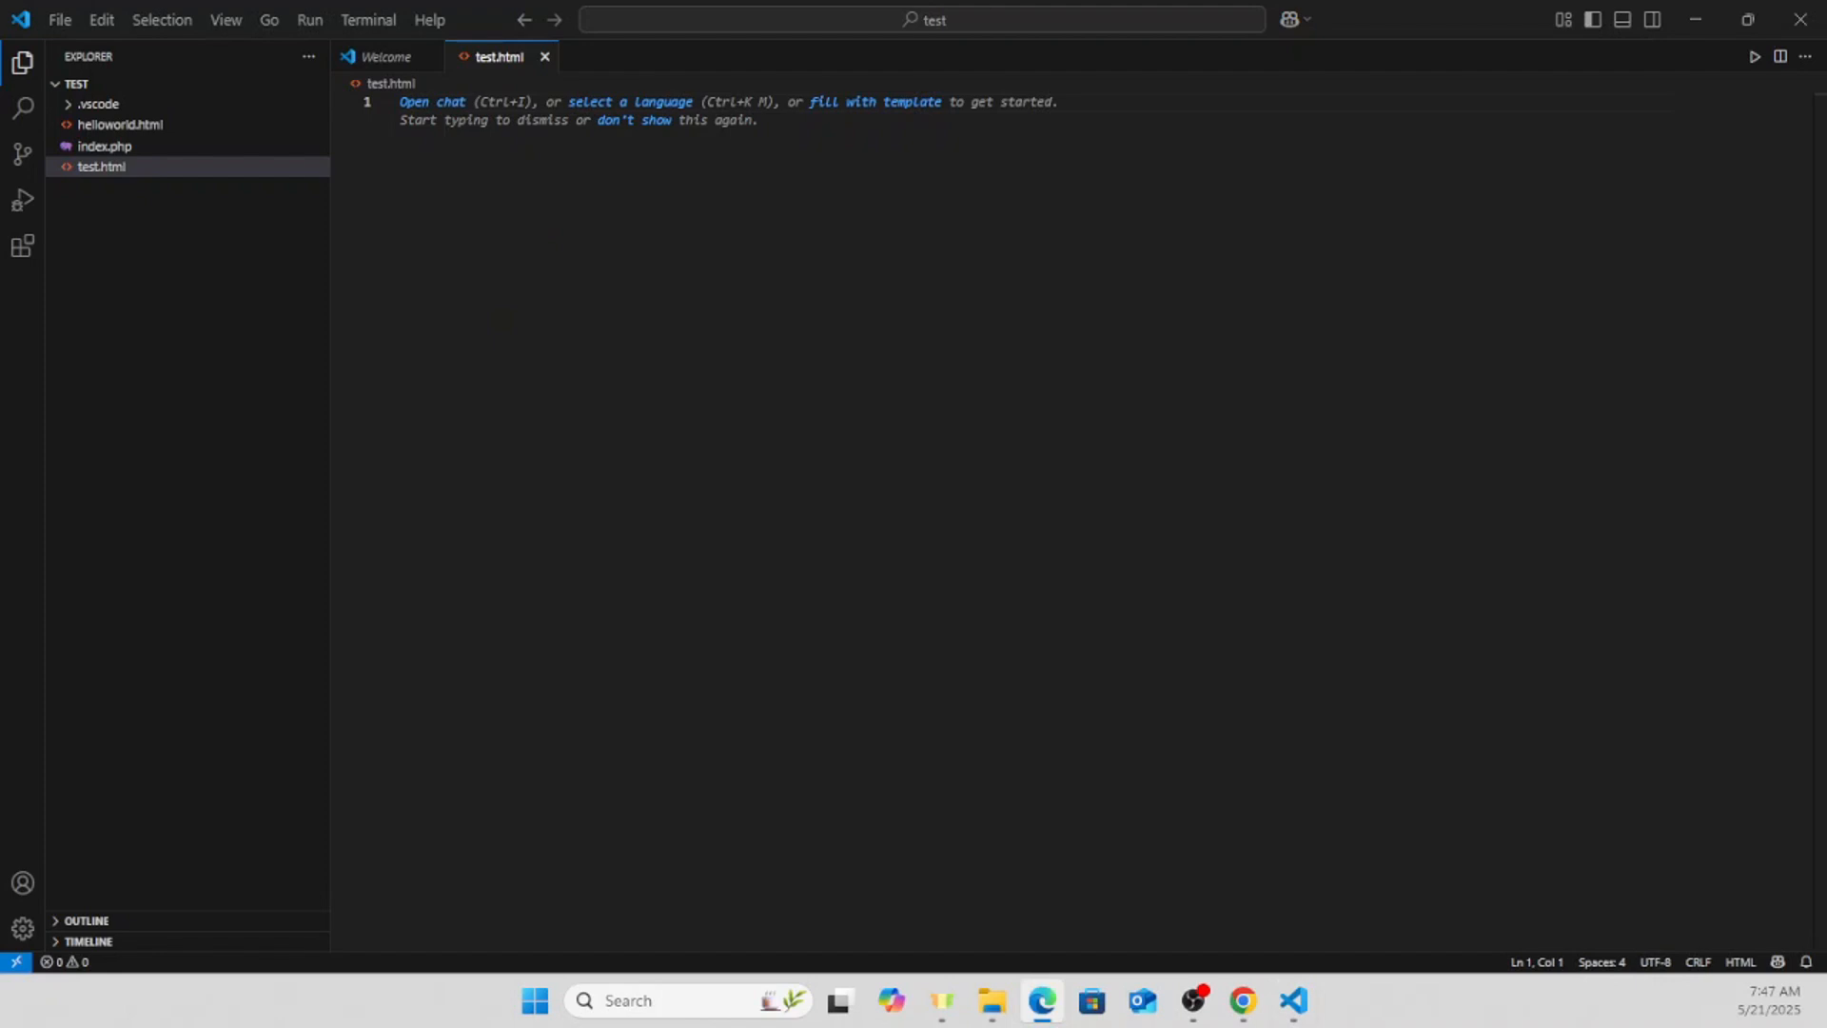
pyautogui.rightClick(449, 190)
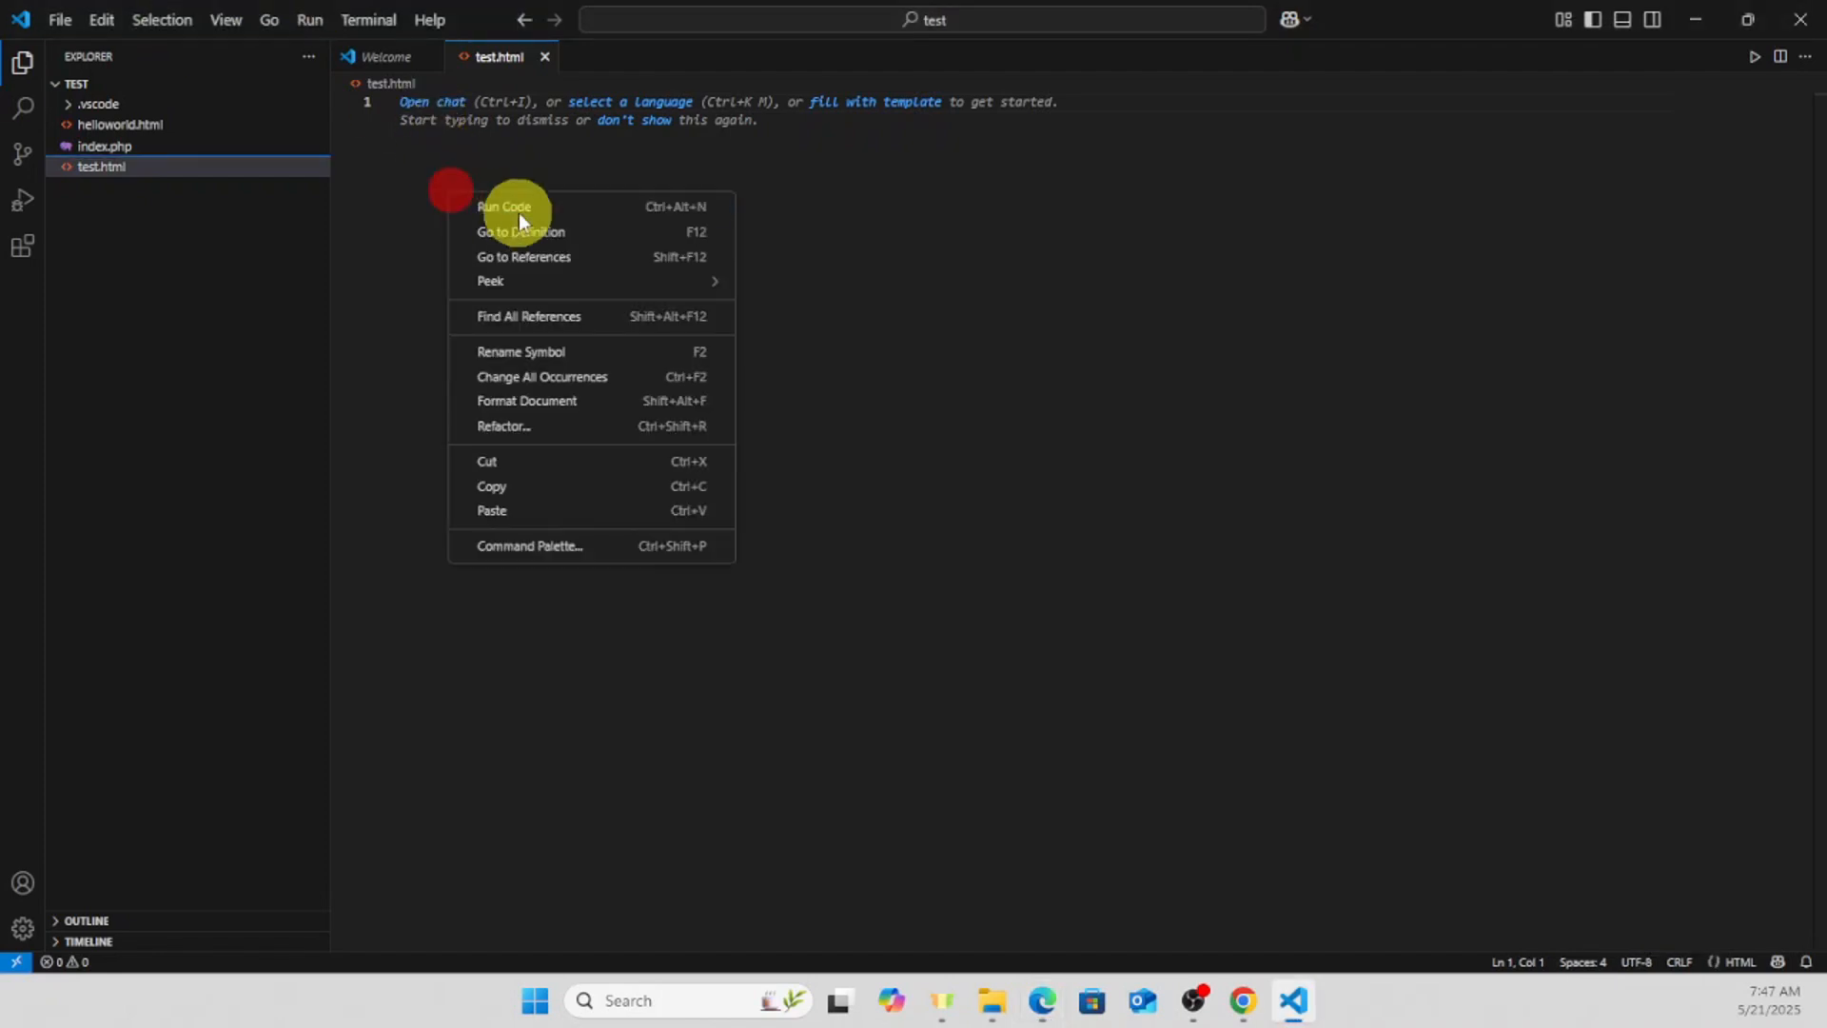
pyautogui.click(493, 491)
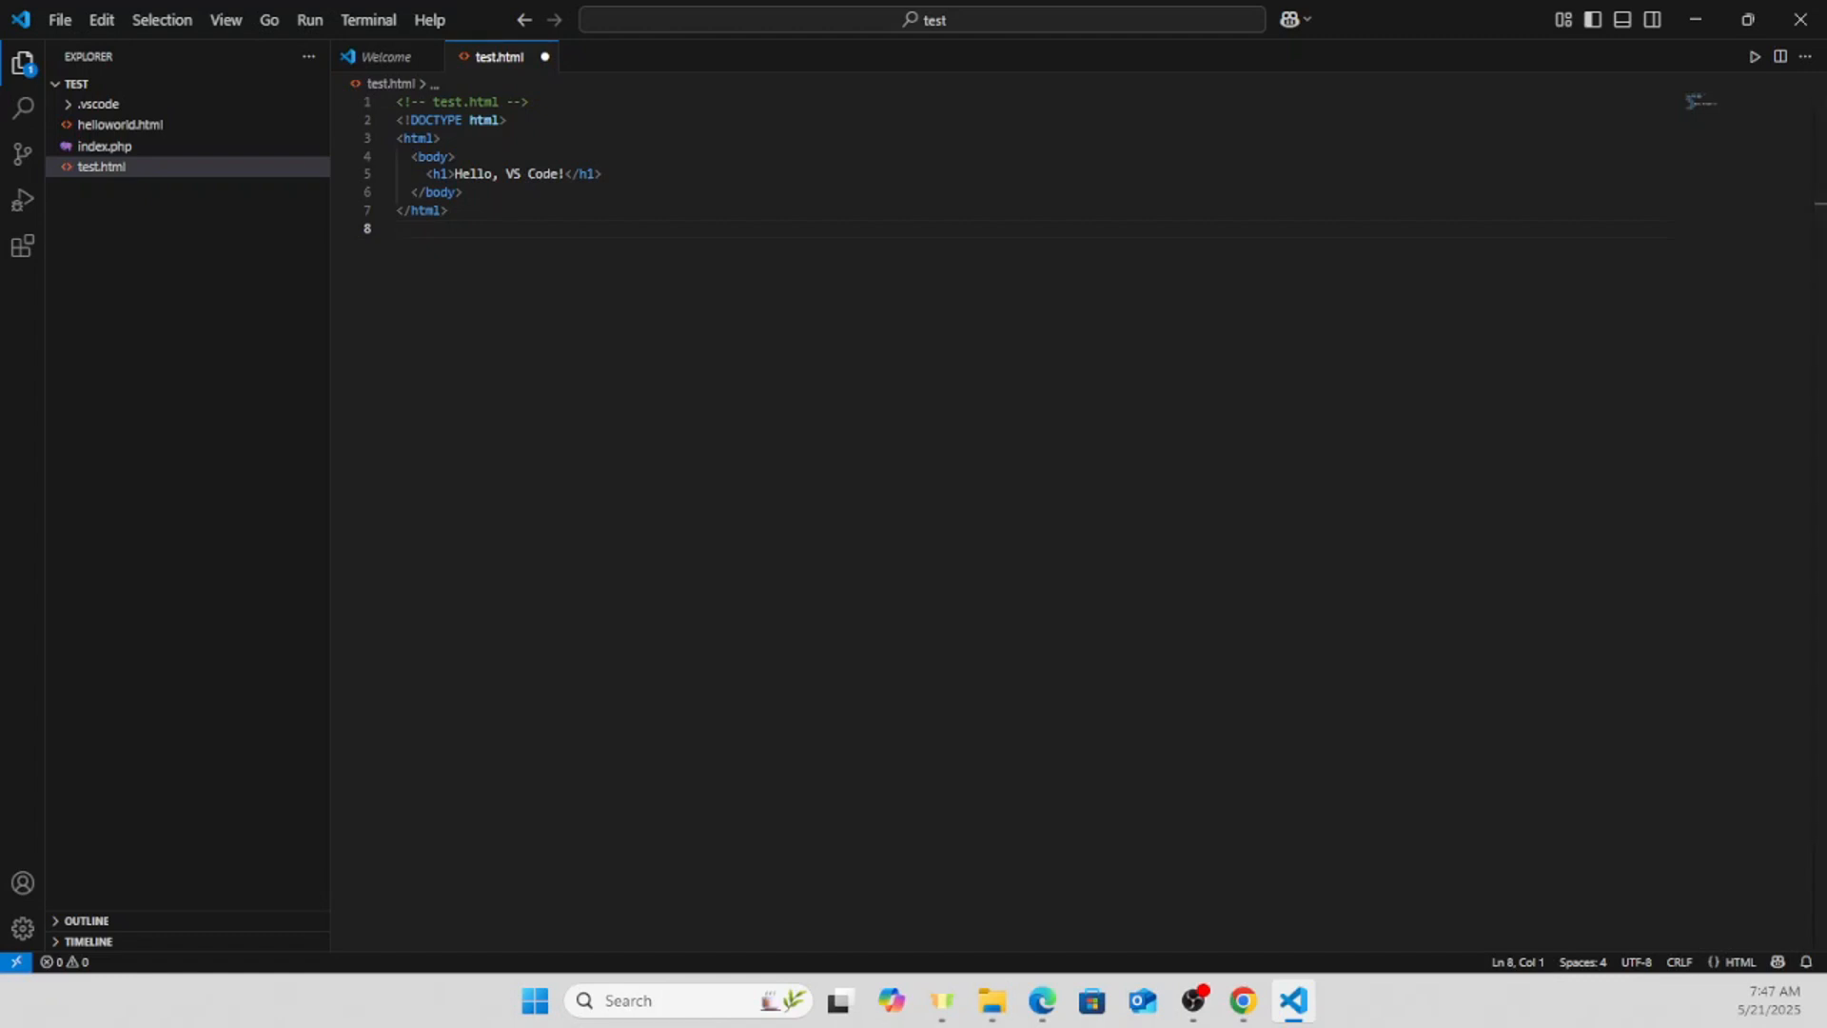
pyautogui.click(62, 20)
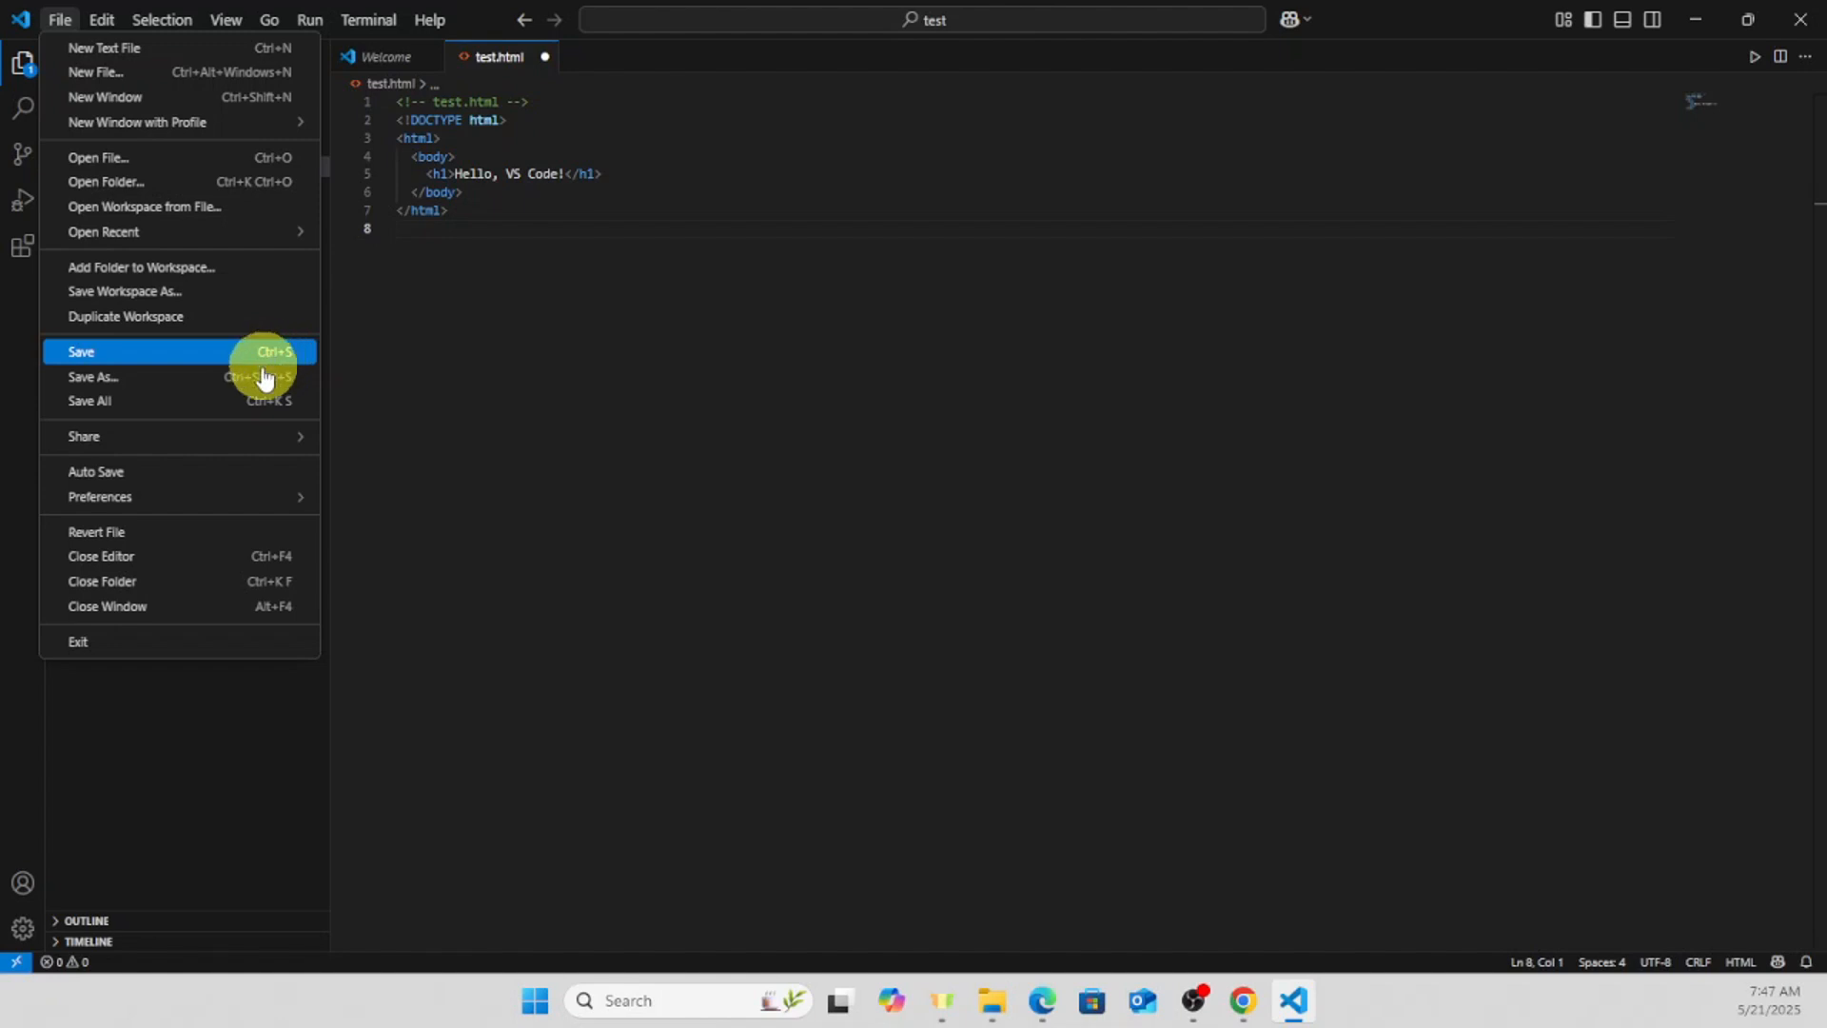
pyautogui.click(242, 351)
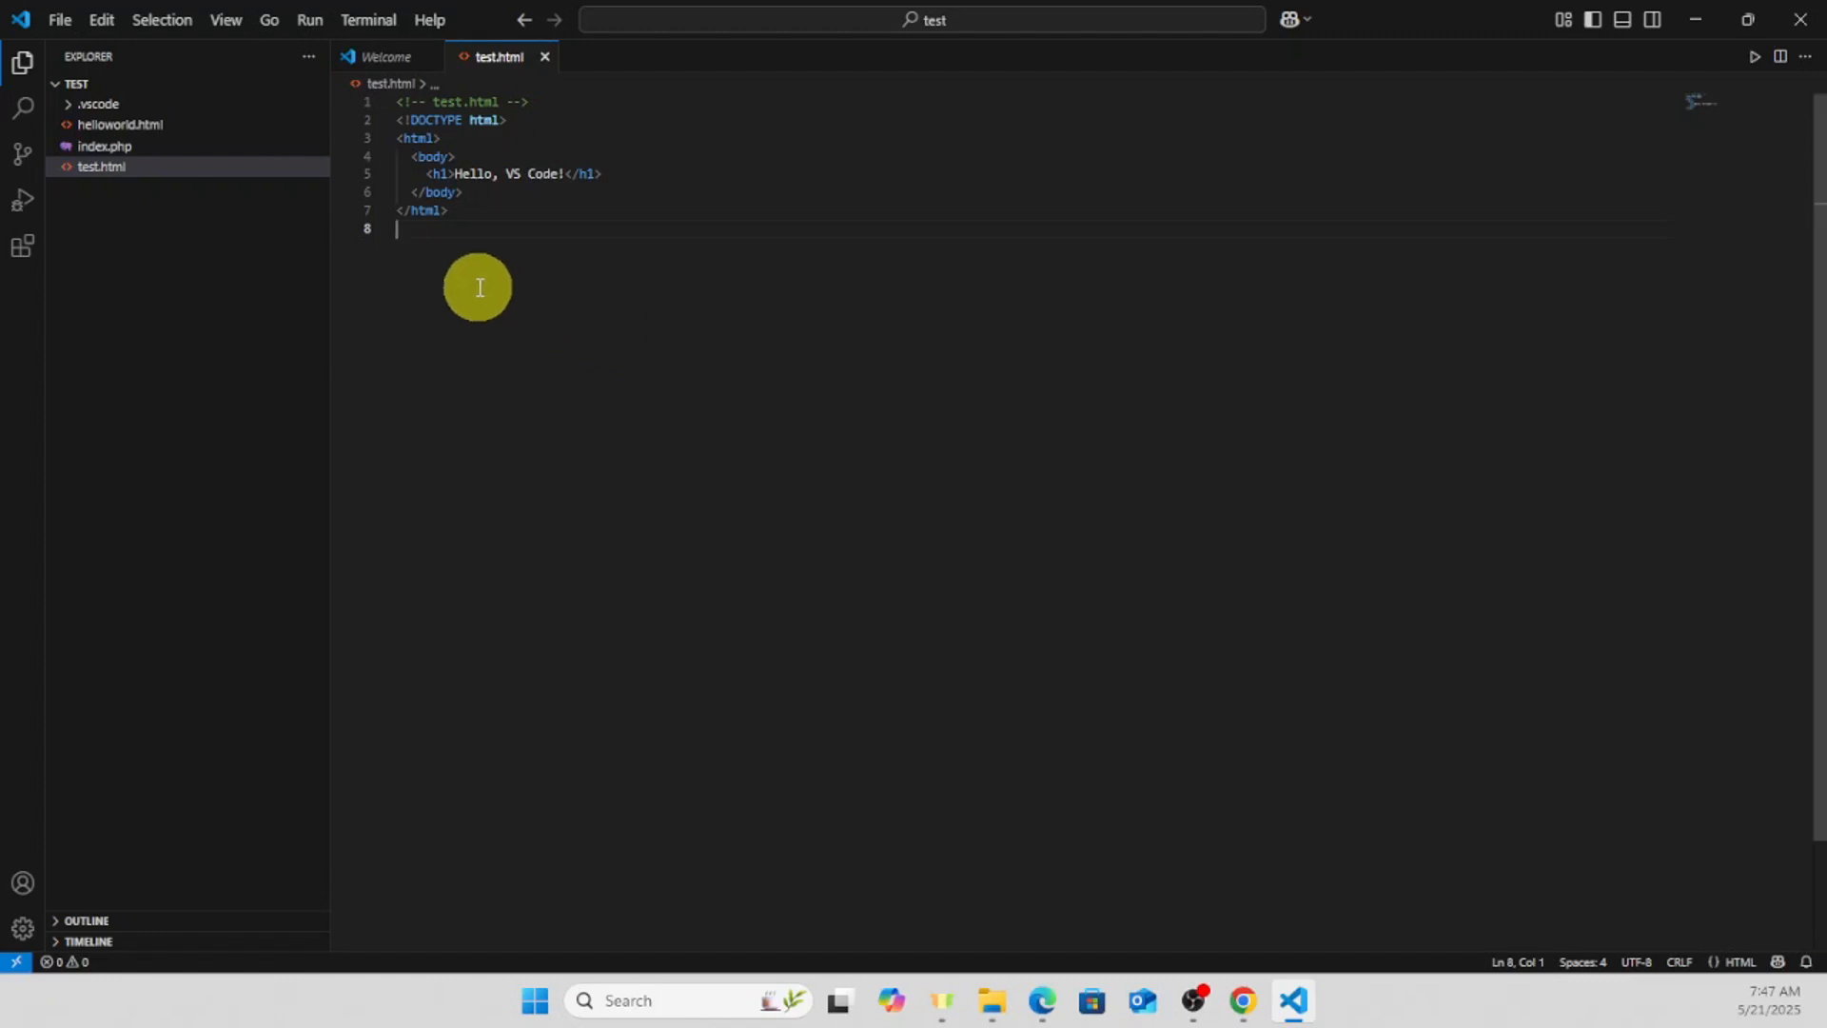
# - Search the extension marketplace for "live server" and install Ritwick Dey's Live Server extension, trusting its publisher
pyautogui.click(29, 250)
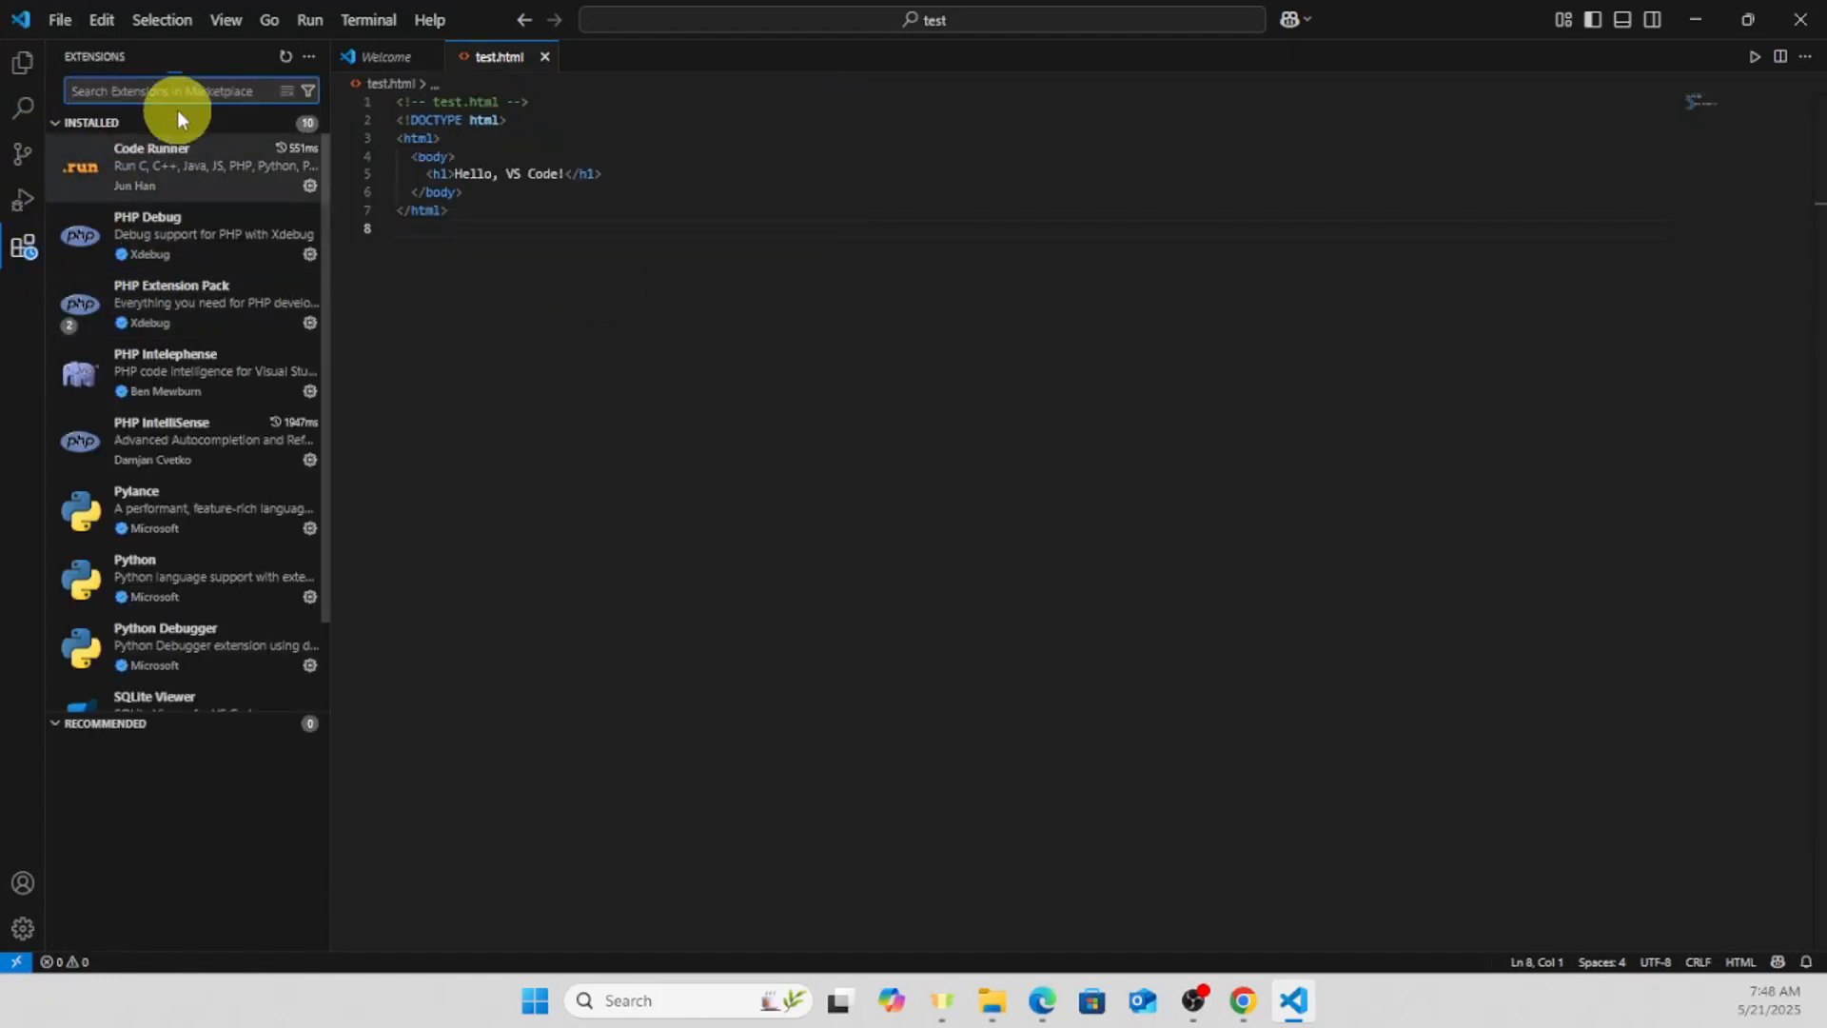
pyautogui.write('live server')
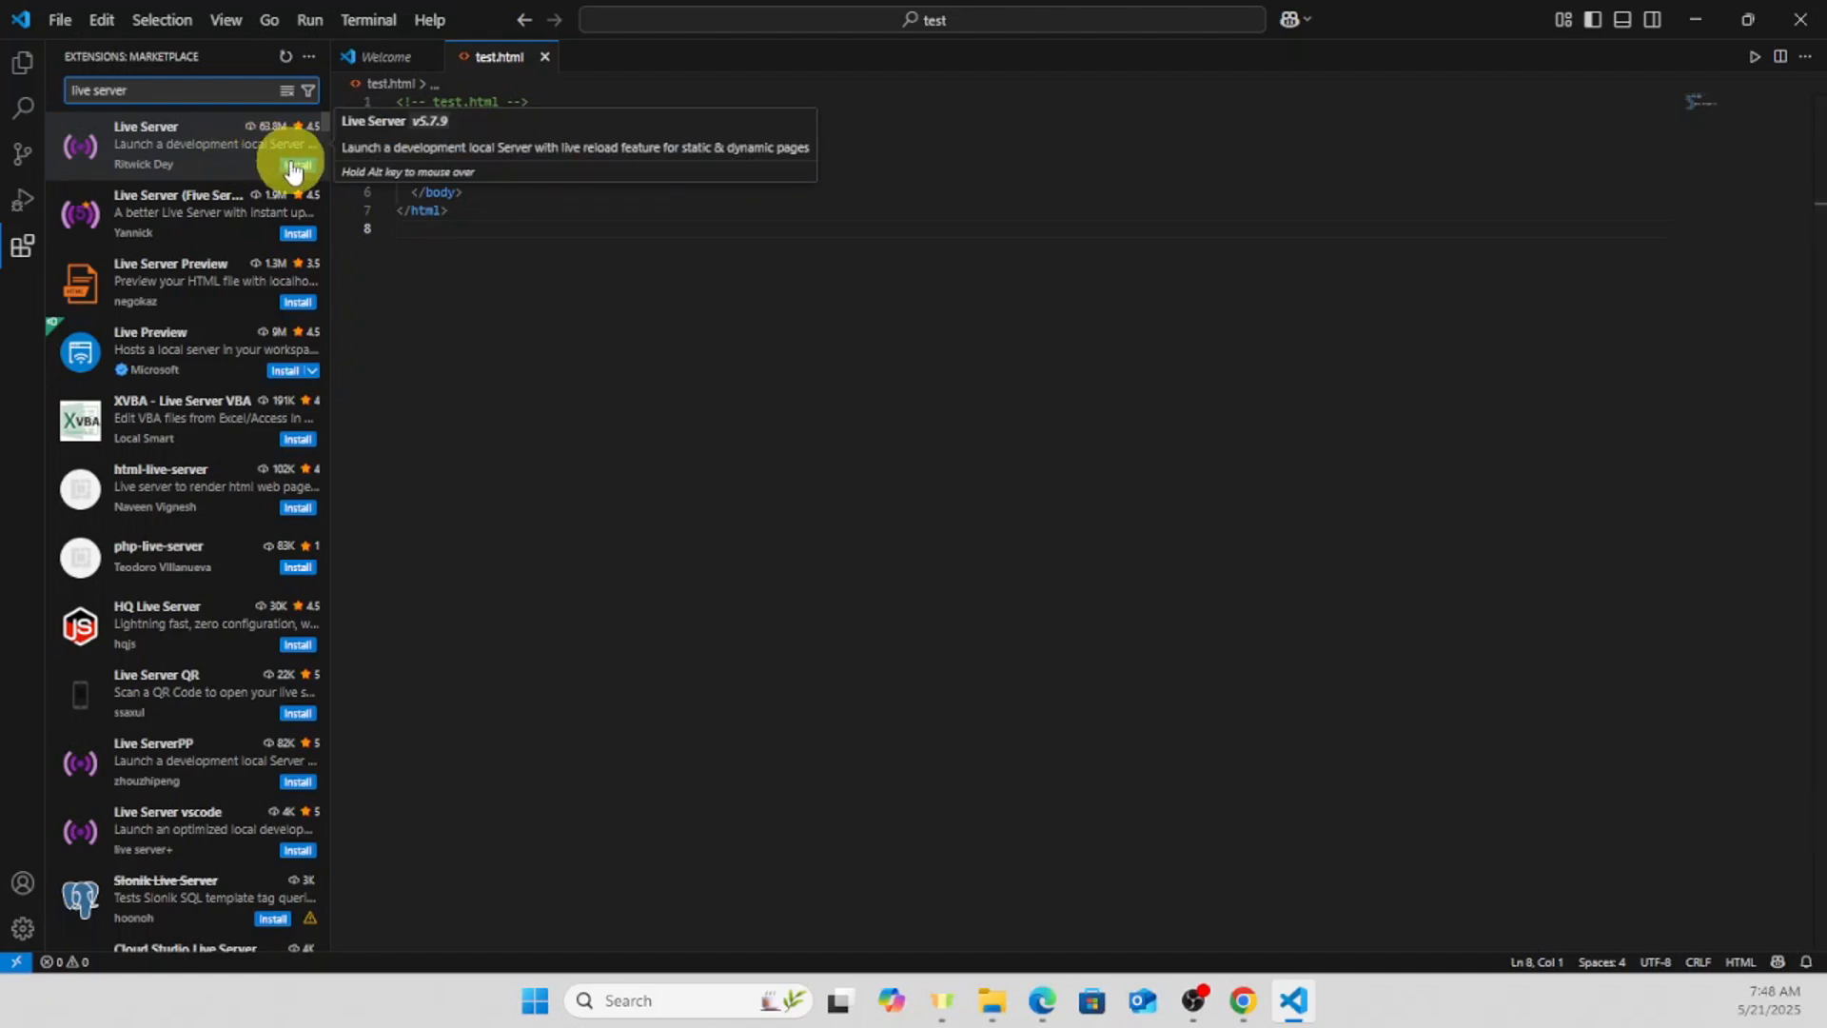
pyautogui.click(295, 167)
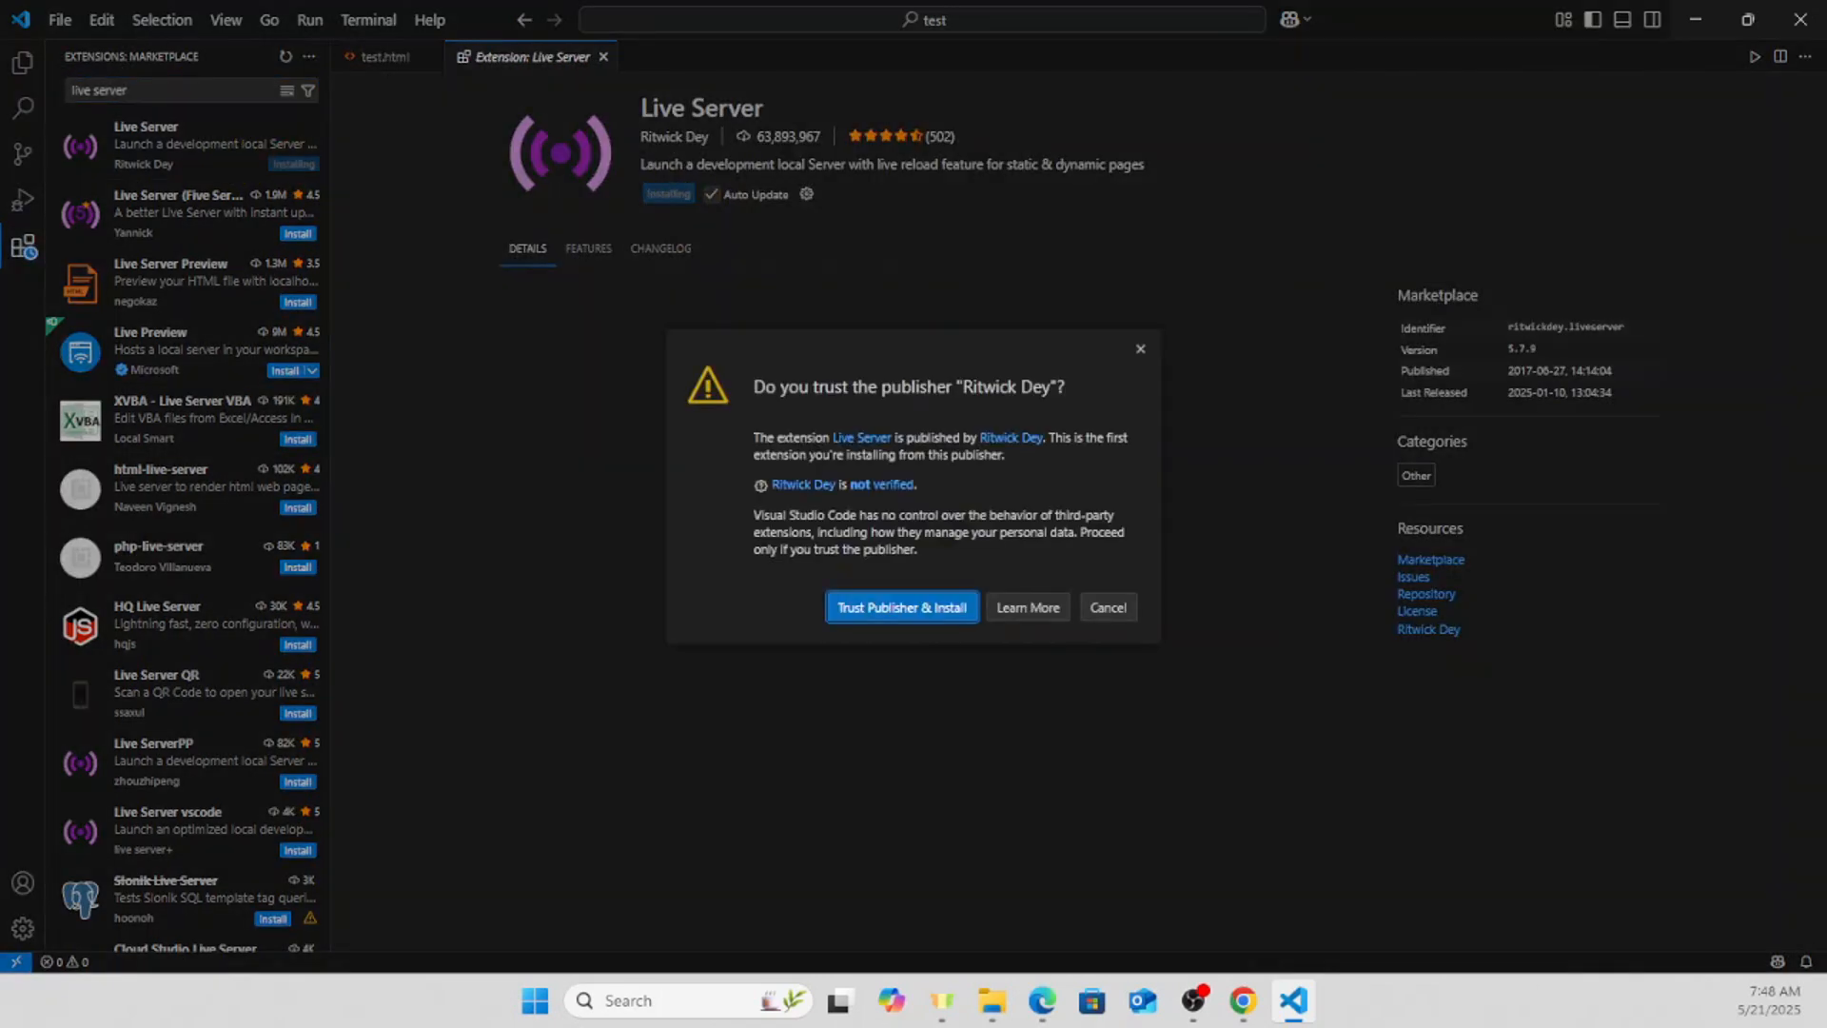
pyautogui.click(902, 607)
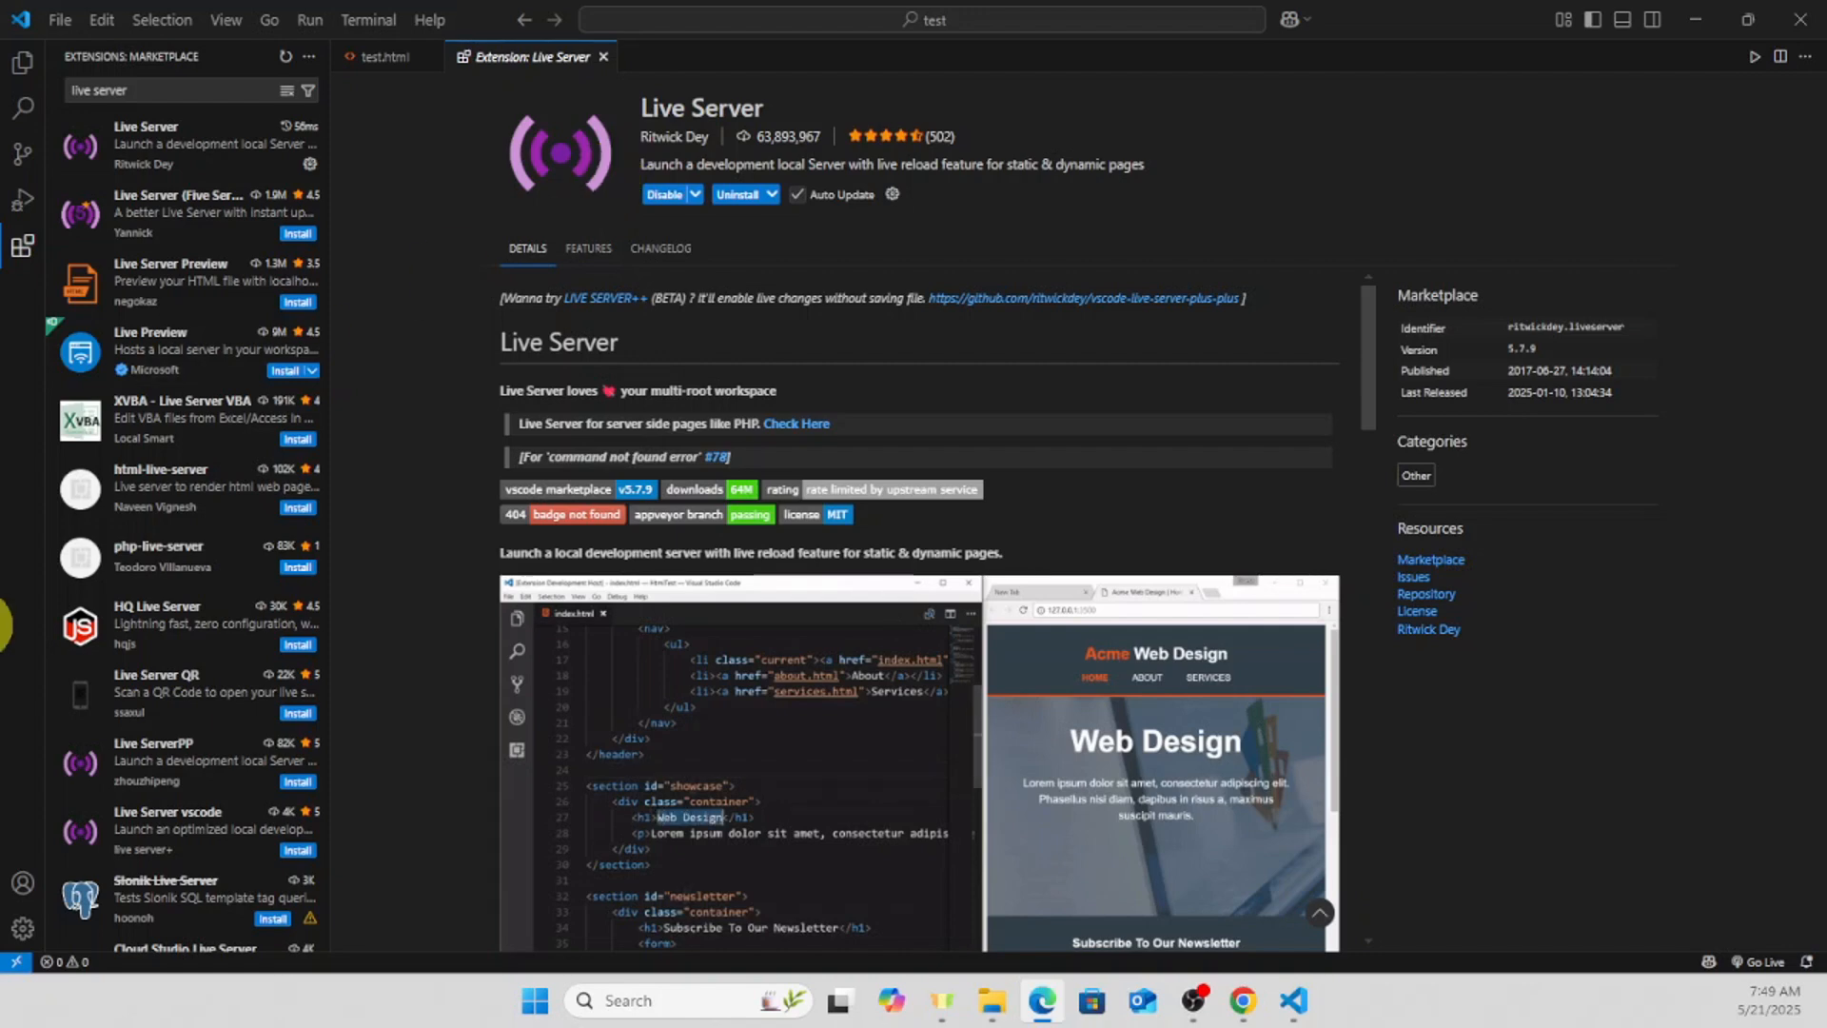
# - Open test.html with Live Server, allow network access through the firewall, and view the page in Chrome
pyautogui.click(23, 64)
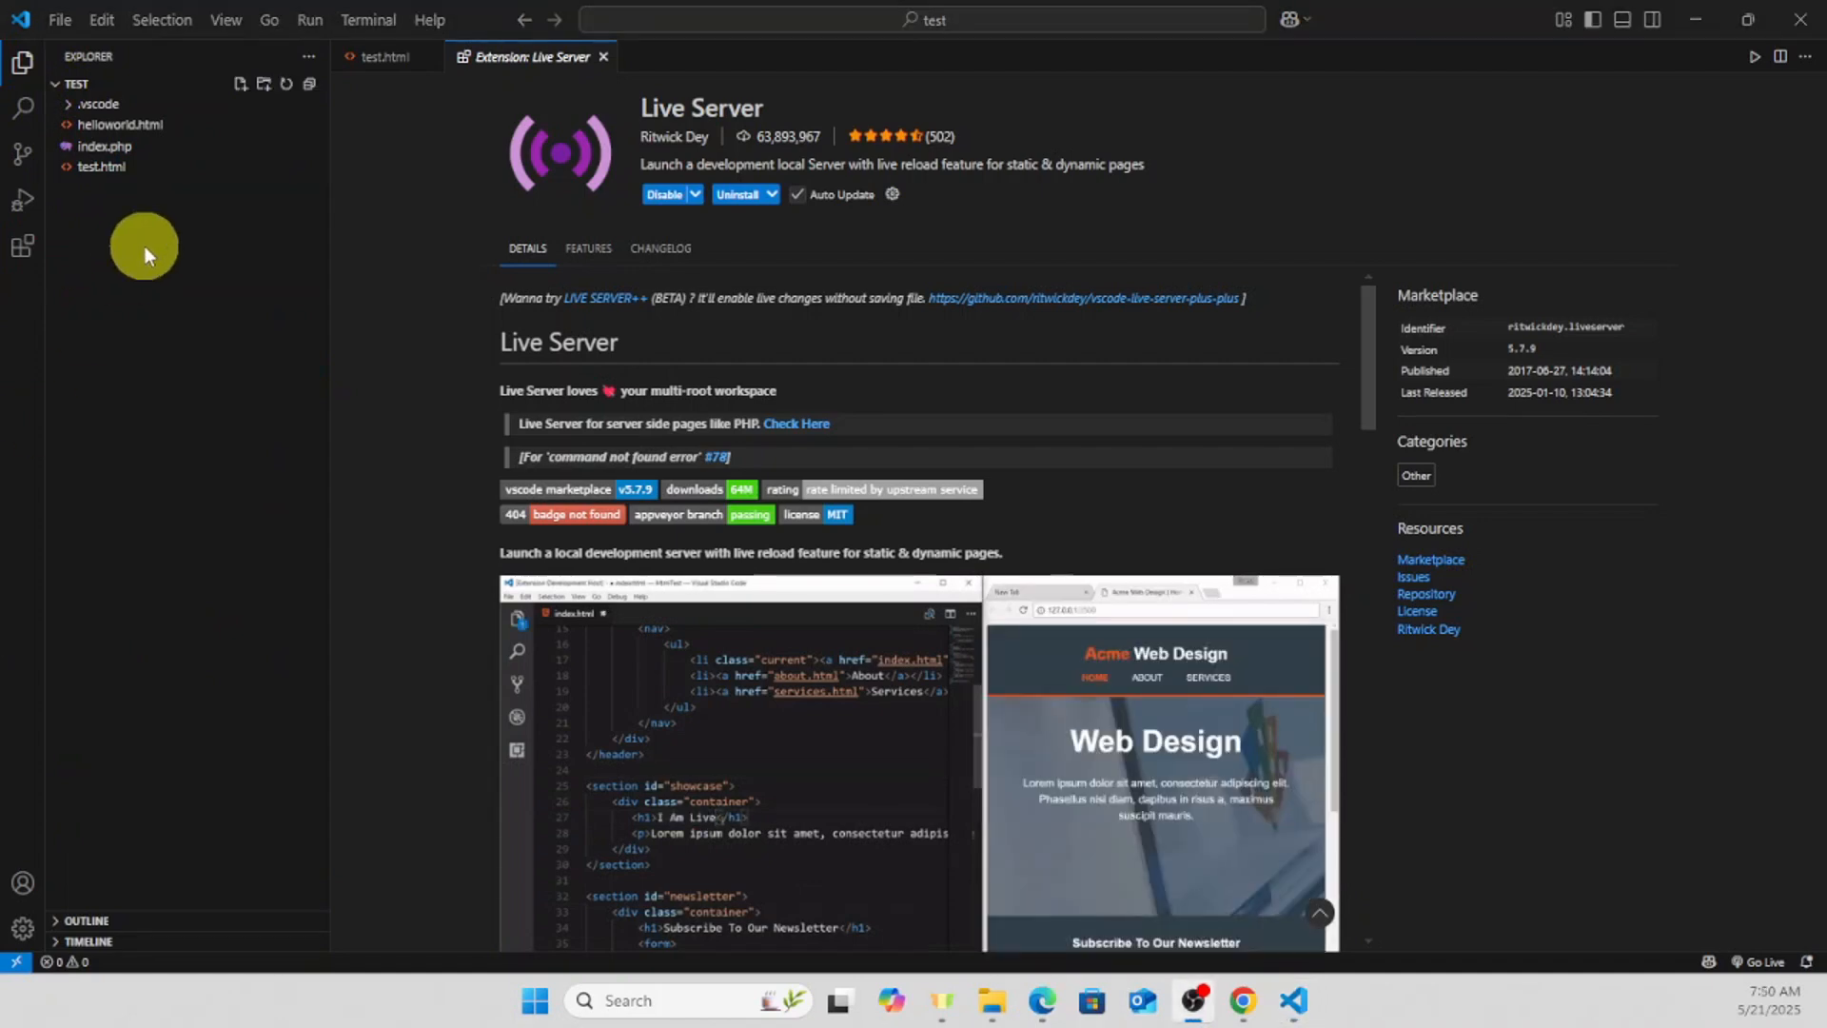
pyautogui.rightClick(100, 165)
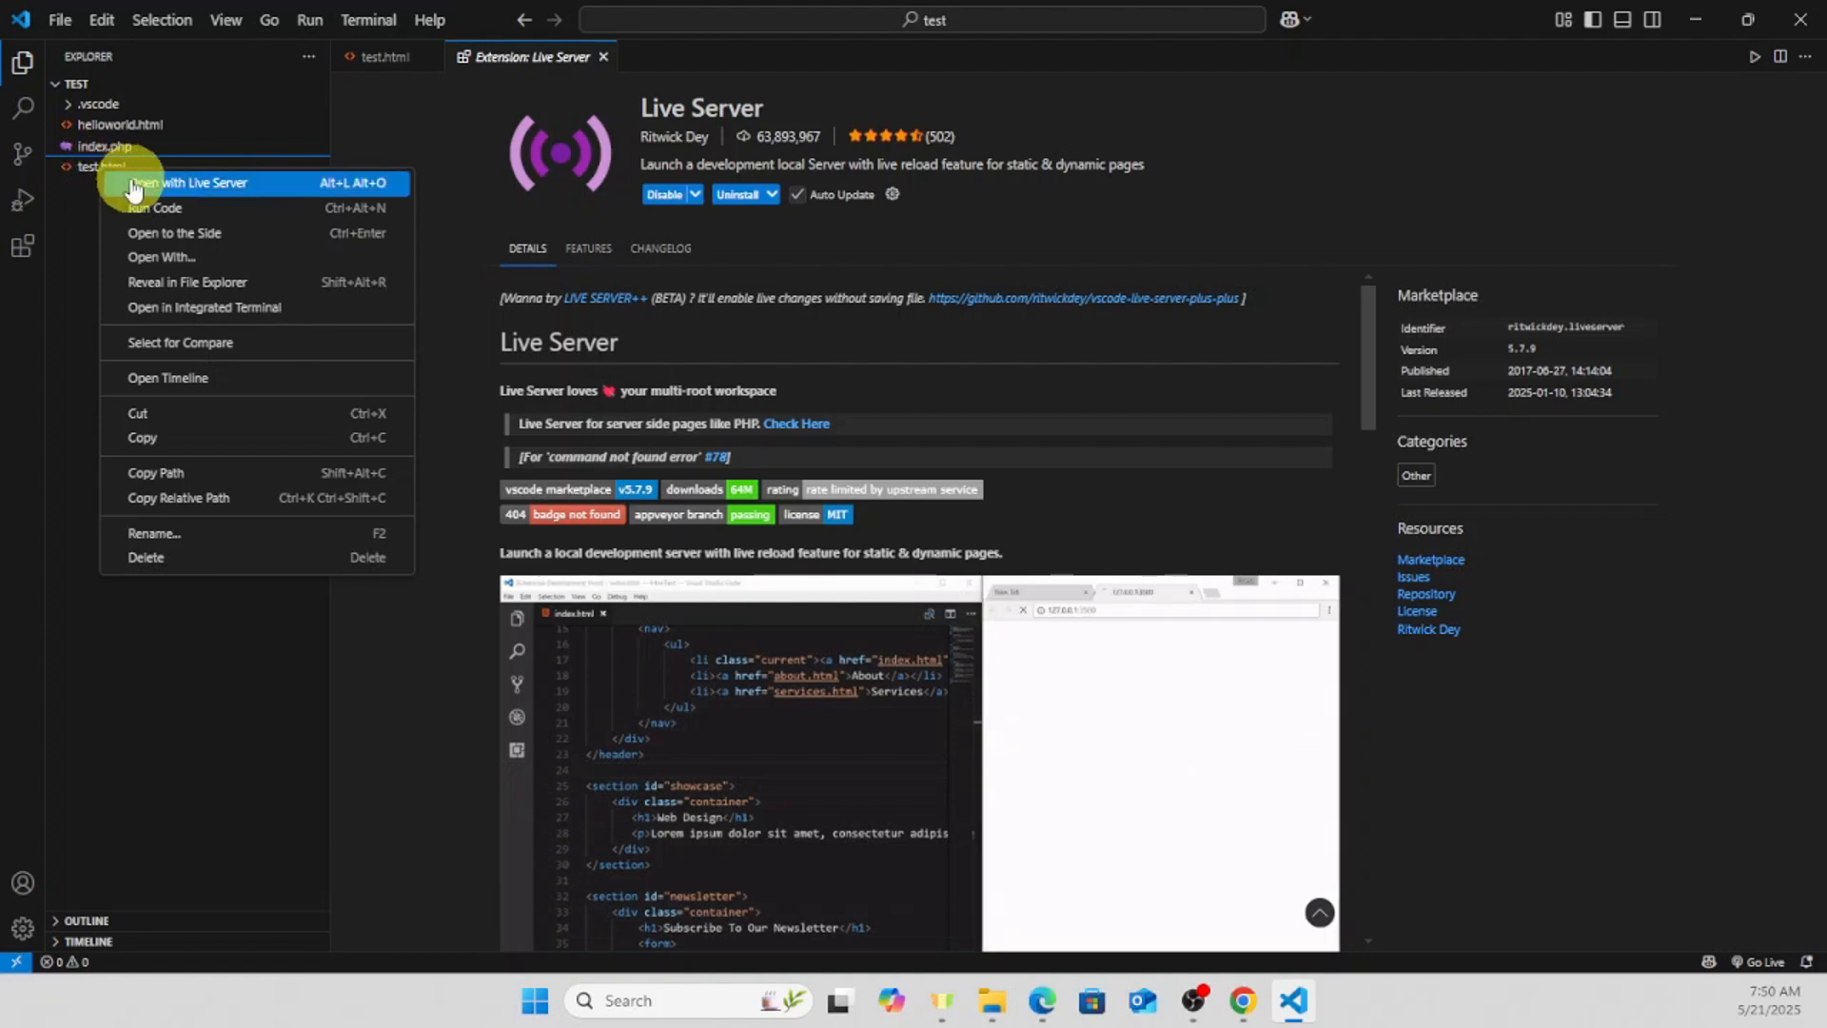
pyautogui.click(132, 186)
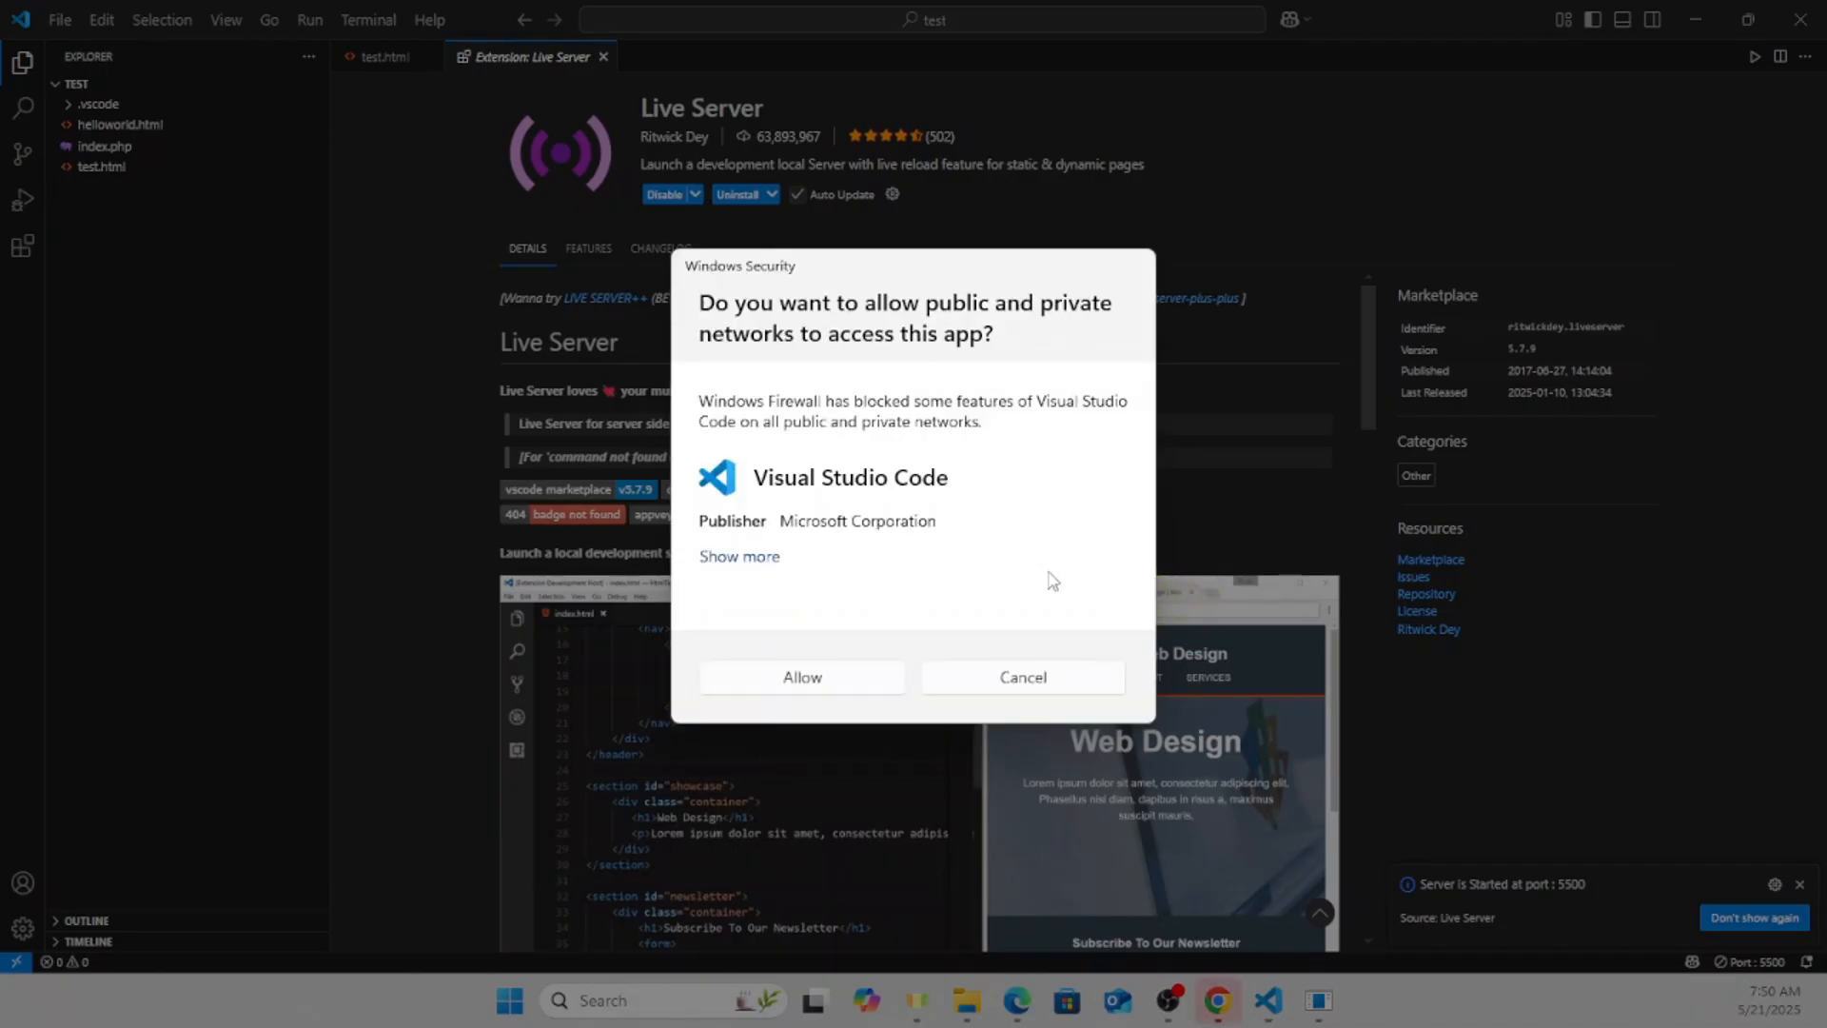
pyautogui.click(816, 676)
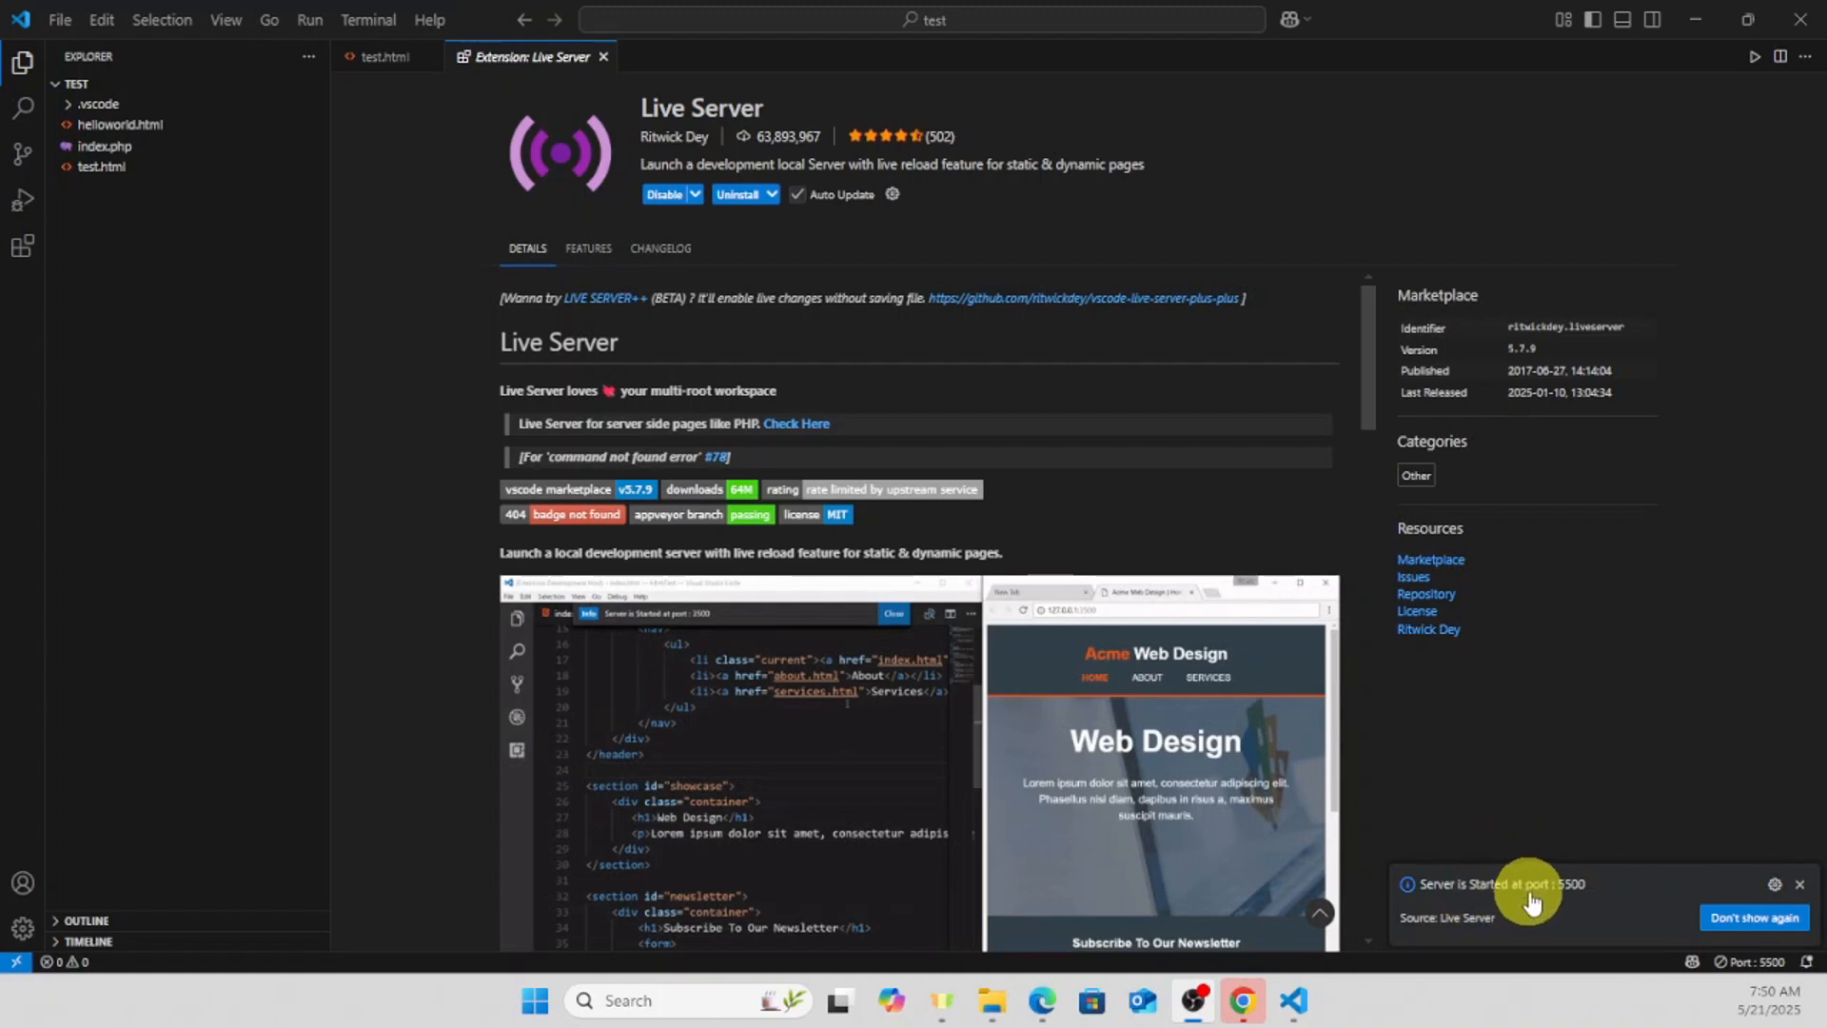
pyautogui.click(1243, 999)
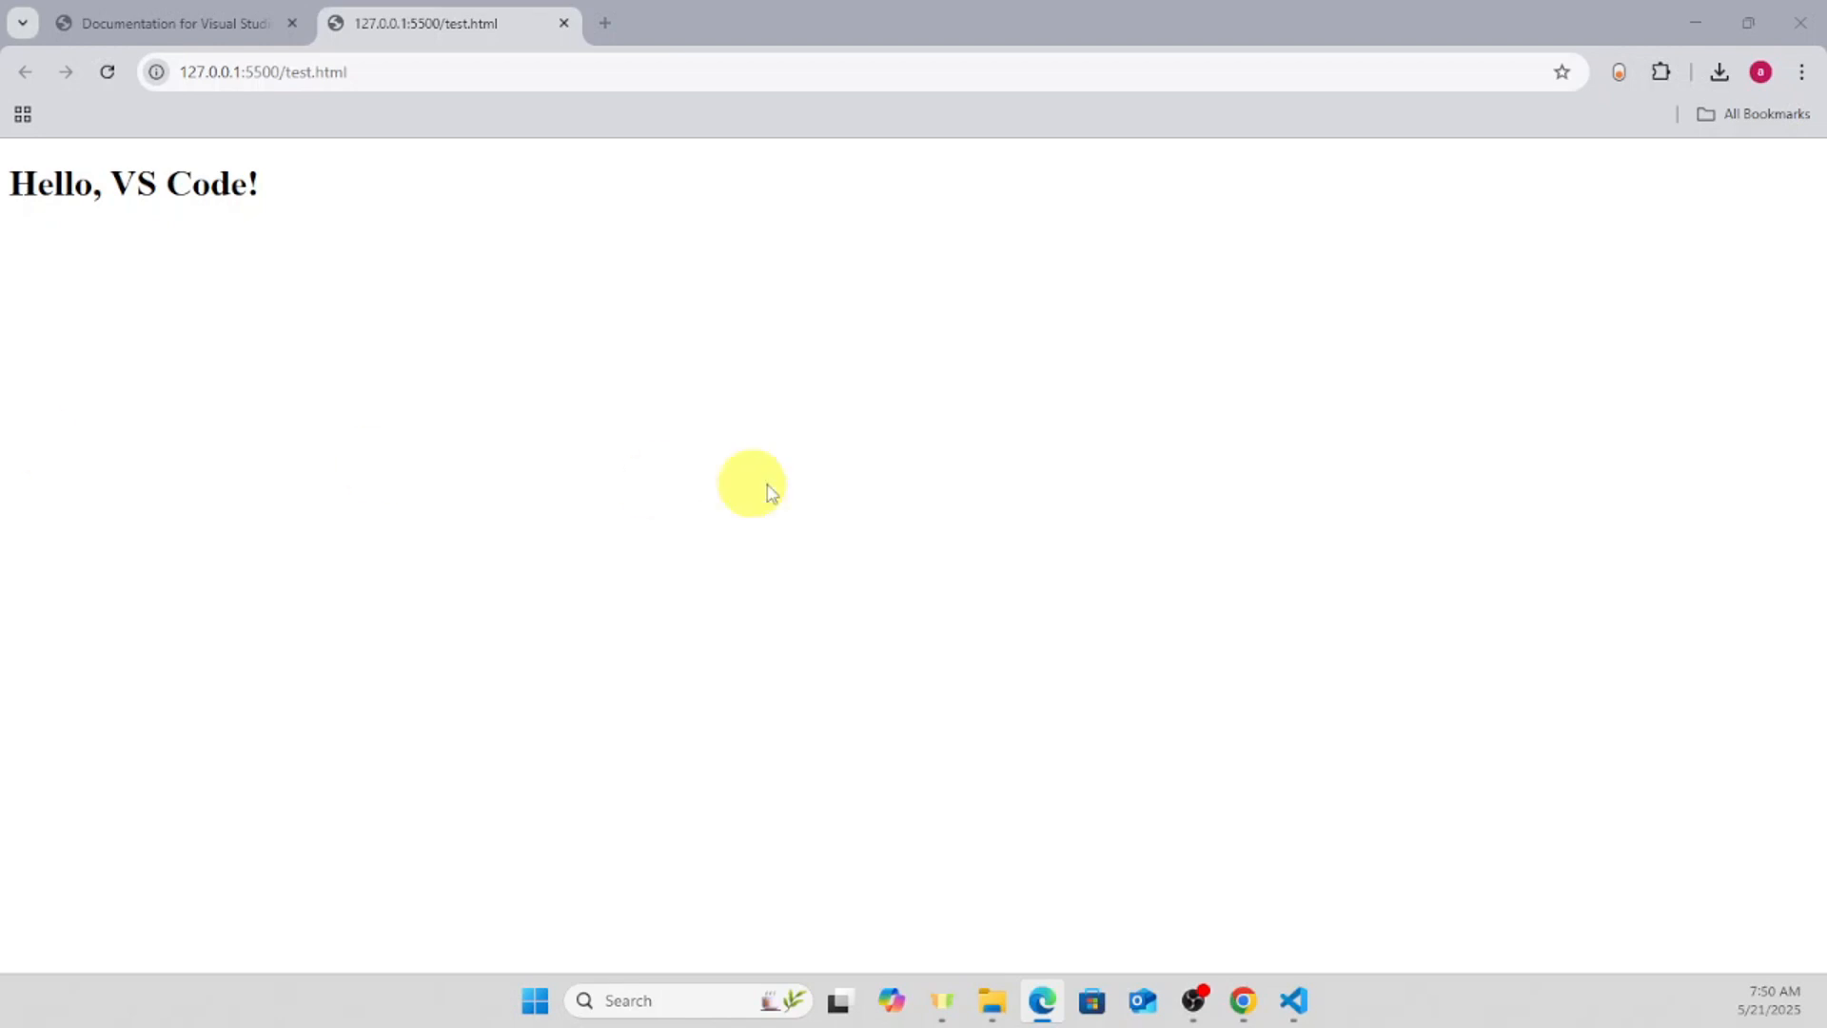
# - Switch back to Visual Studio Code, search the settings for "auto save", and review the Auto Save options, keeping it off
pyautogui.click(1295, 1005)
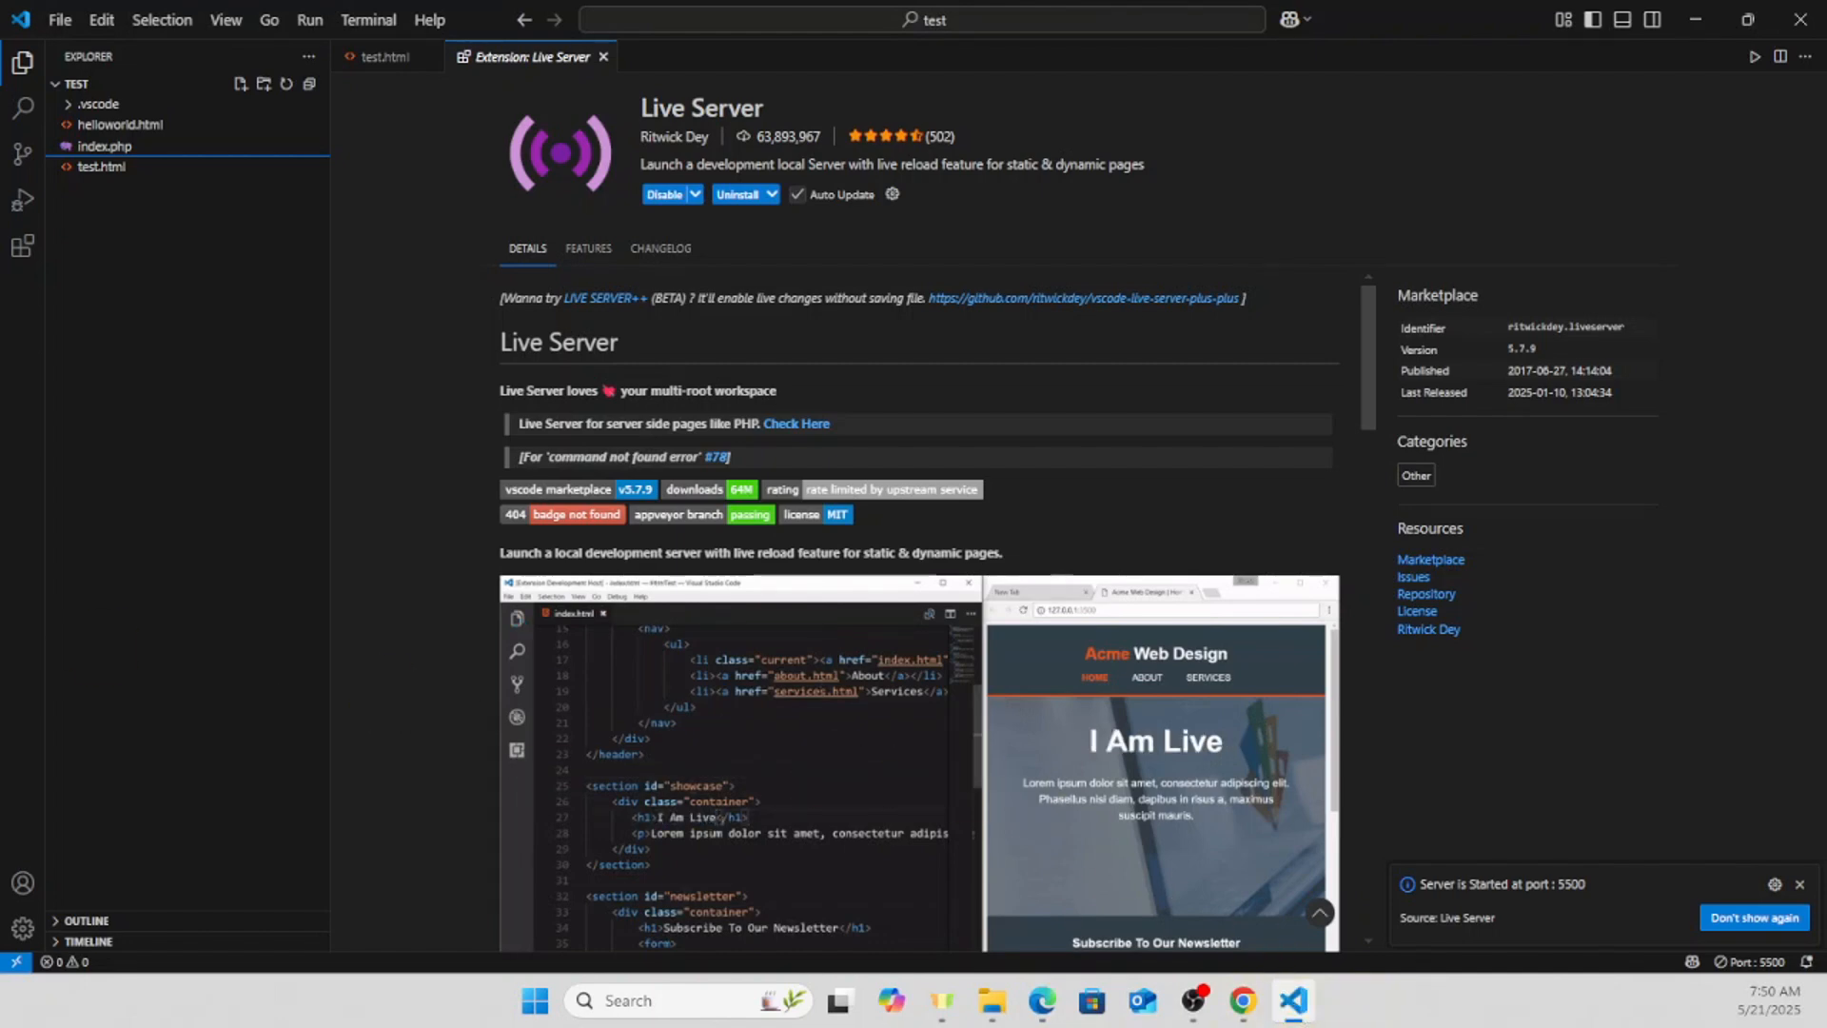
pyautogui.click(65, 20)
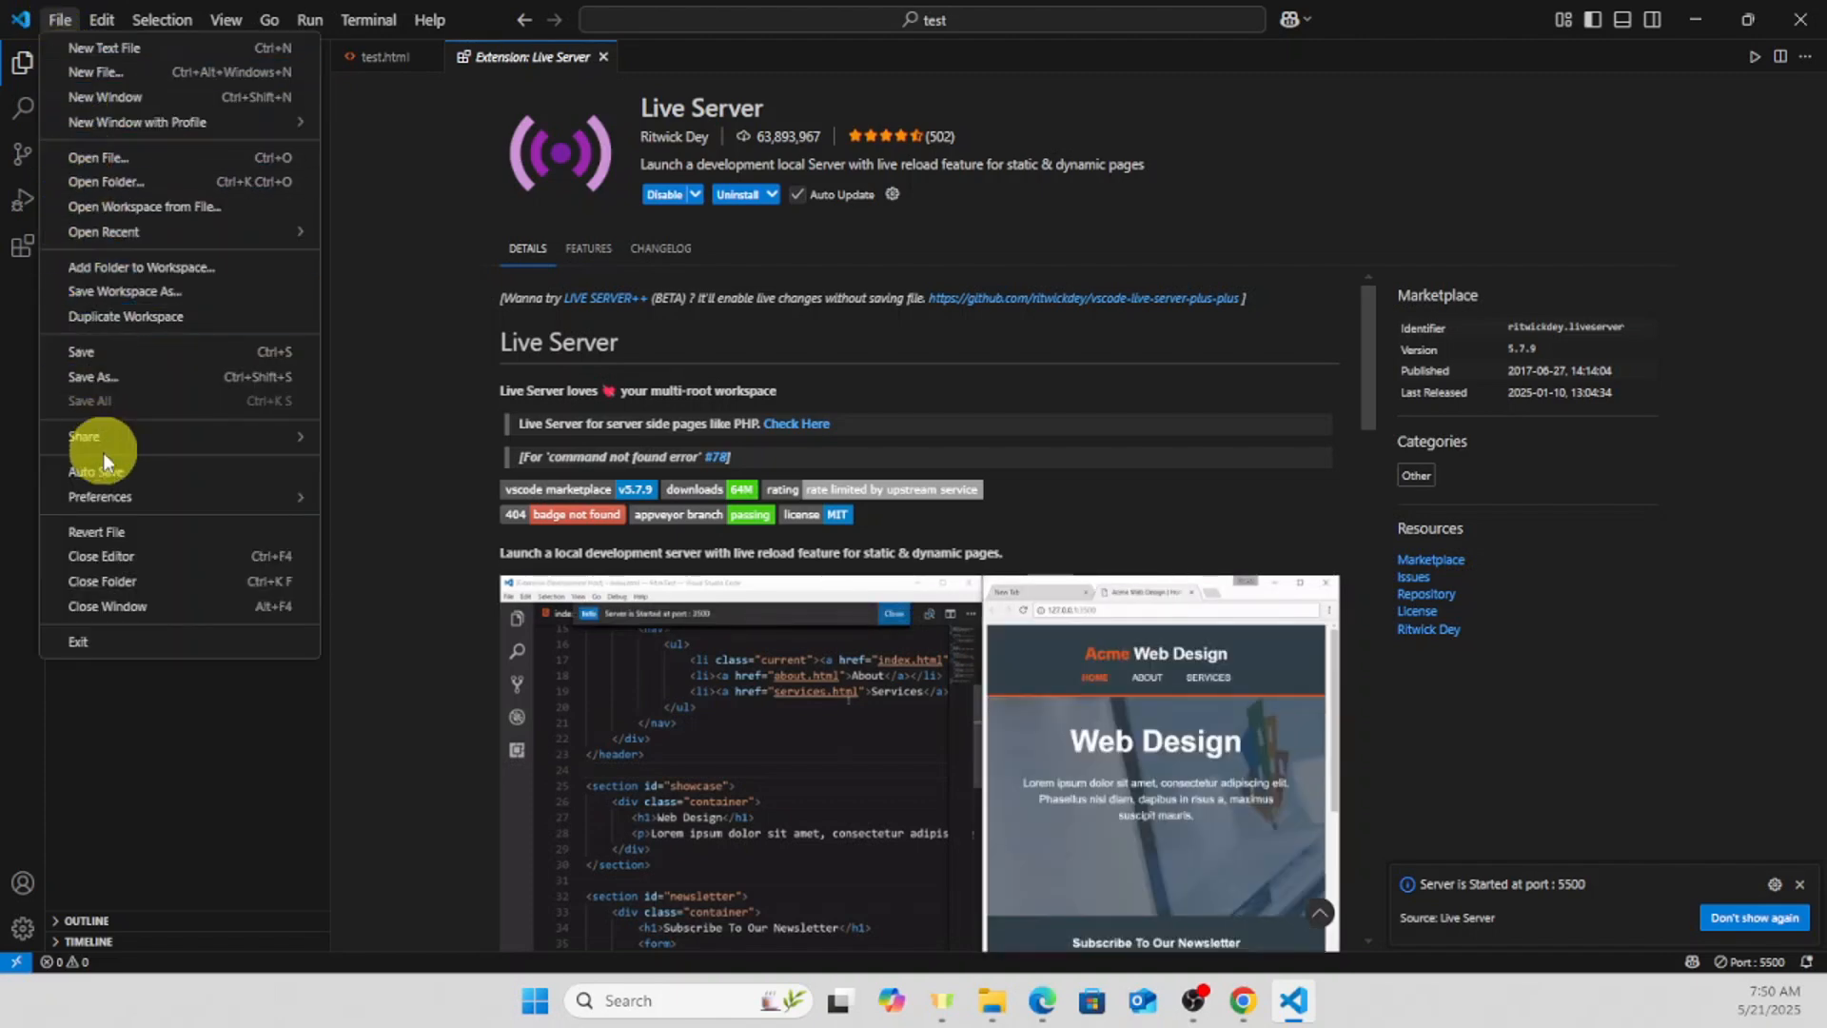
pyautogui.moveTo(101, 497)
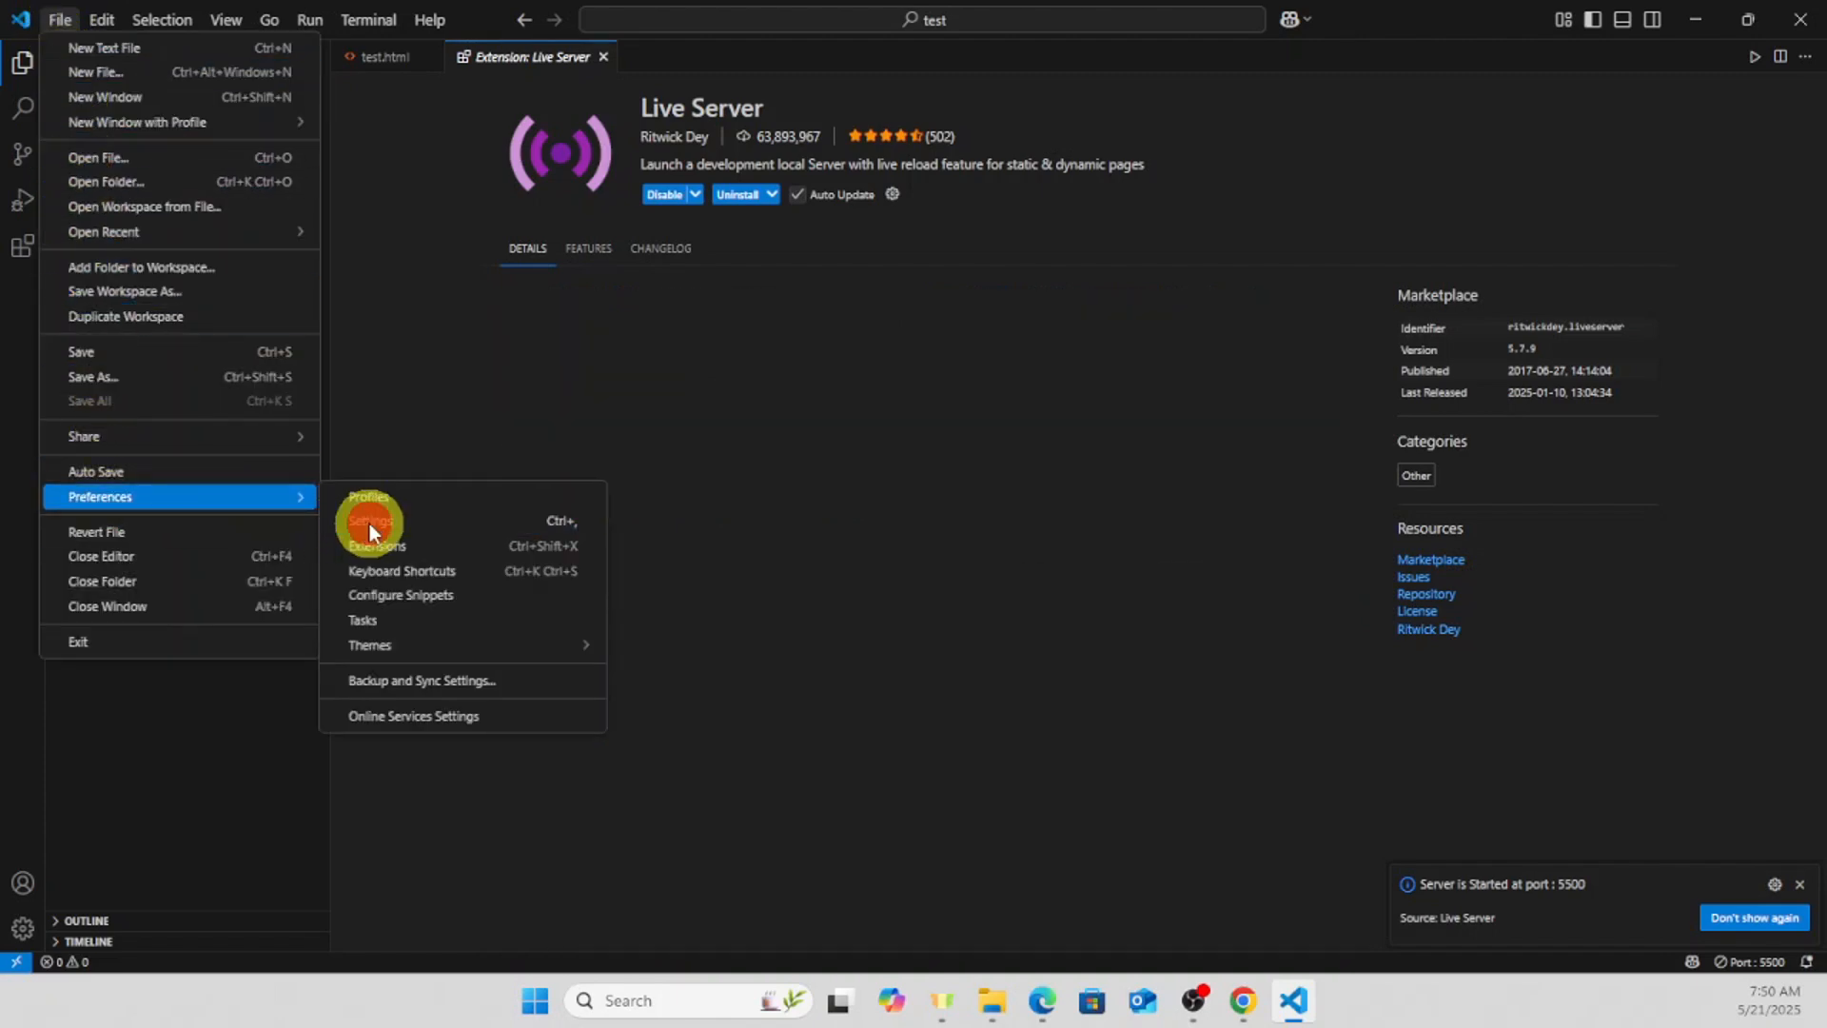
pyautogui.click(369, 522)
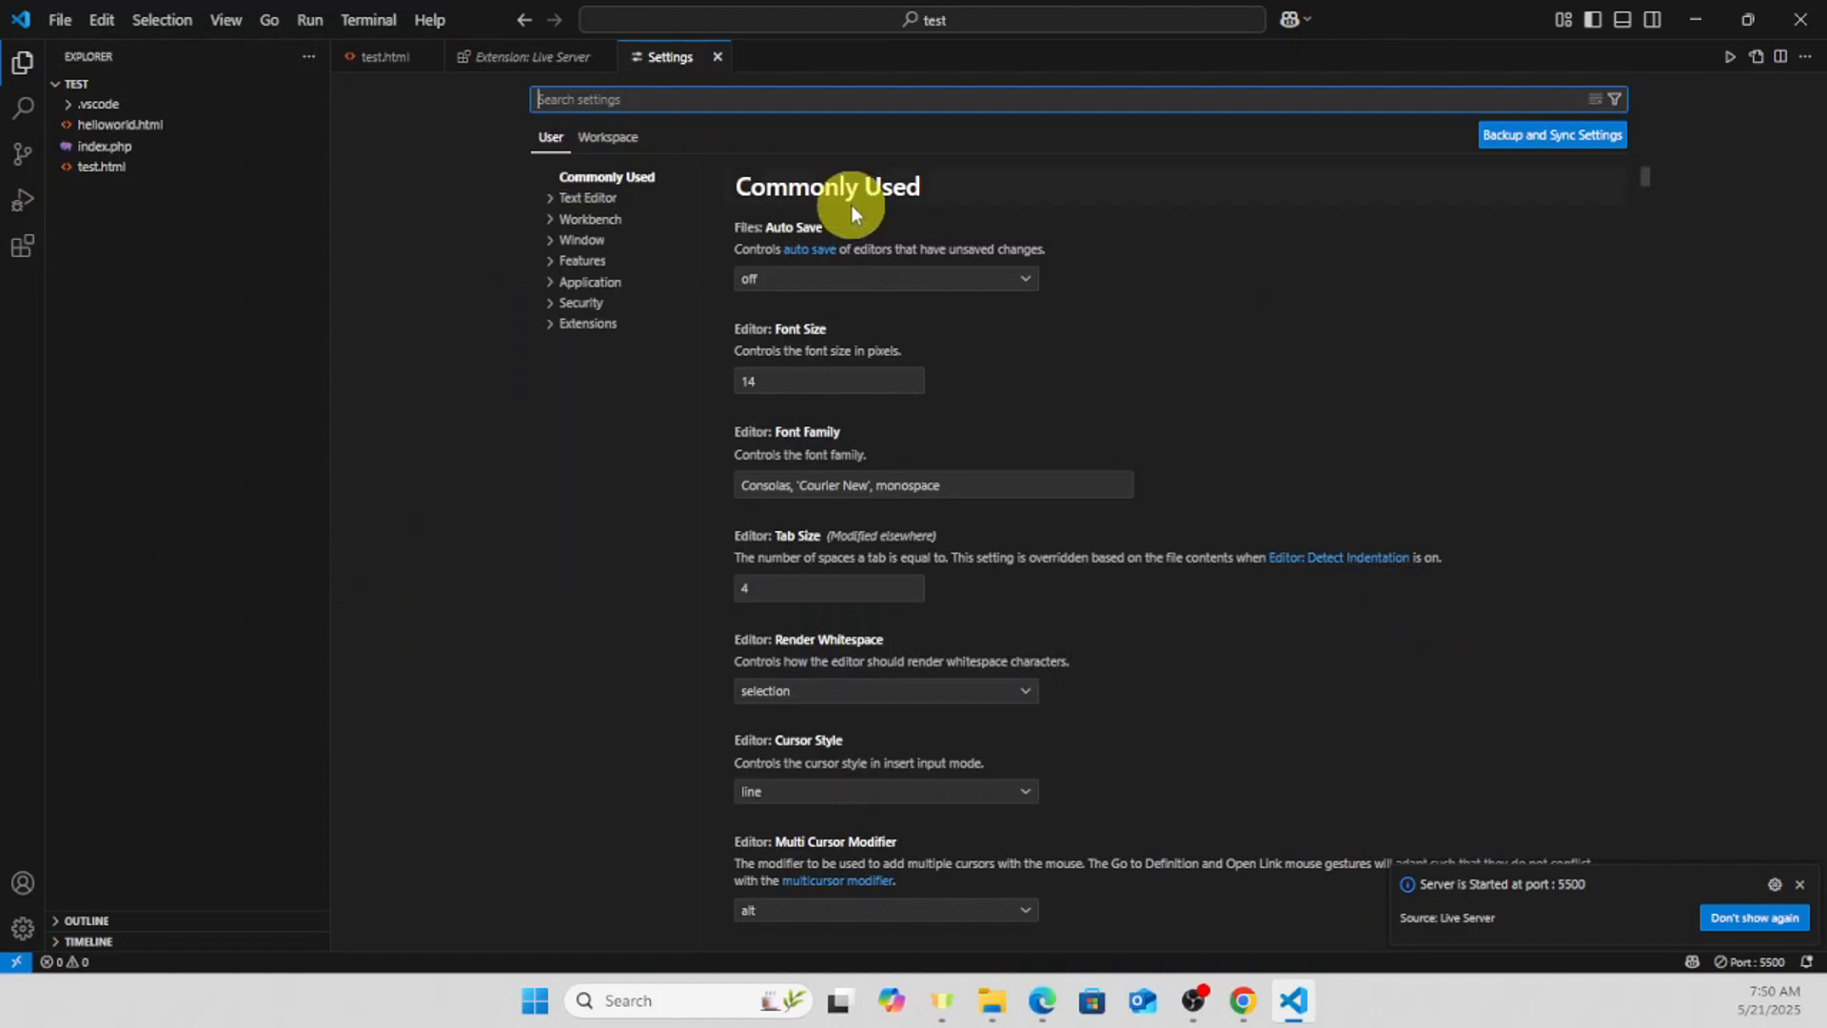
pyautogui.click(726, 97)
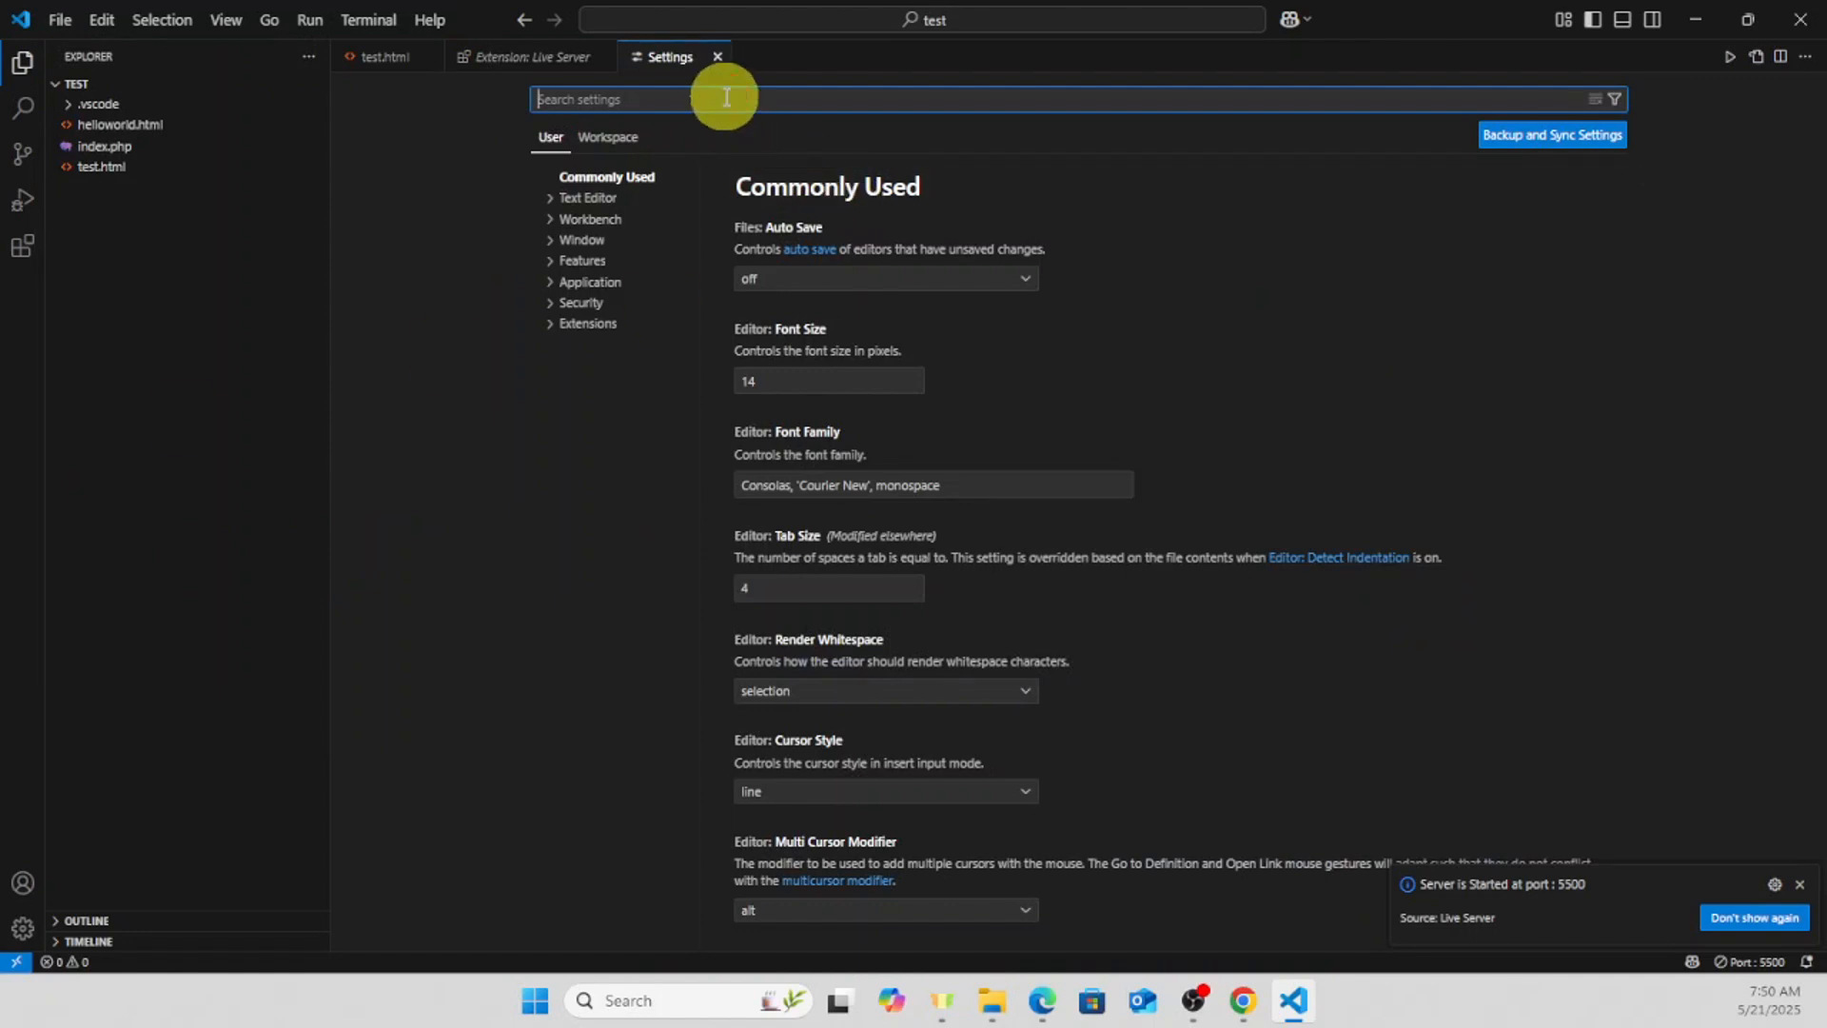
pyautogui.write('auto save')
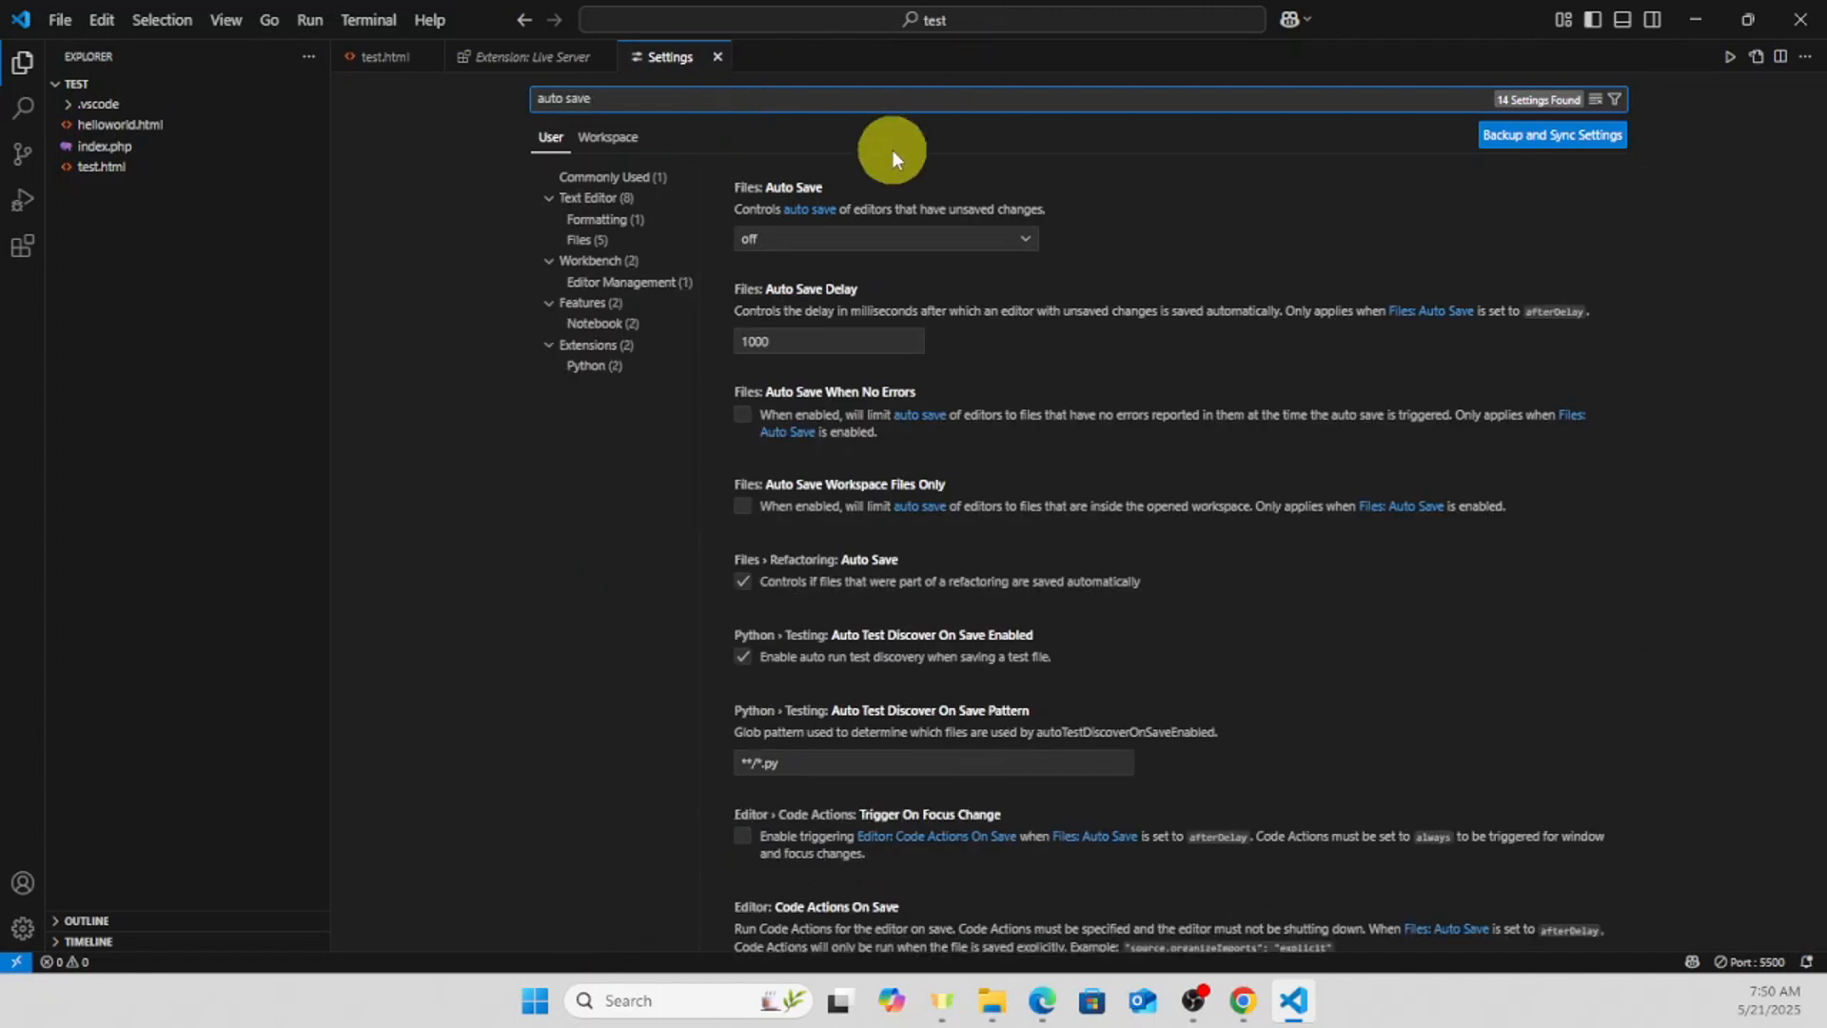
pyautogui.click(861, 242)
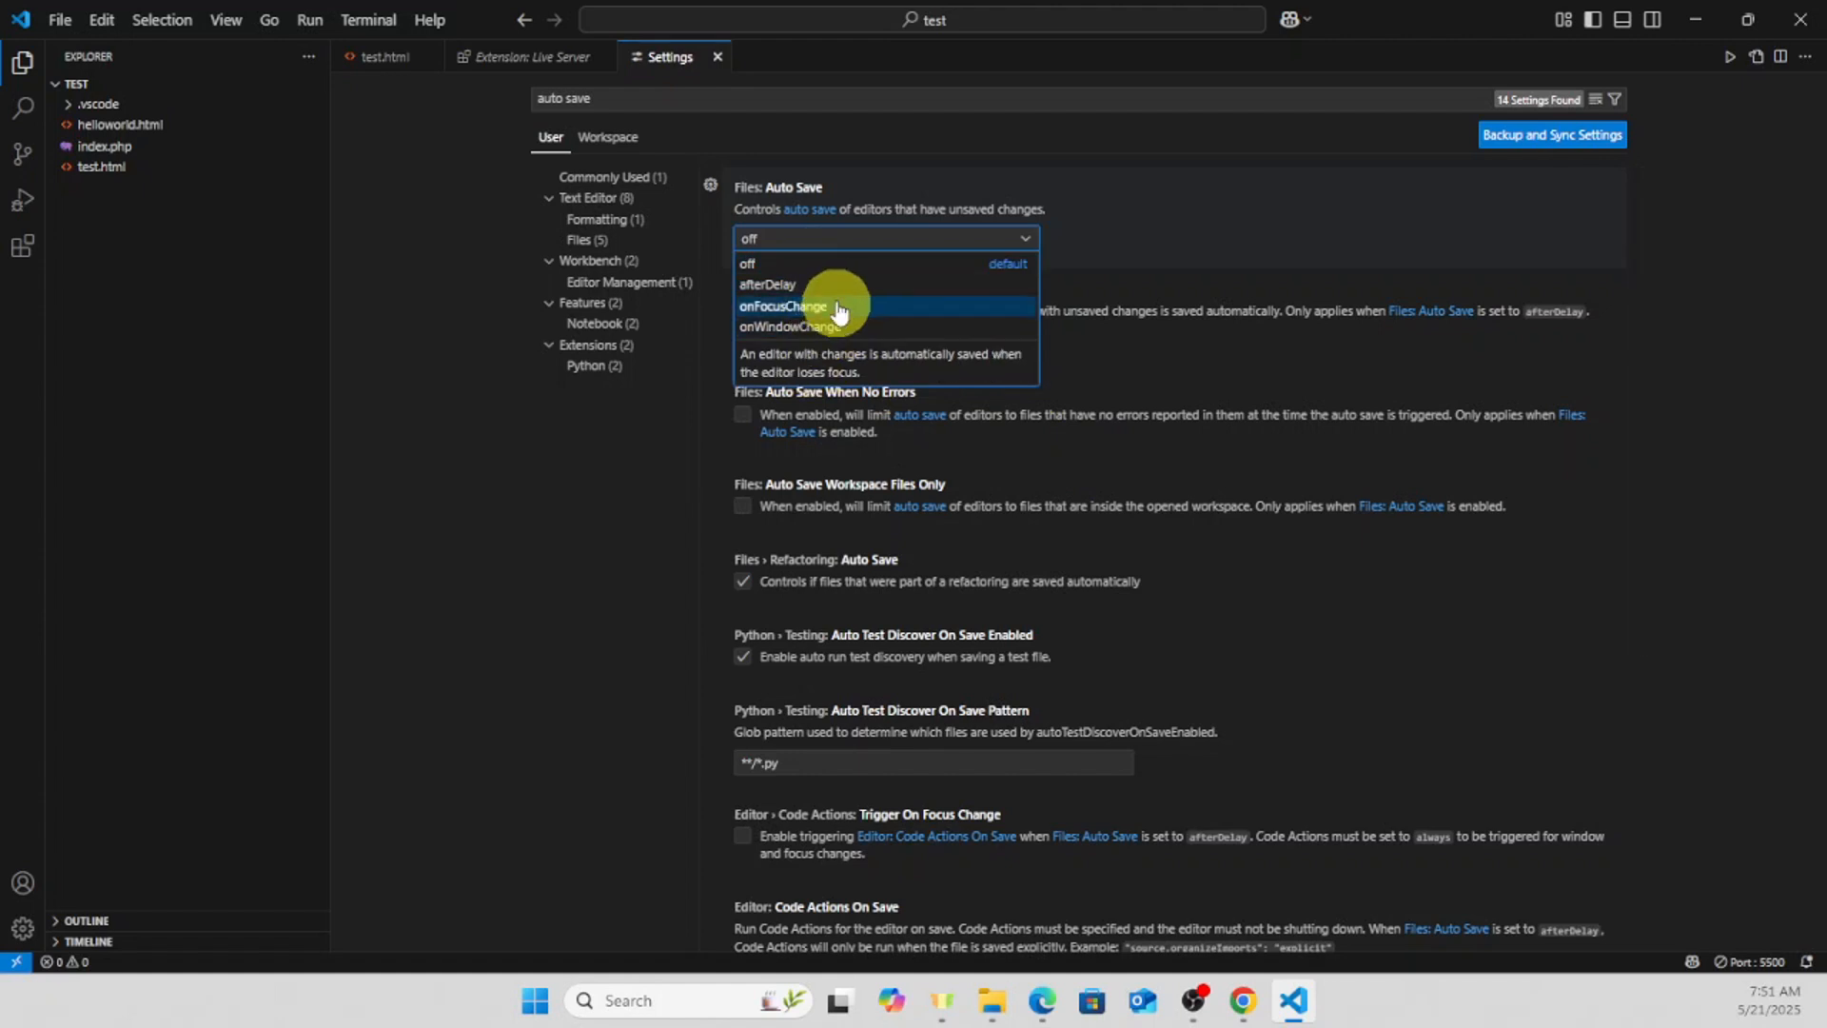
pyautogui.click(797, 263)
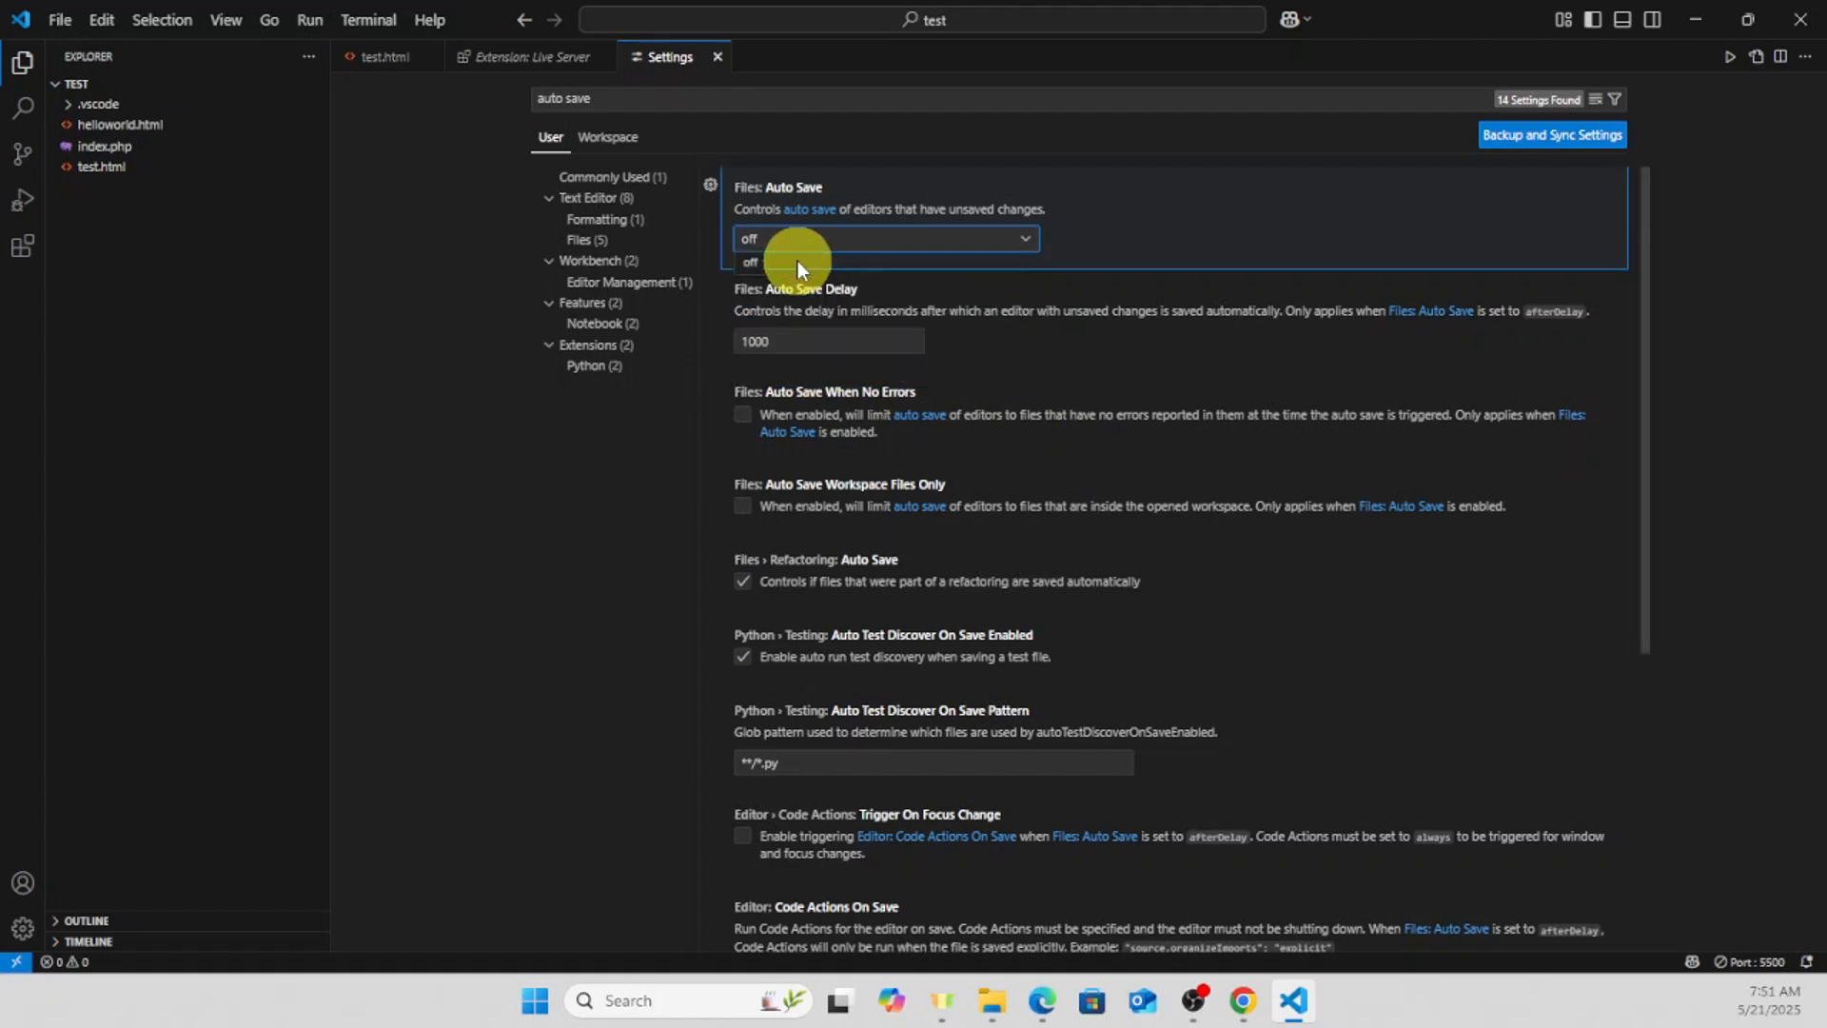
# - Replace the settings search with "font size" to find the font size settings
pyautogui.moveTo(637, 98); pyautogui.dragTo(519, 98)
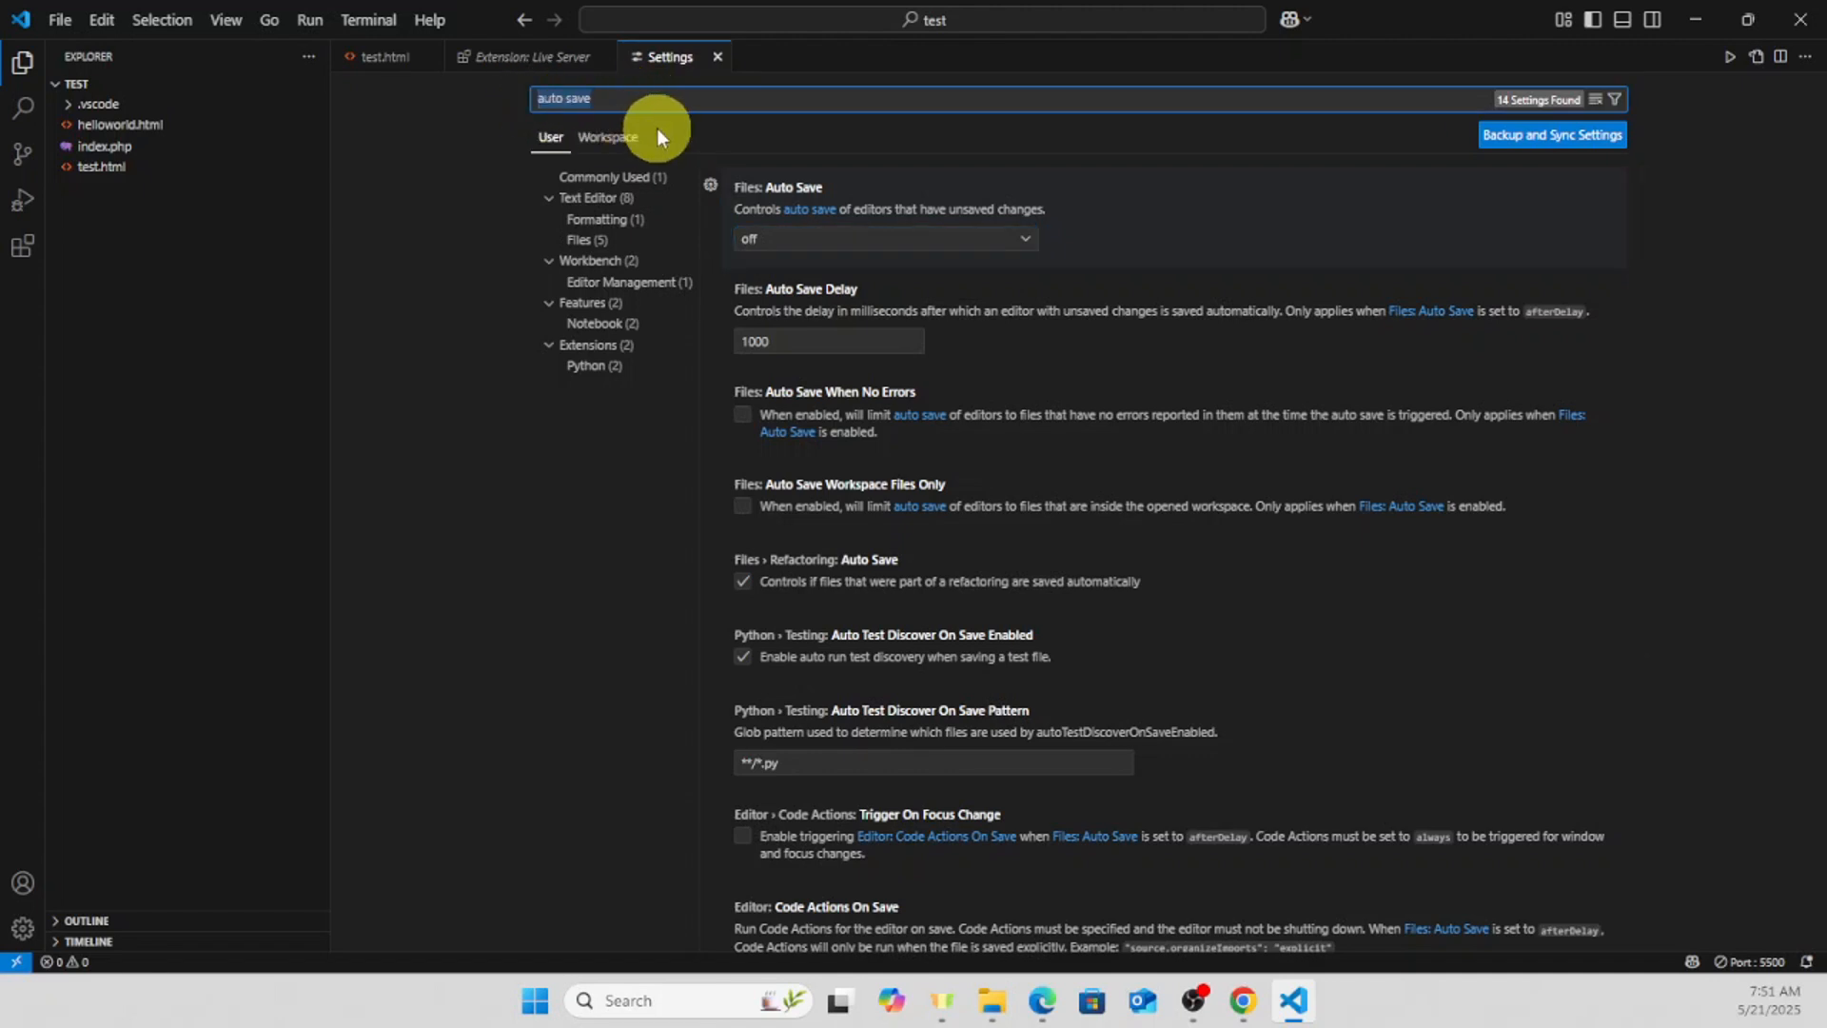
pyautogui.press('BackSpace')
pyautogui.write('font s')
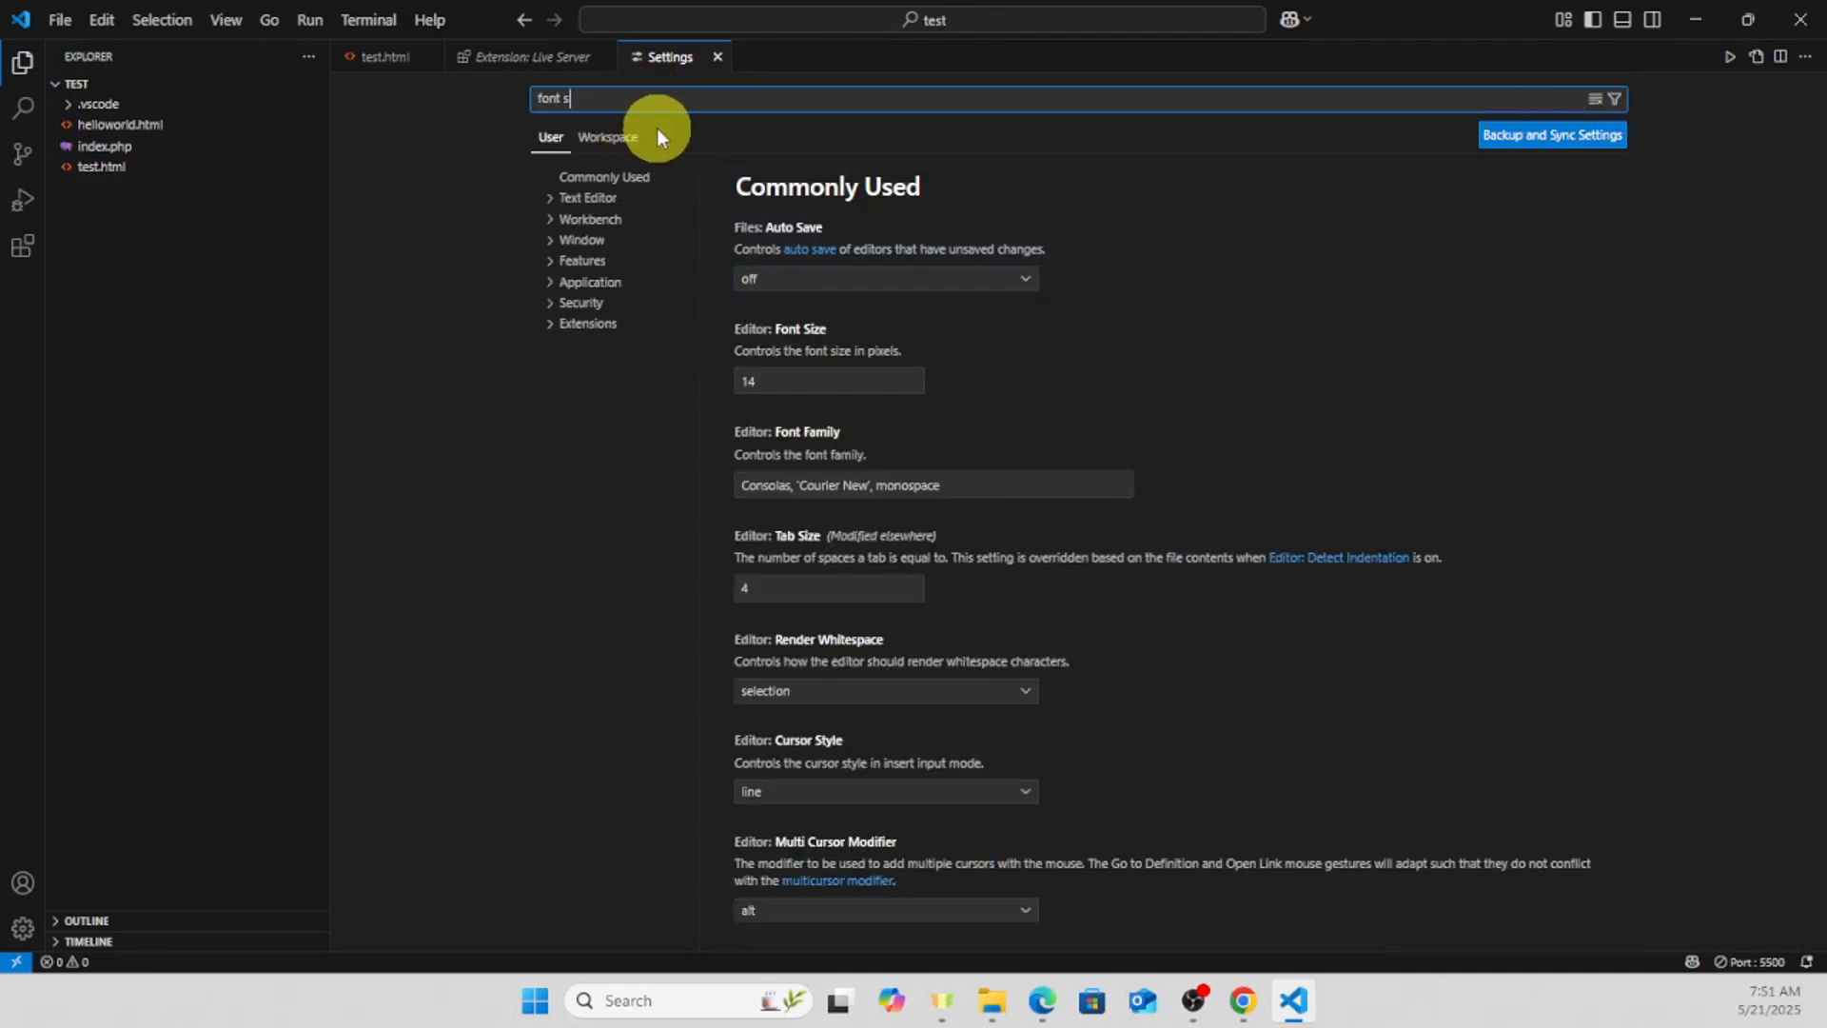
pyautogui.write('ize')
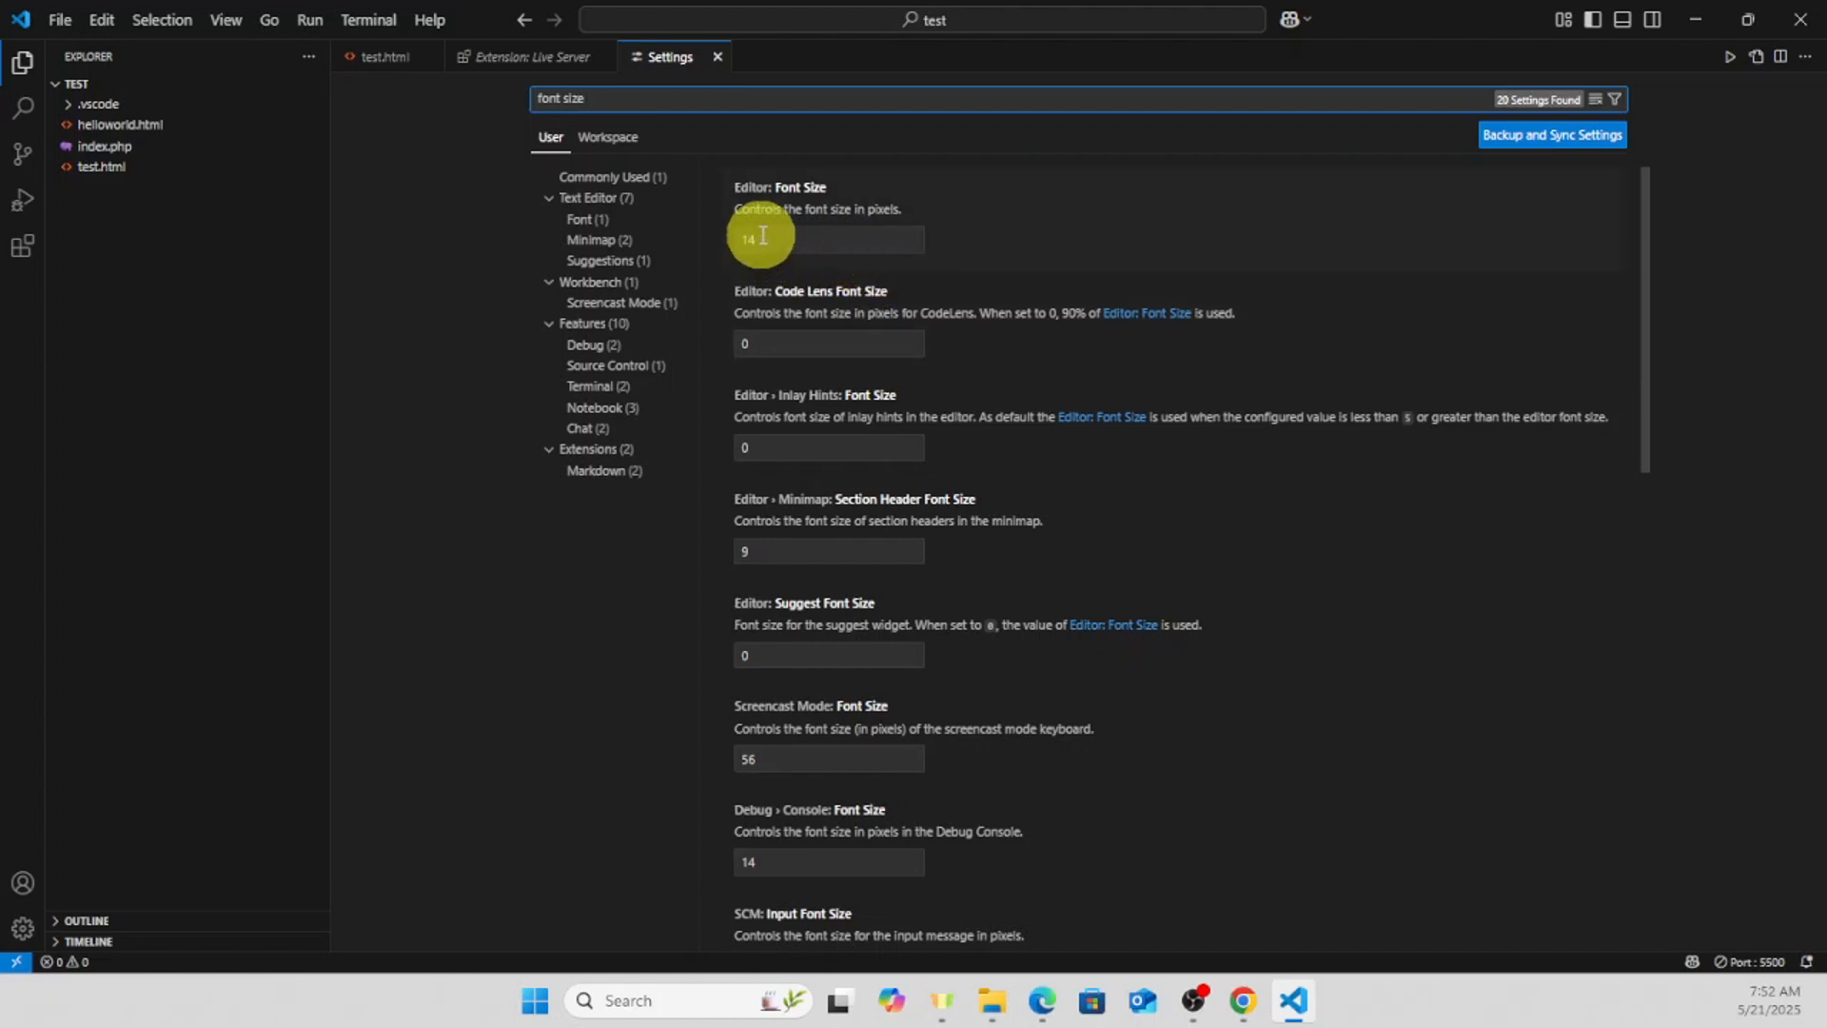
# - Search the settings for "theme" and review the choices for Product Icon Theme and Color Theme without changing them
pyautogui.moveTo(692, 99); pyautogui.dragTo(510, 82)
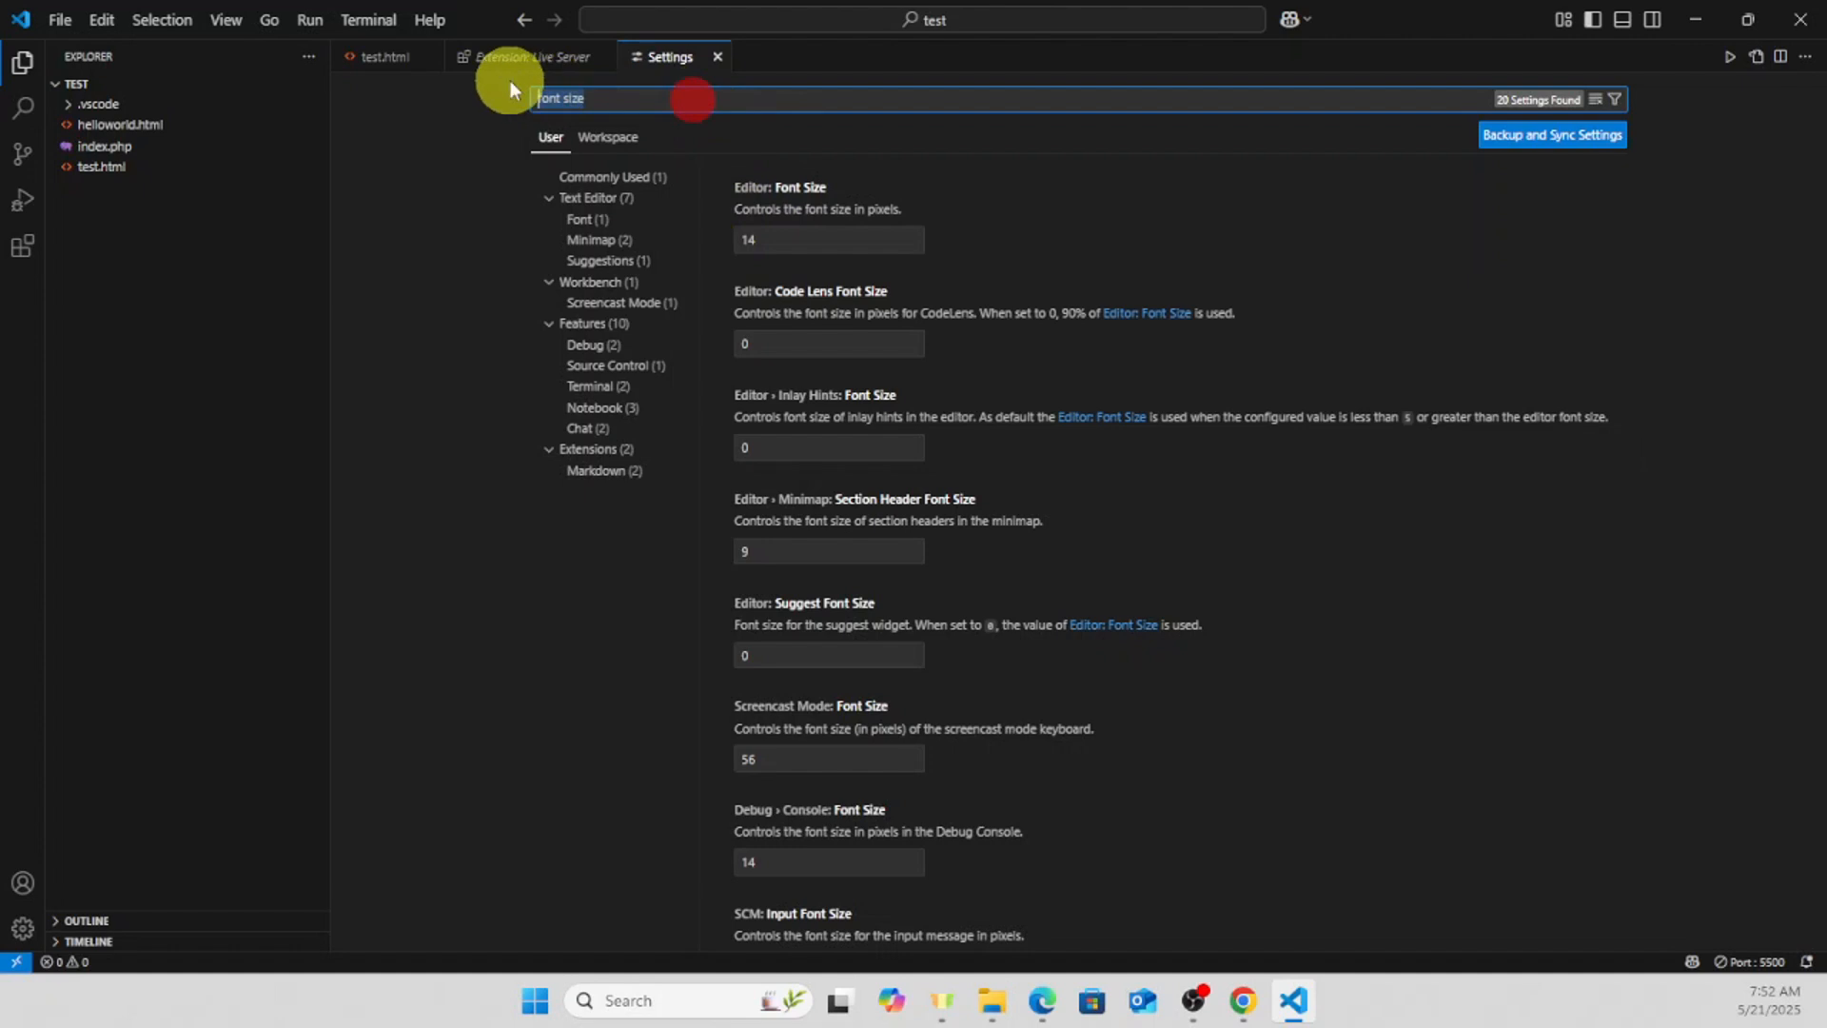
pyautogui.press('BackSpace')
pyautogui.write('theme')
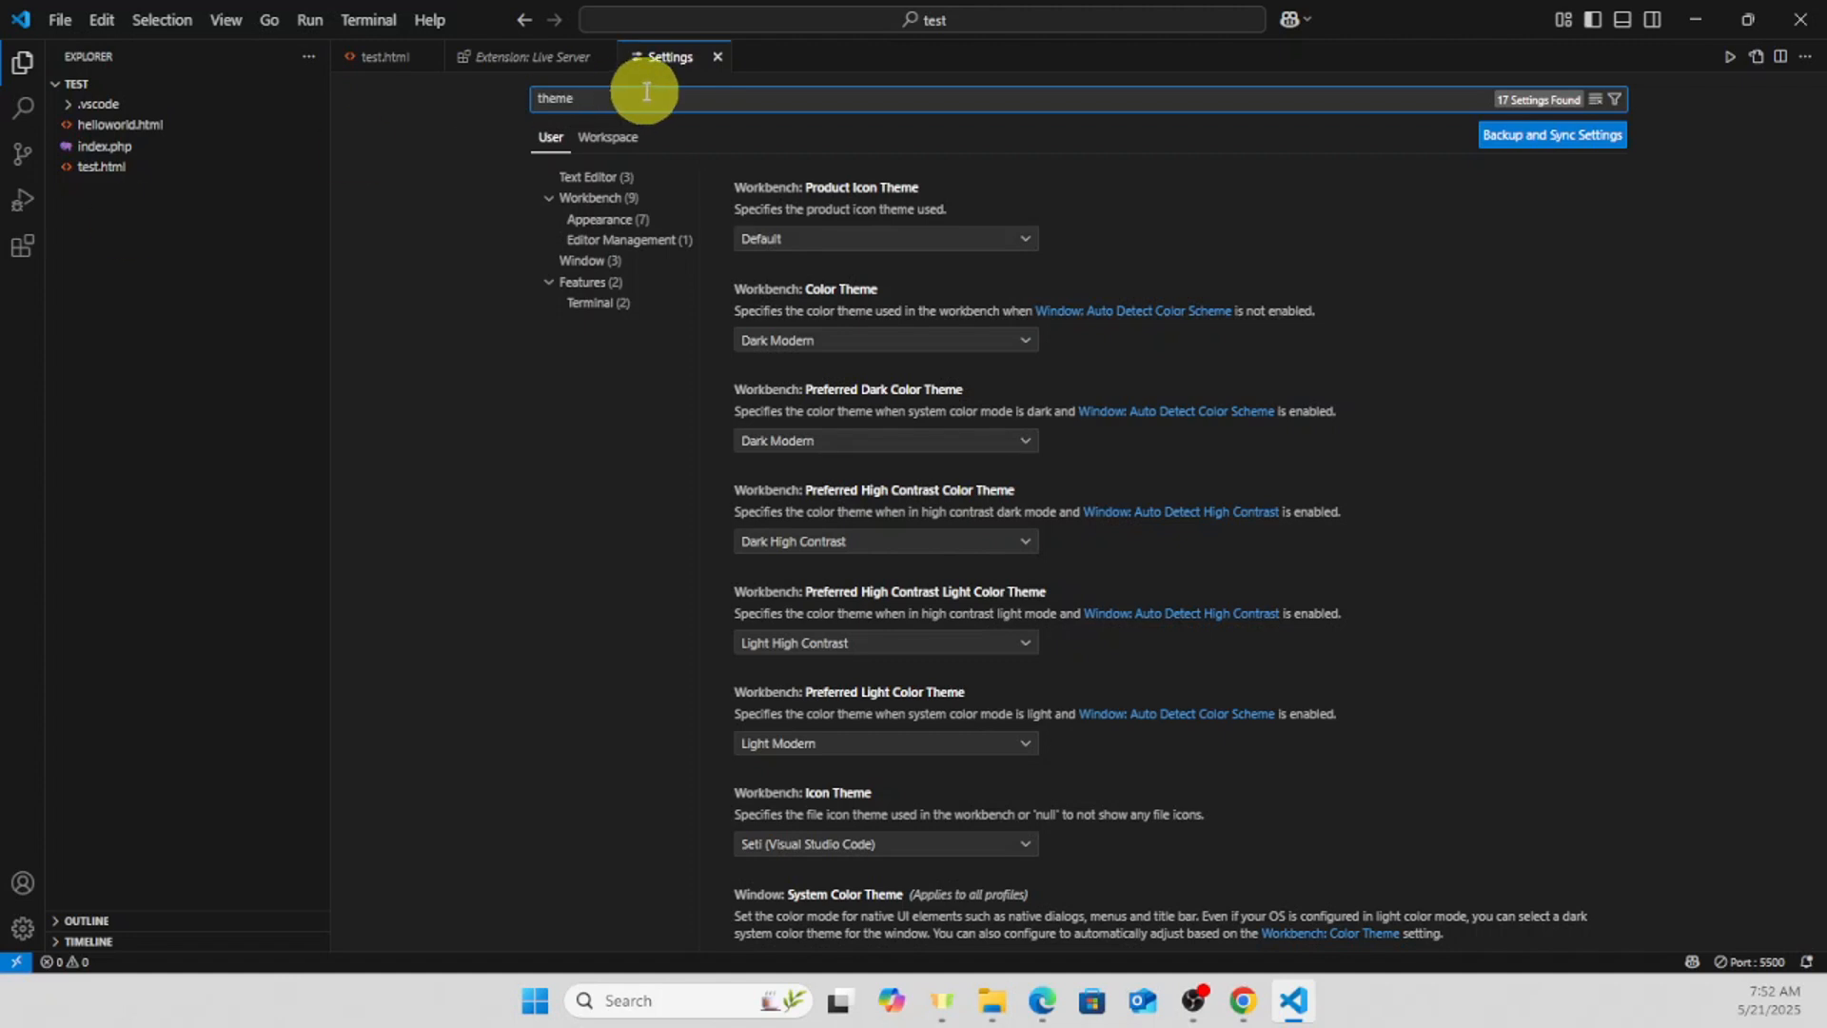
pyautogui.click(847, 240)
pyautogui.click(845, 259)
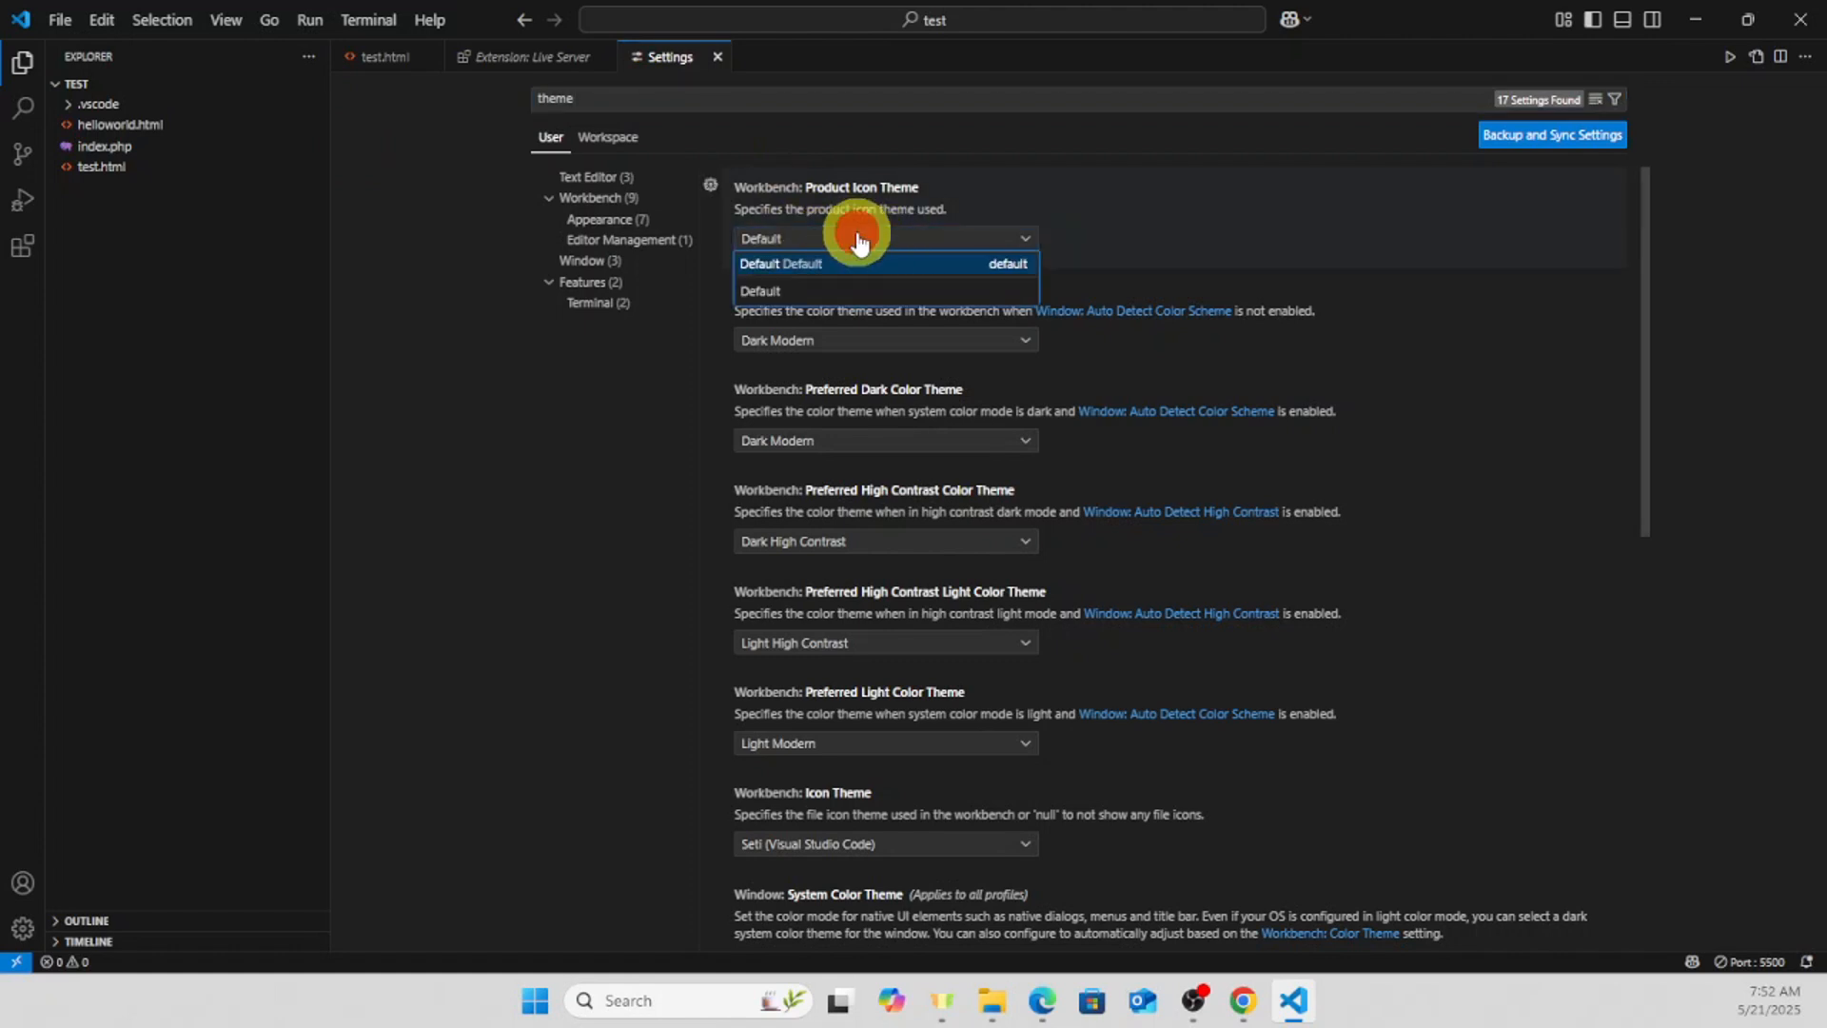
pyautogui.click(863, 345)
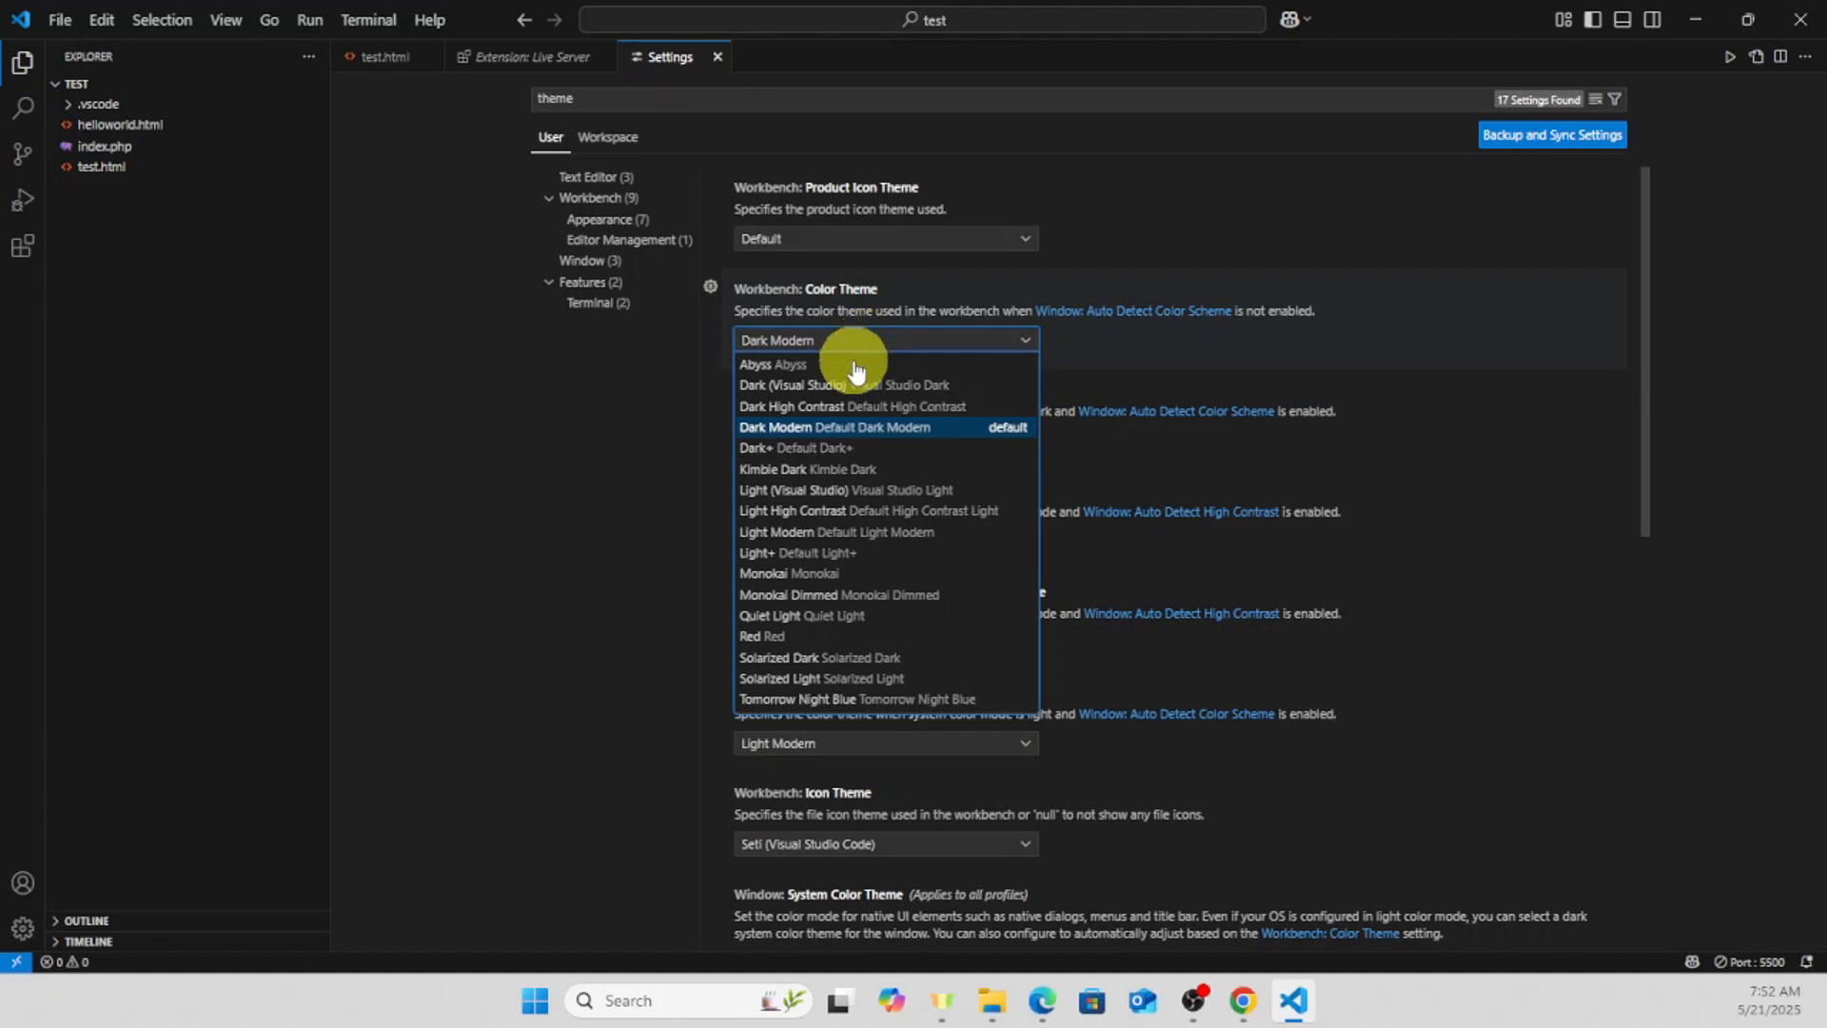
pyautogui.click(415, 512)
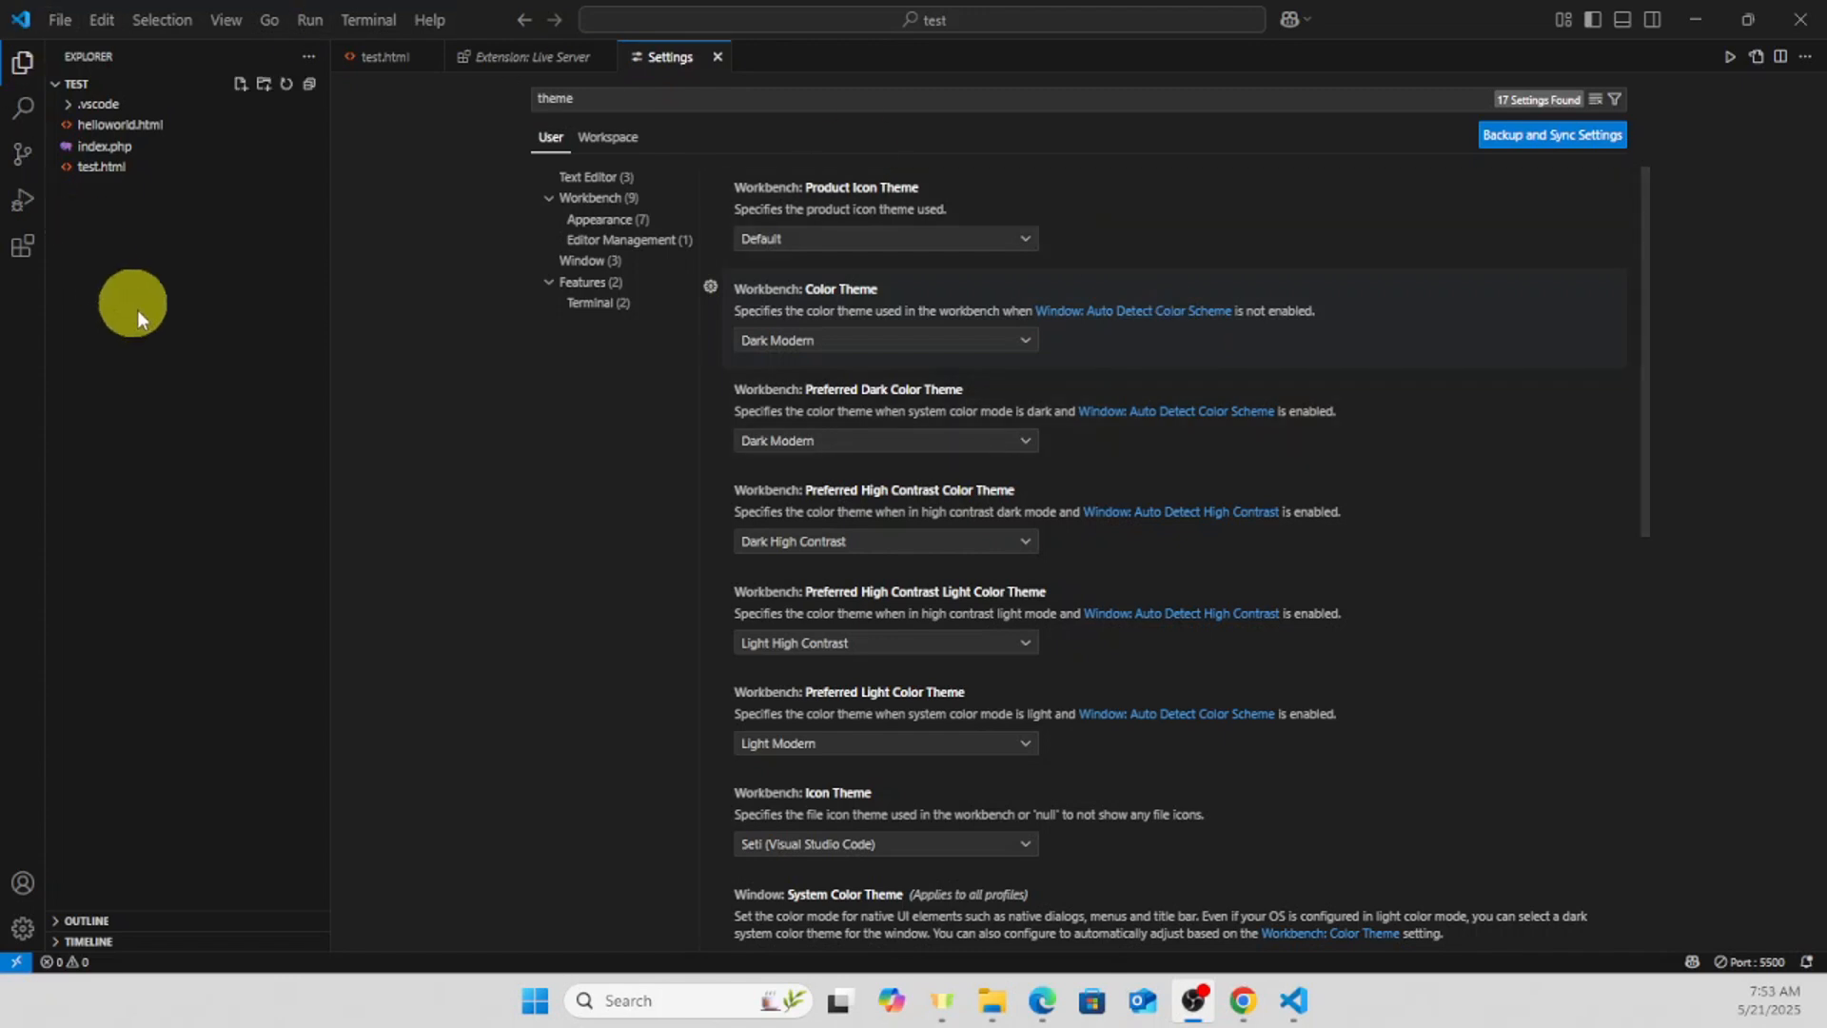
# - Examine the available Appearance and Editor Layout options, and return to the test.html file in the editor
pyautogui.click(226, 26)
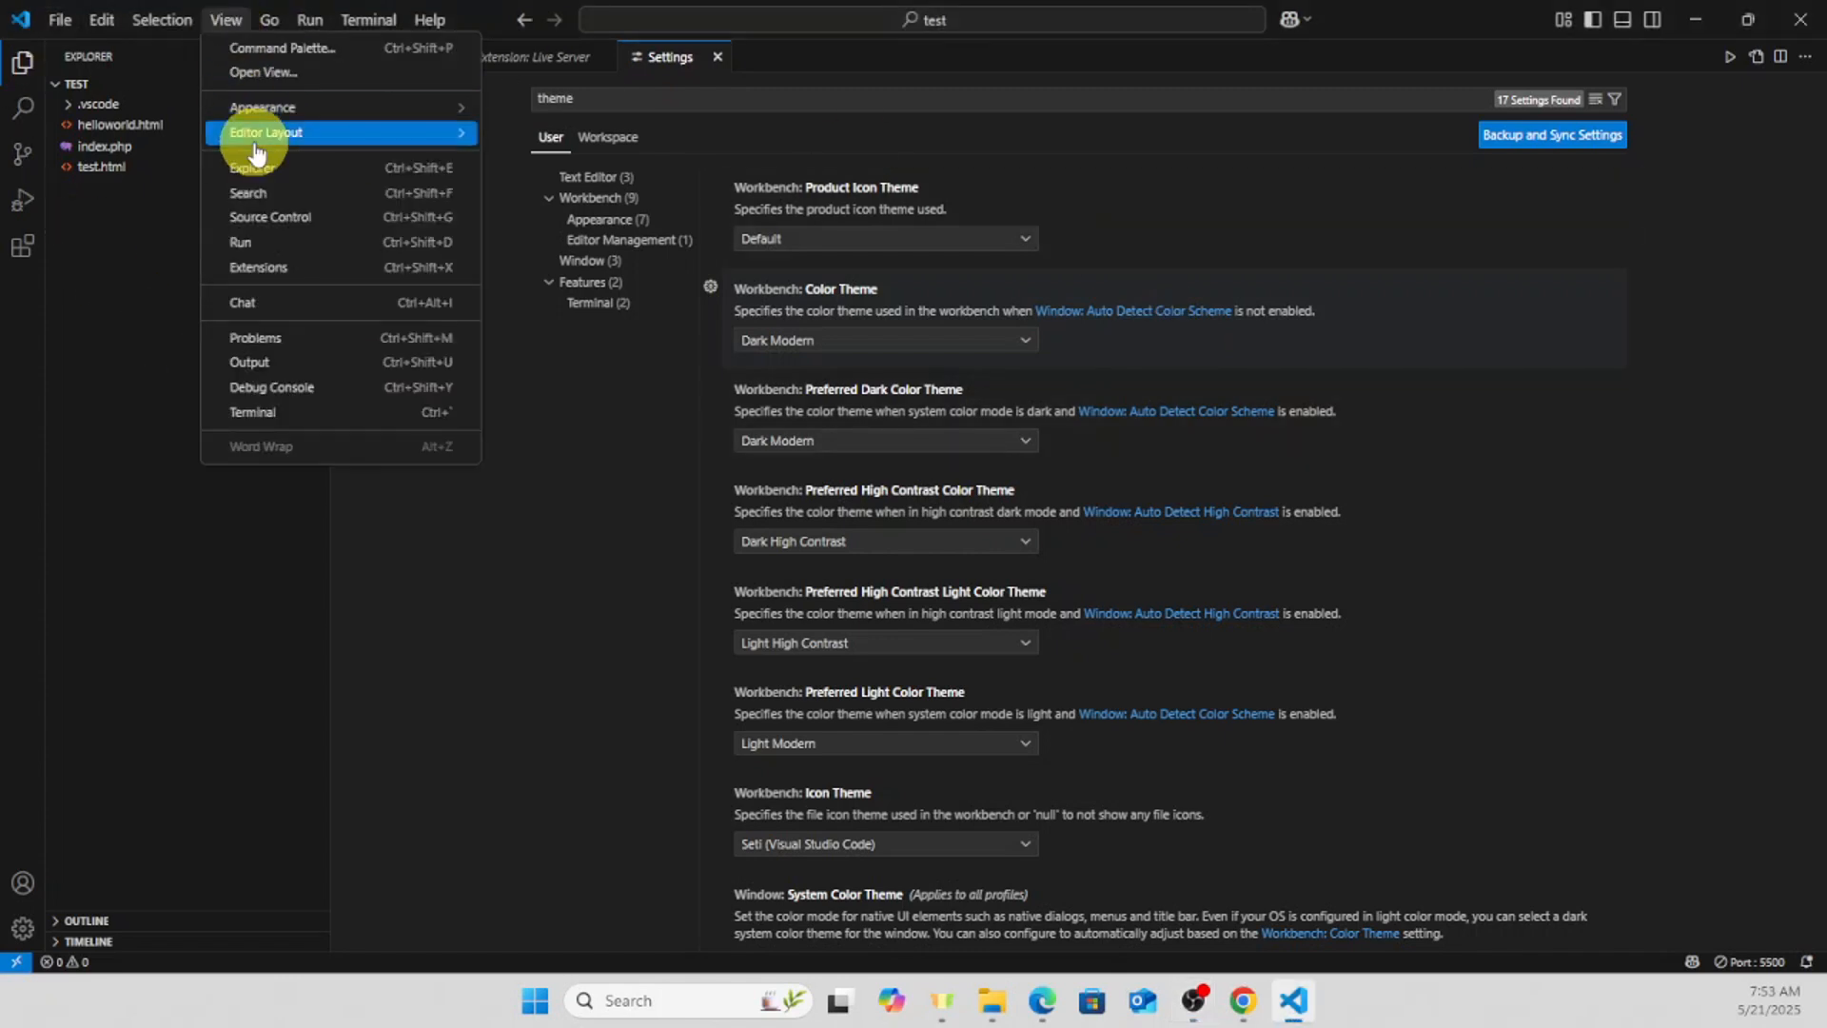
pyautogui.moveTo(246, 113)
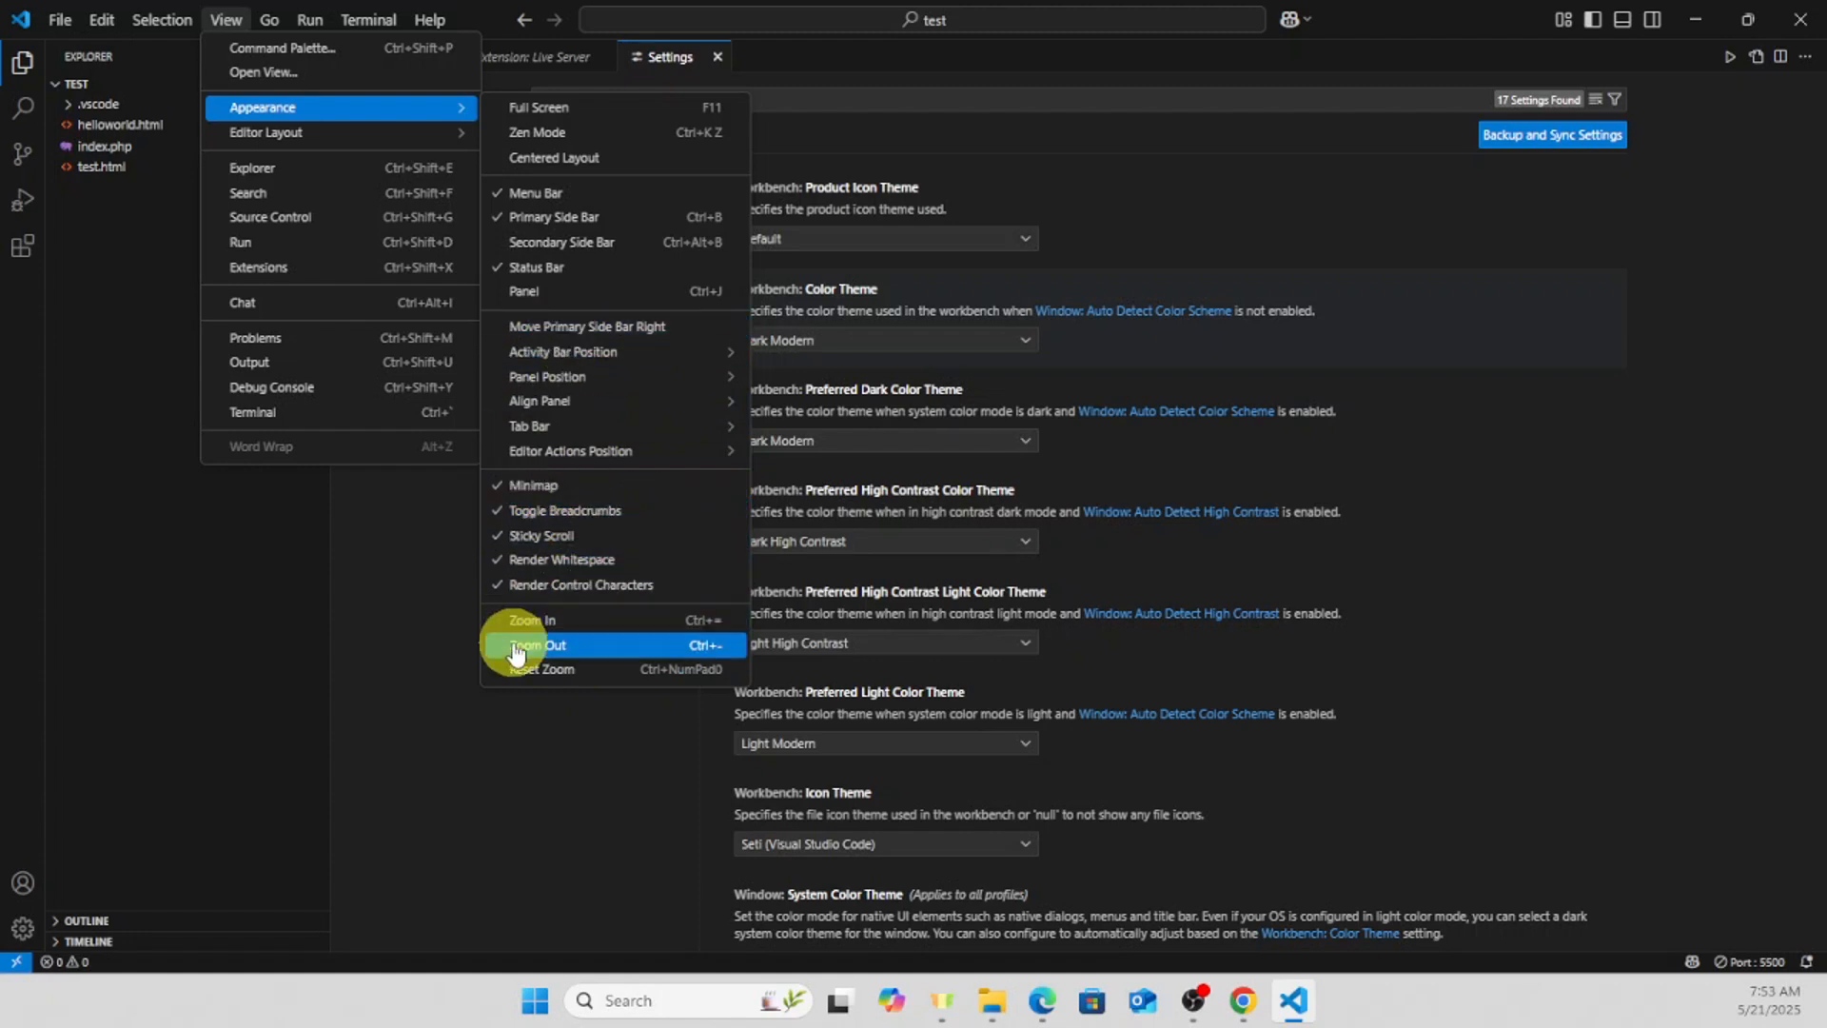
pyautogui.moveTo(339, 149)
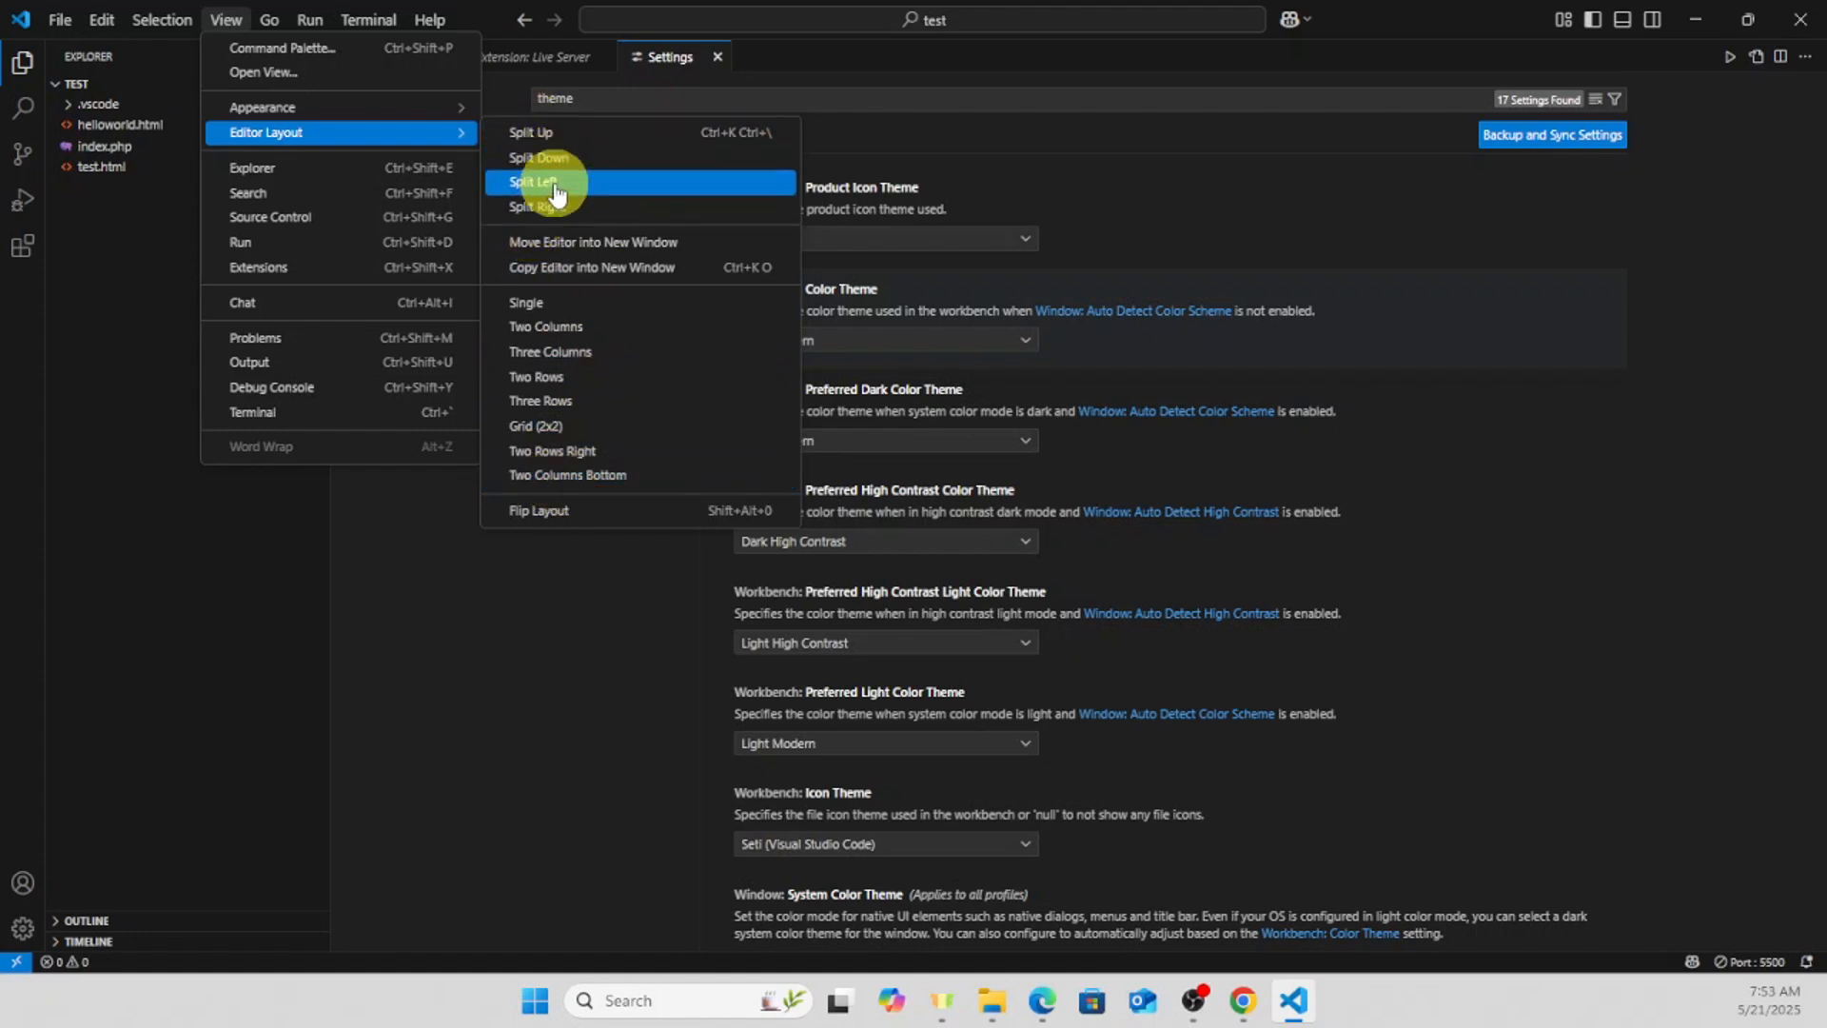
pyautogui.click(527, 761)
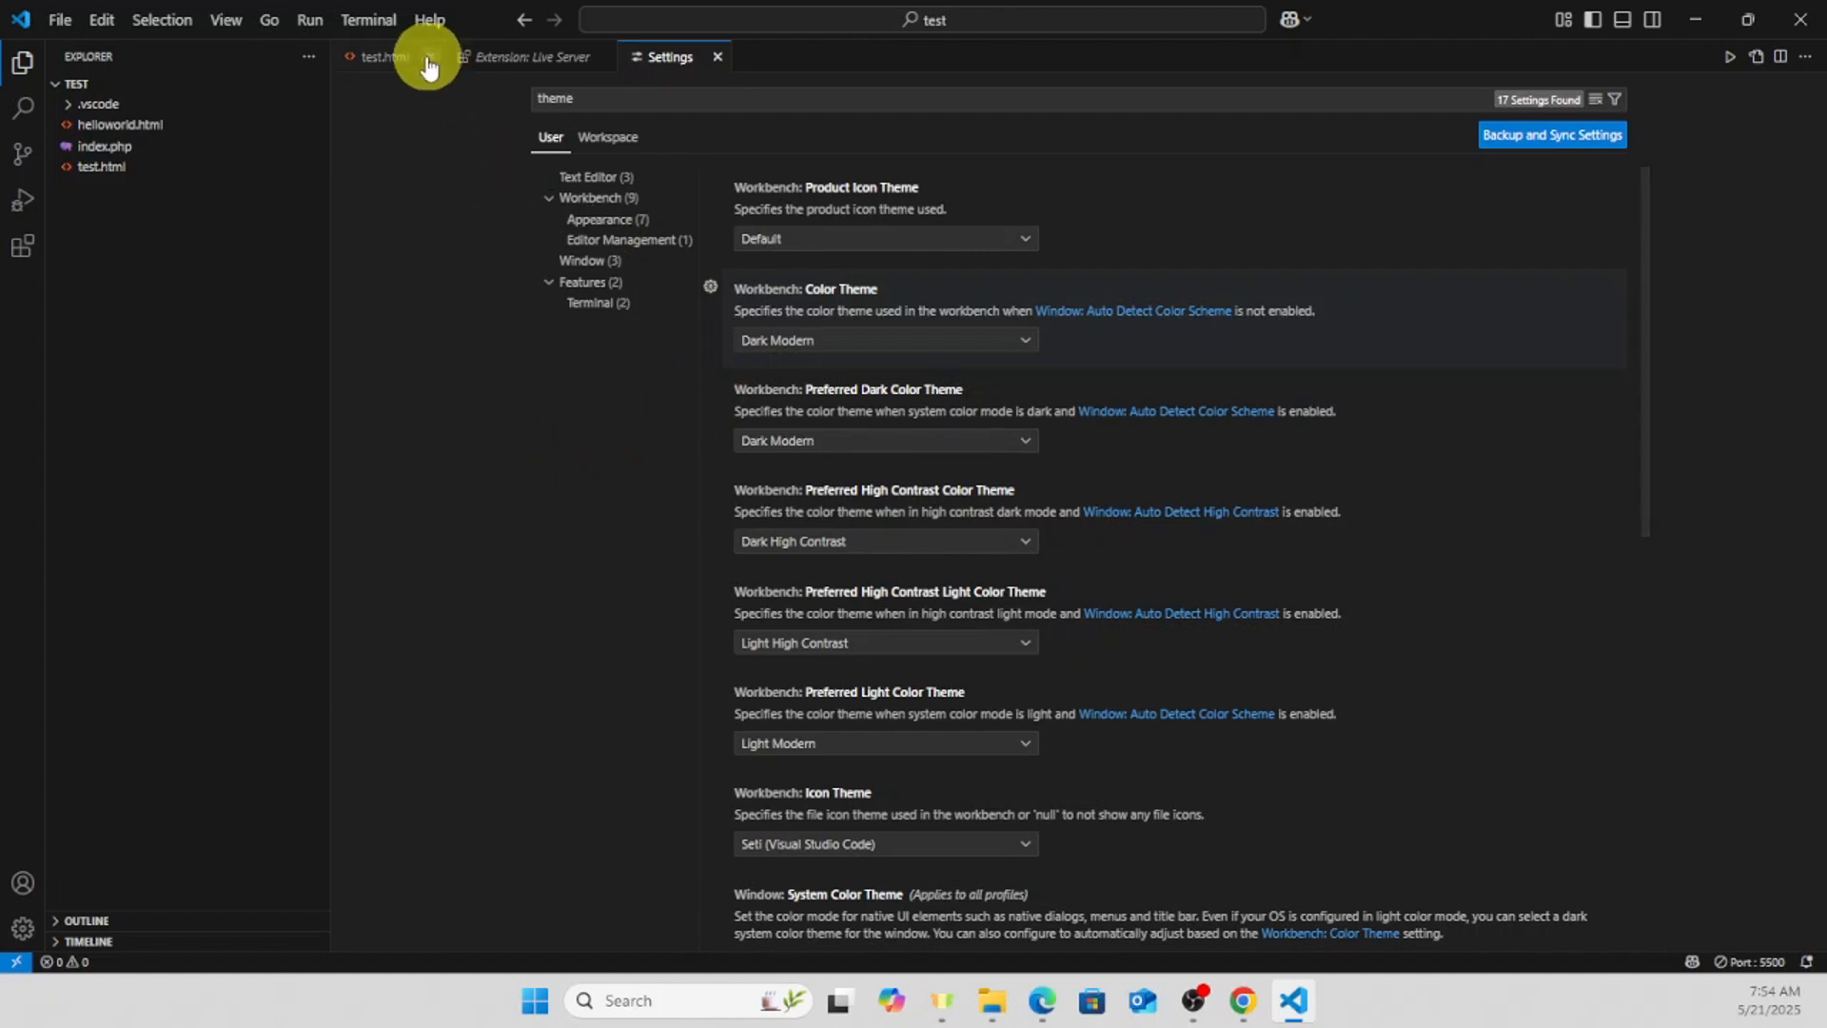
pyautogui.click(375, 59)
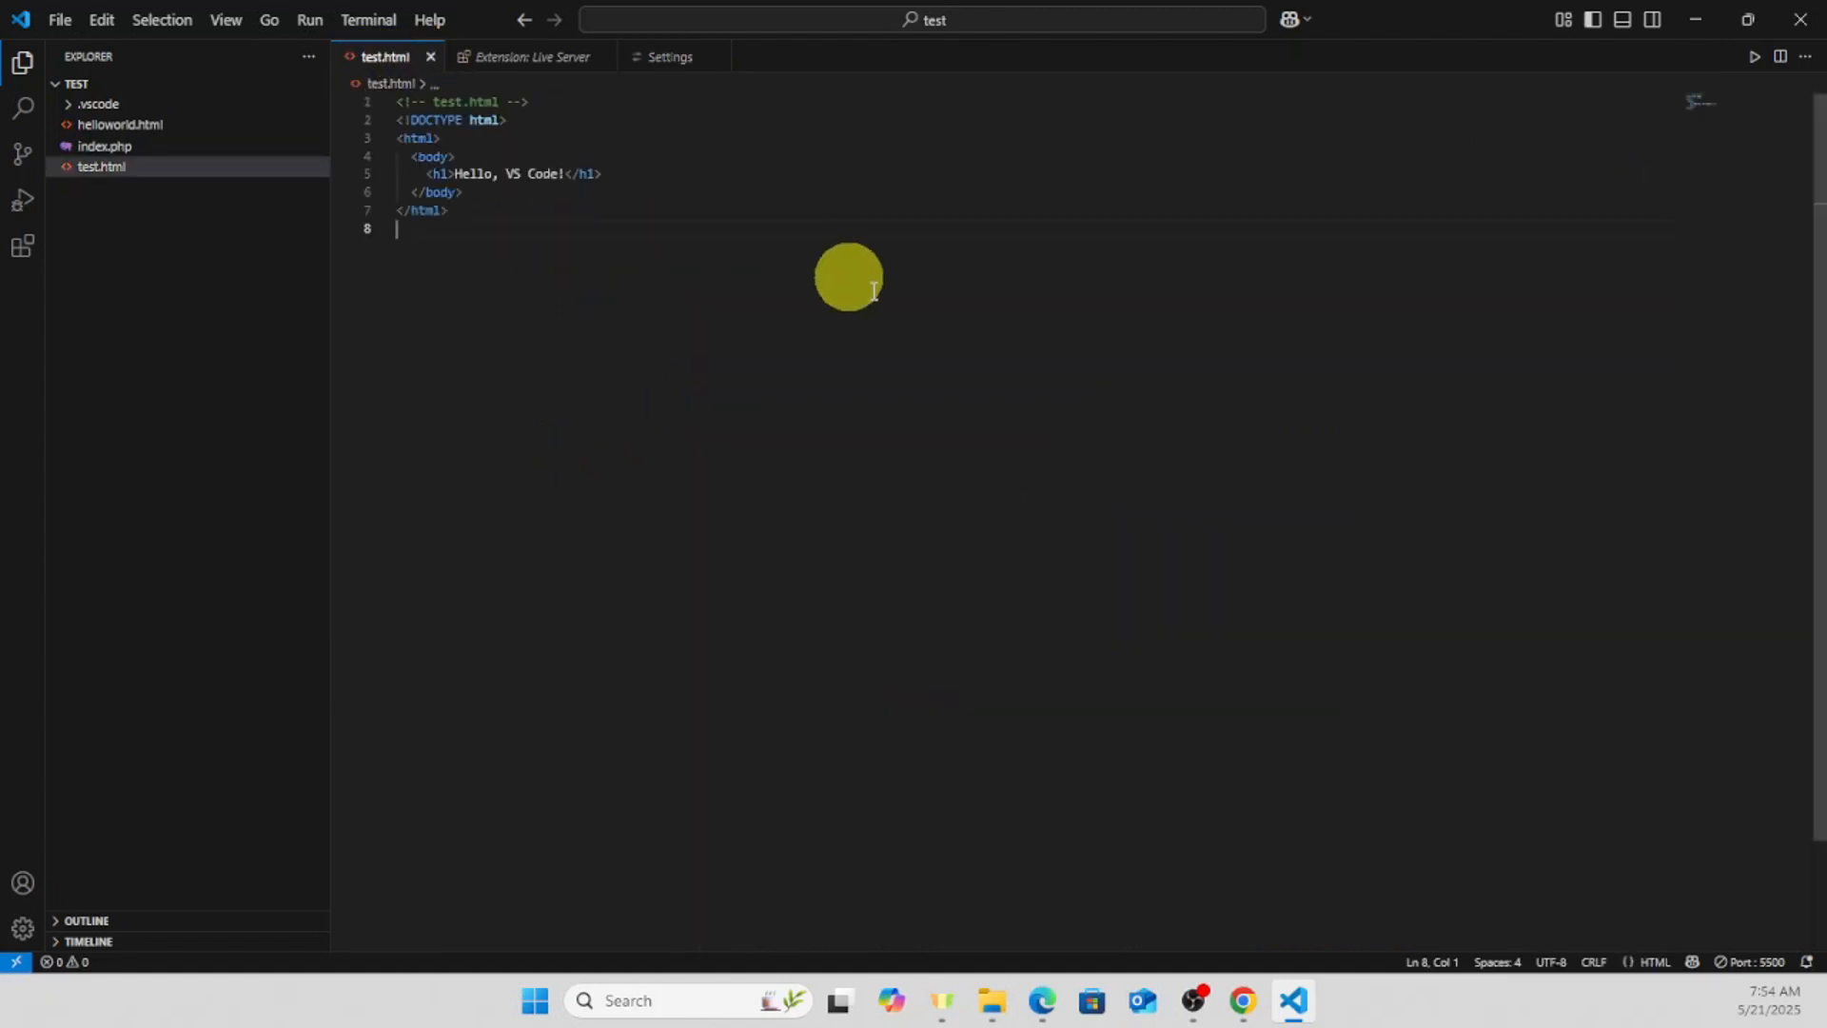